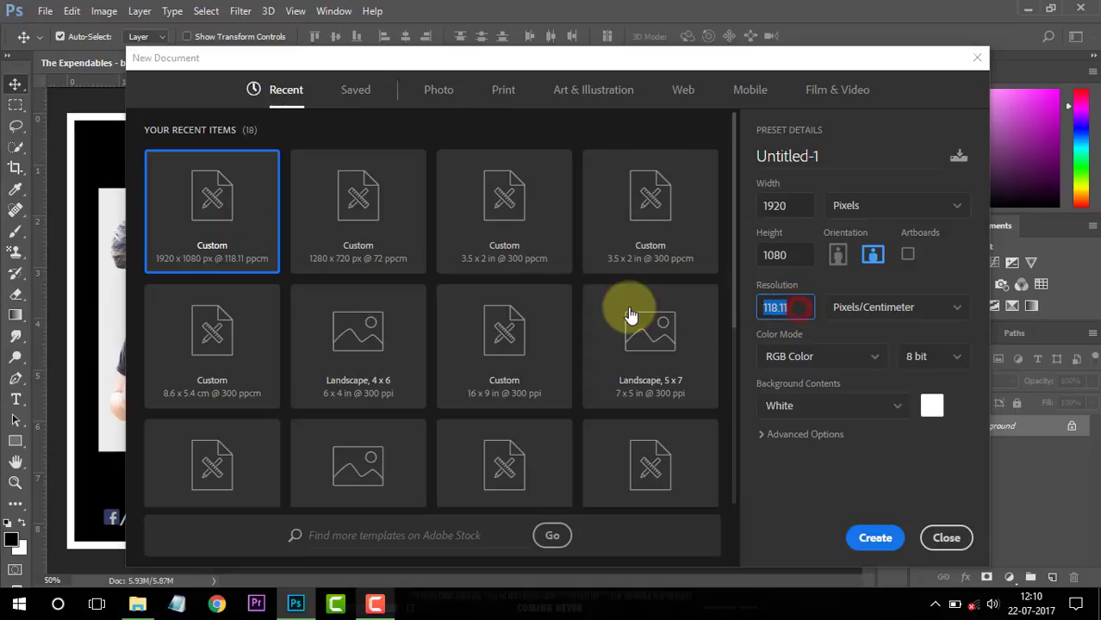
Create the new document and add a Gradient Fill layer.
double_click(793, 205)
double_click(798, 252)
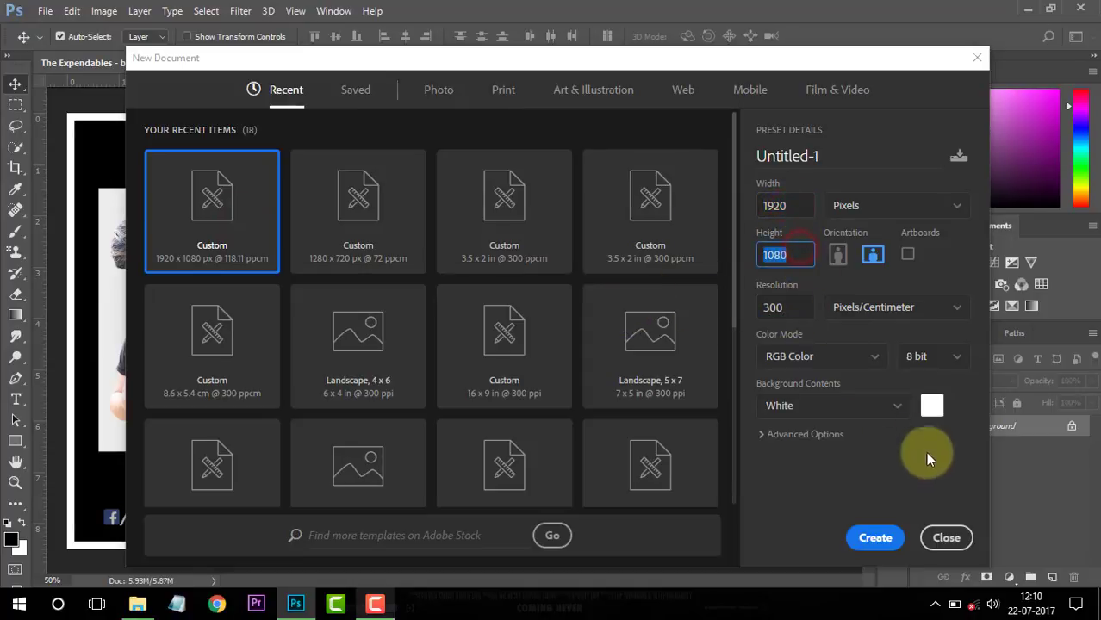
left_click(886, 536)
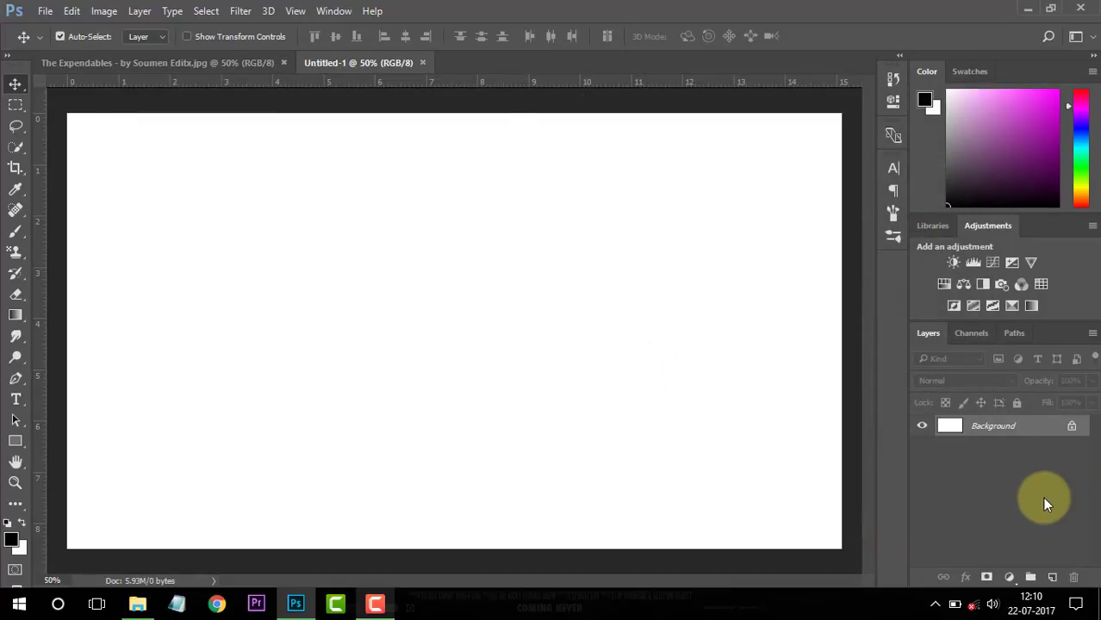
left_click(1010, 576)
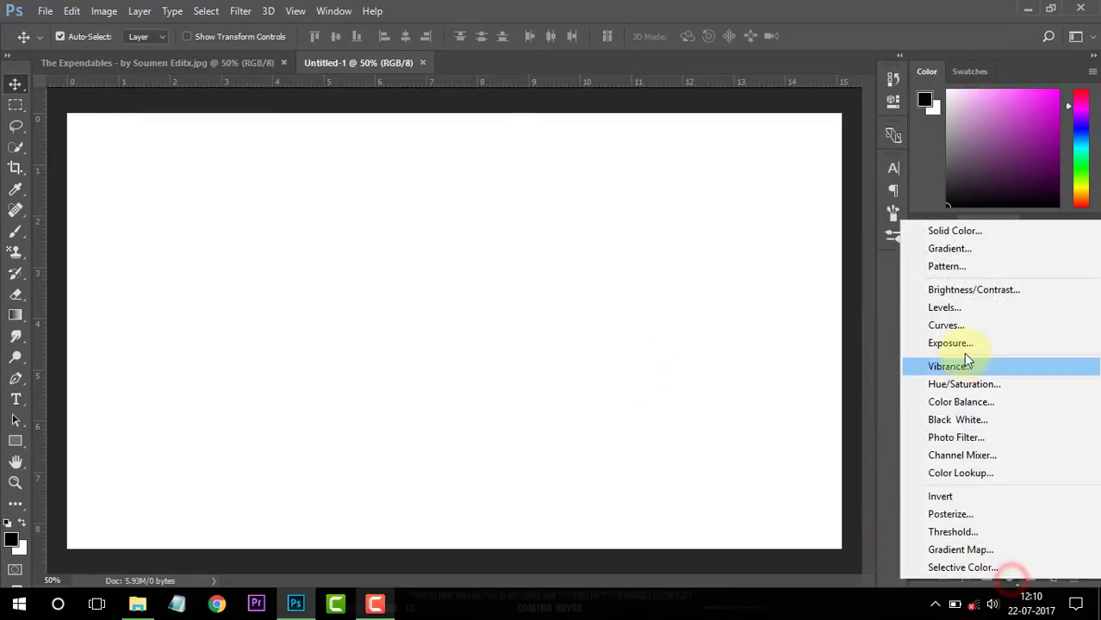
left_click(986, 248)
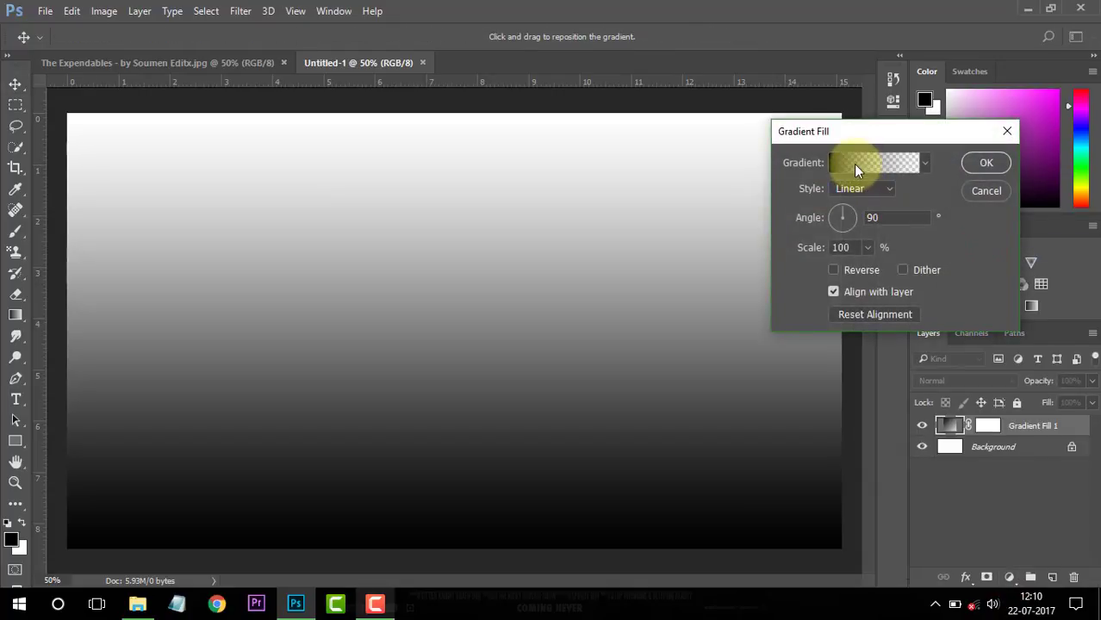
Set the fill to a reversed radial Black, White gradient at 170% scale.
left_click(864, 162)
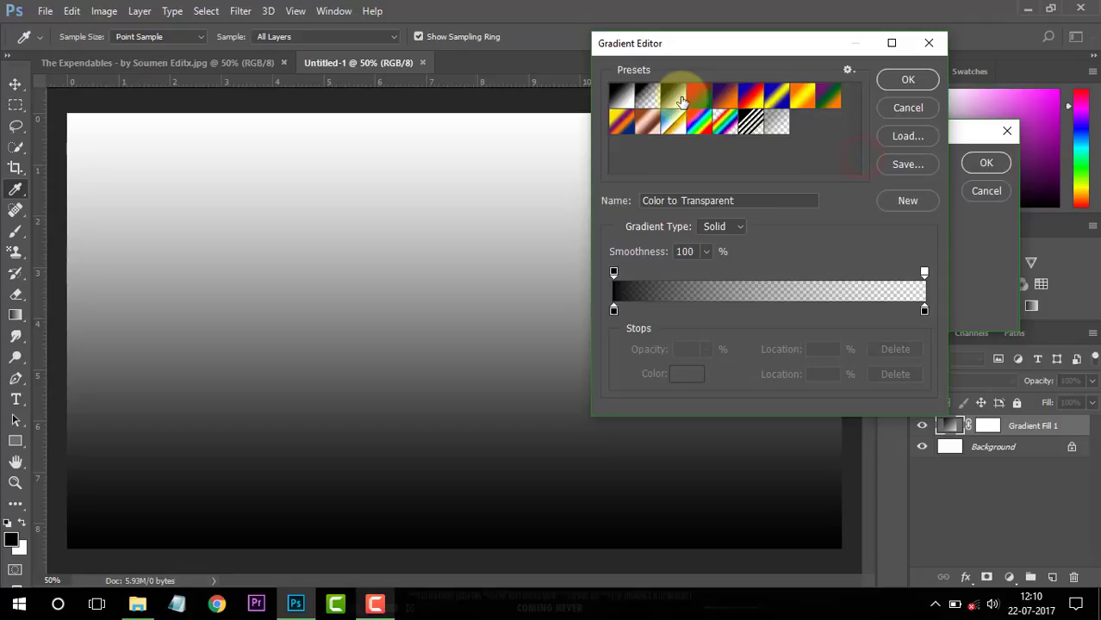
left_click(674, 96)
left_click(904, 80)
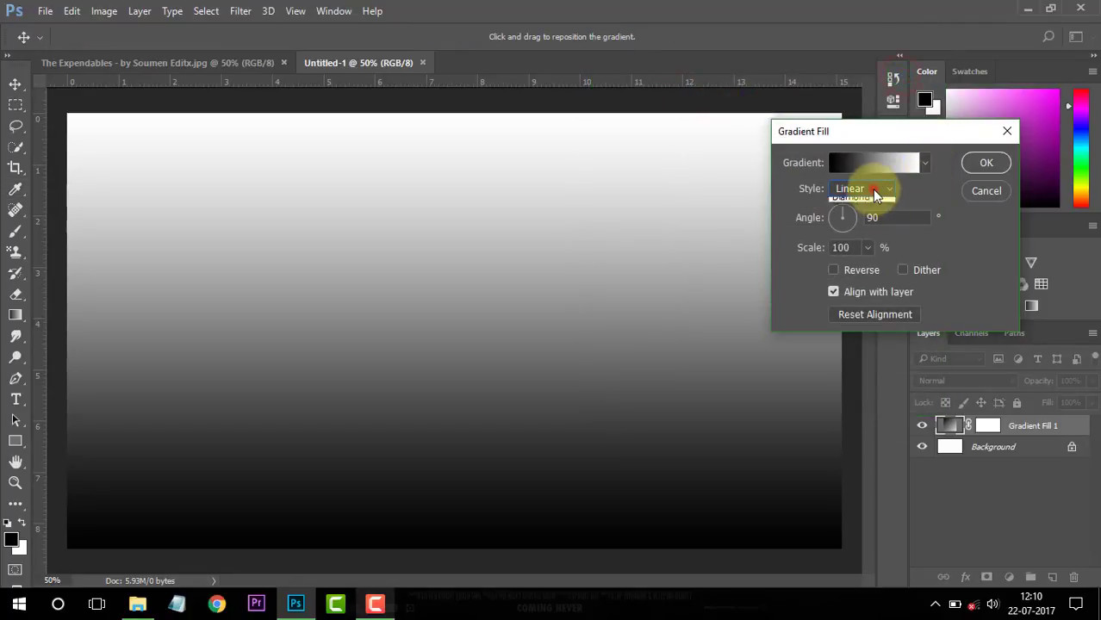
left_click(875, 191)
left_click(860, 216)
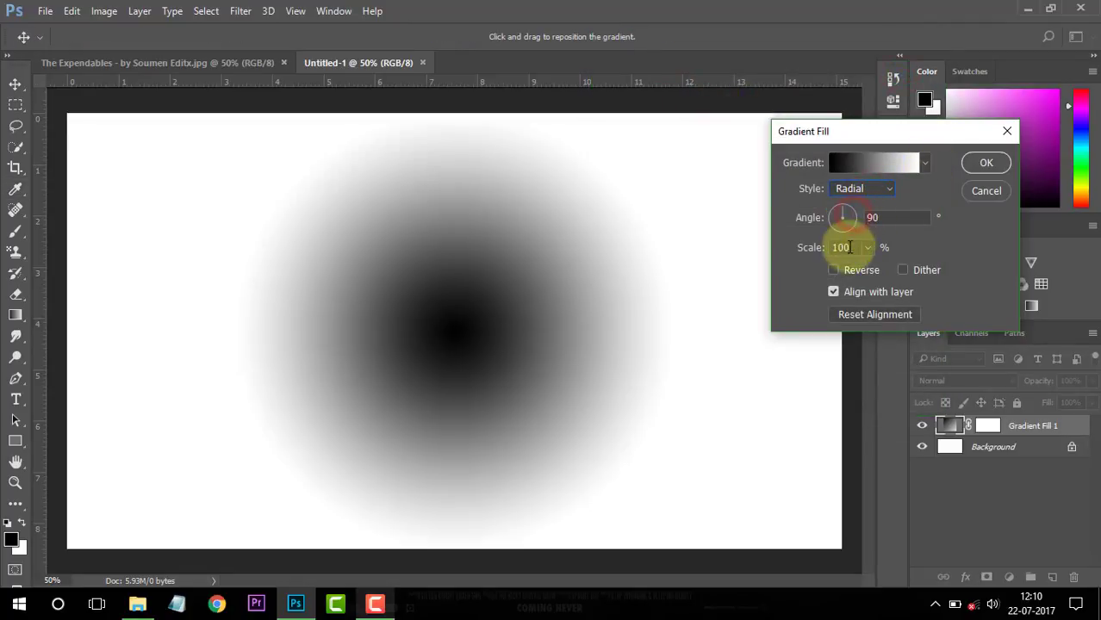
left_click(834, 270)
left_click(867, 248)
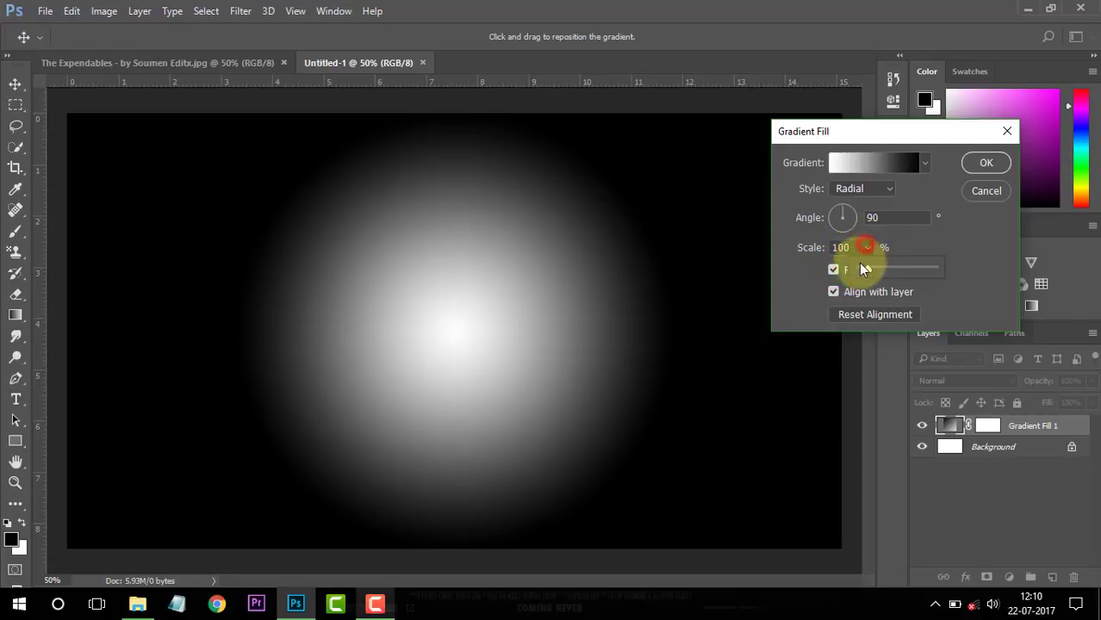
left_click_drag(868, 265, 871, 265)
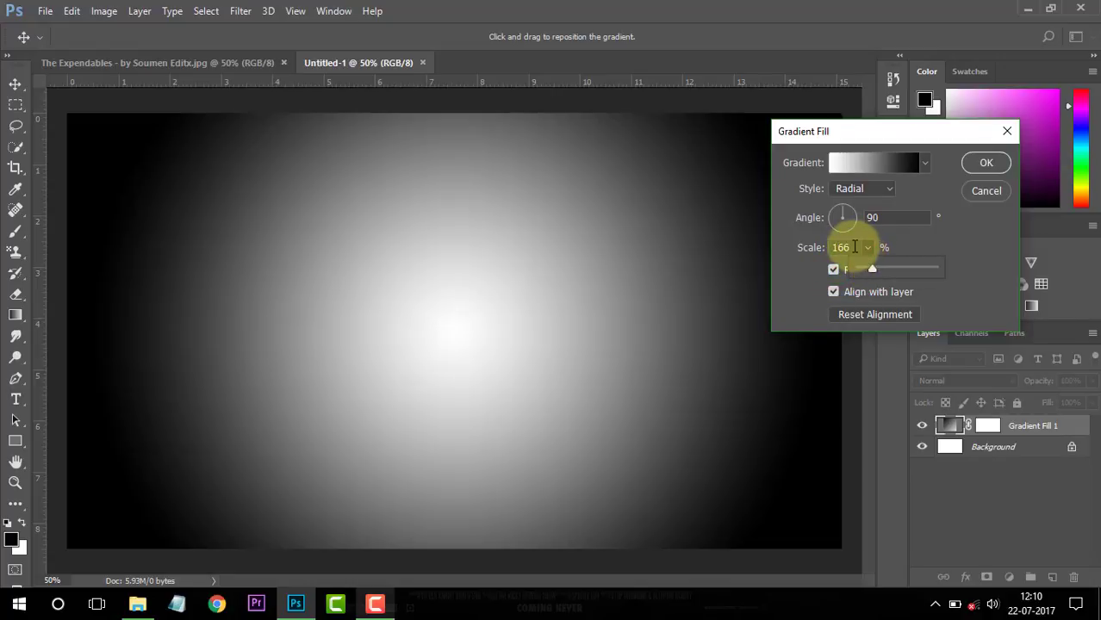
left_click(806, 249)
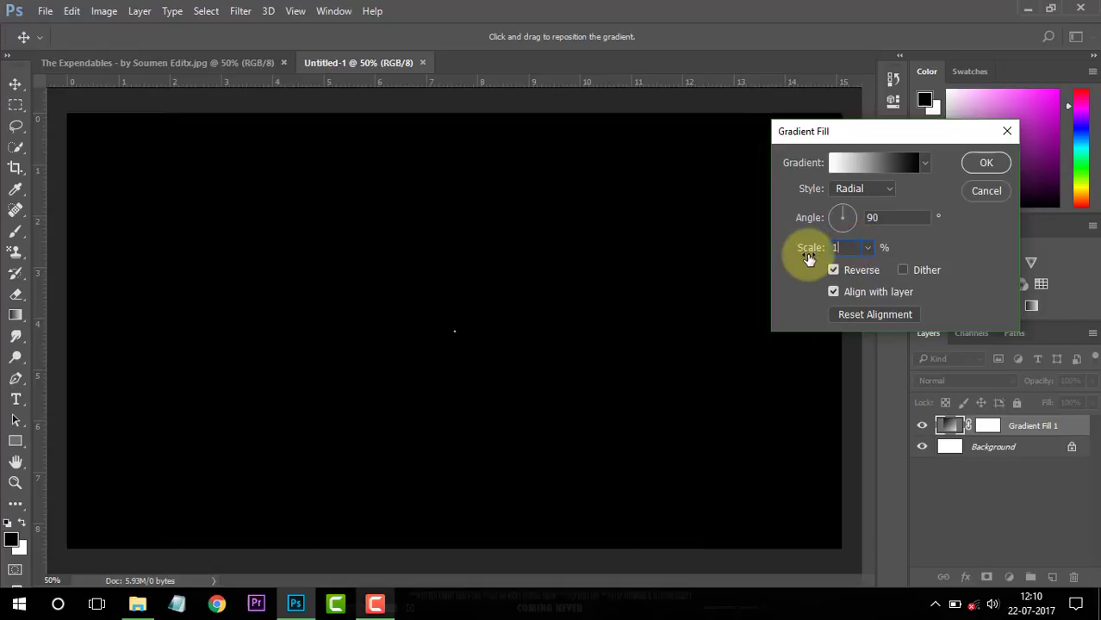
left_click_drag(808, 259, 812, 259)
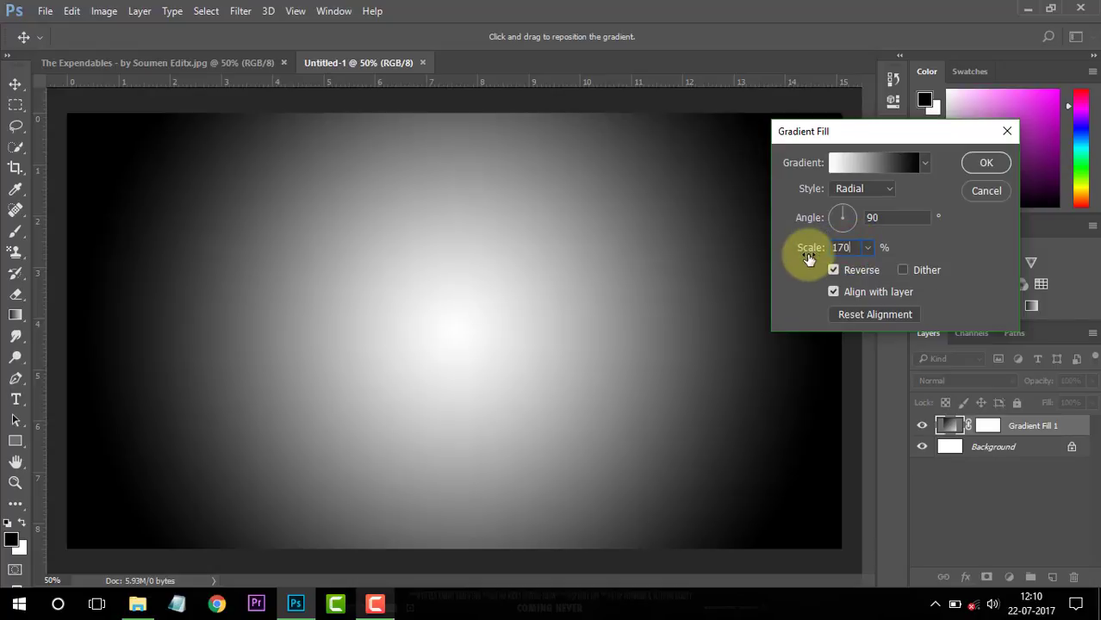
left_click(986, 165)
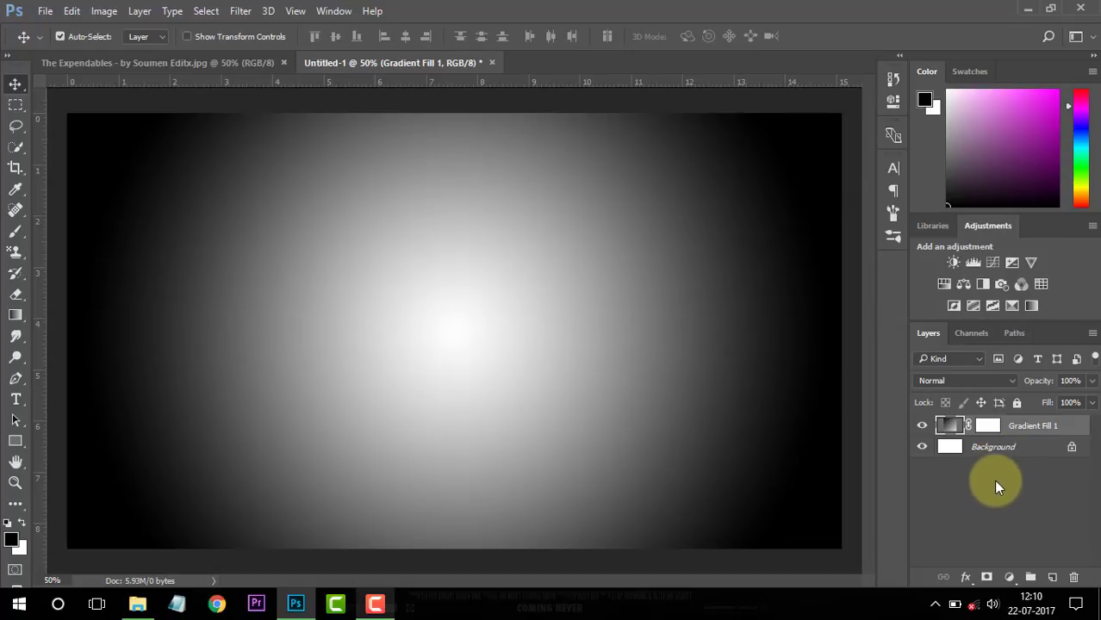
Draw a rectangle in the canvas centre and give it a thin black outline.
left_click(23, 441)
left_click(86, 441)
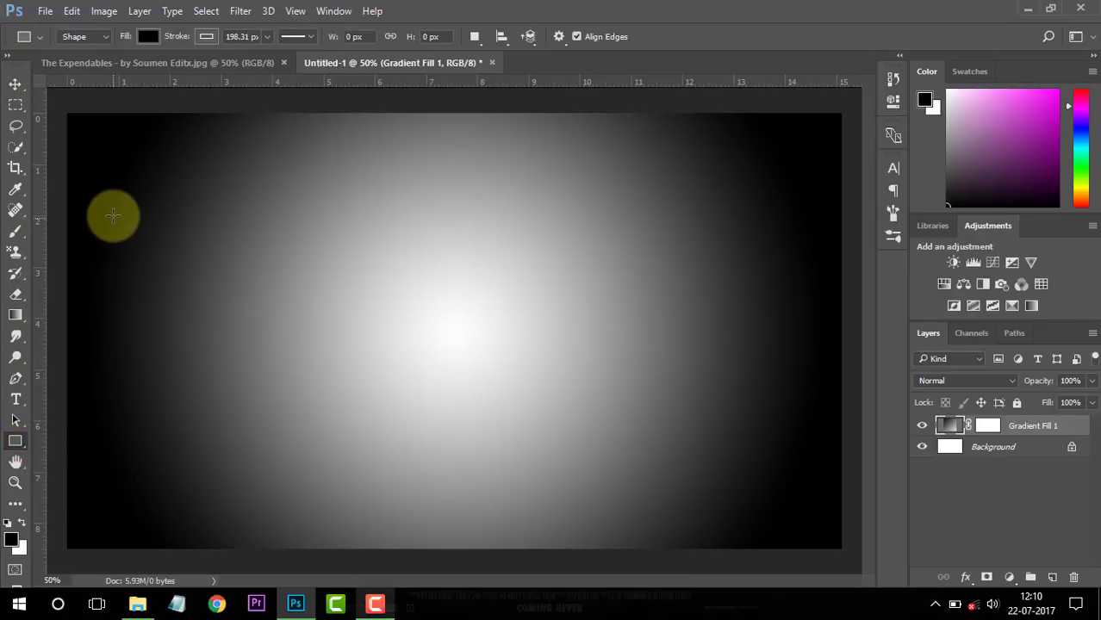
mouse_move(334, 220)
left_mouse_down()
mouse_move(416, 325)
mouse_move(574, 423)
mouse_move(576, 449)
mouse_move(541, 471)
left_mouse_up()
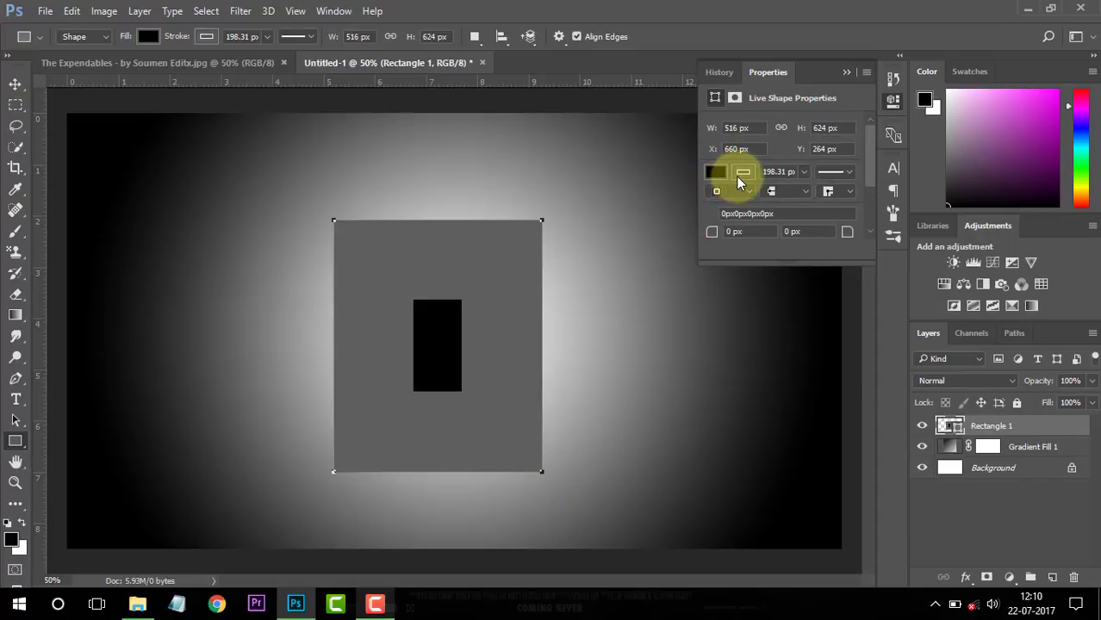
left_click(737, 177)
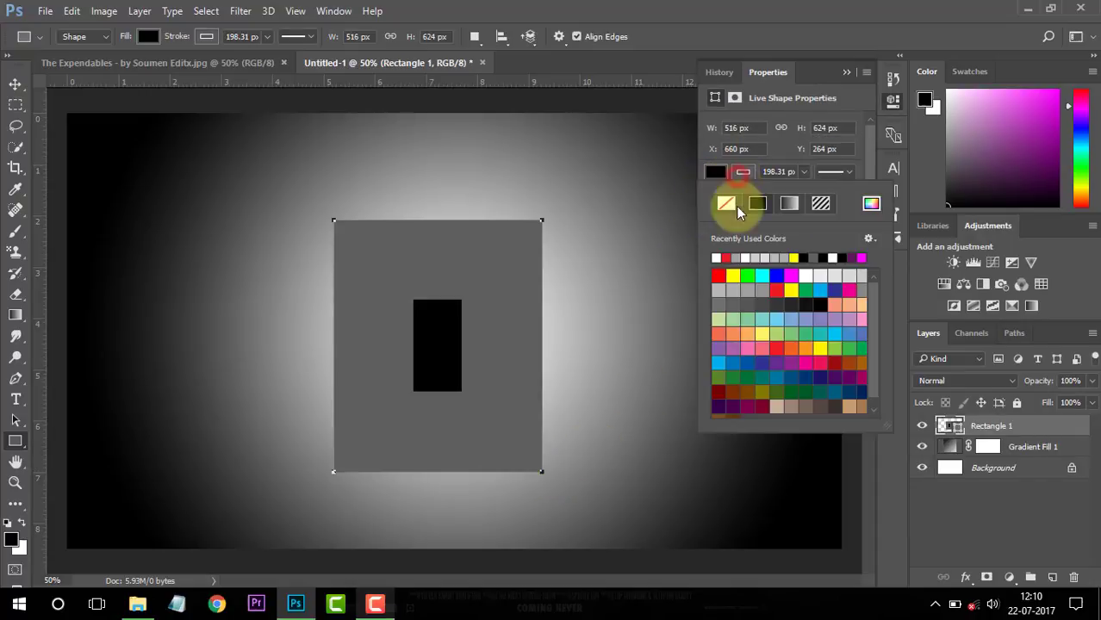
left_click(803, 258)
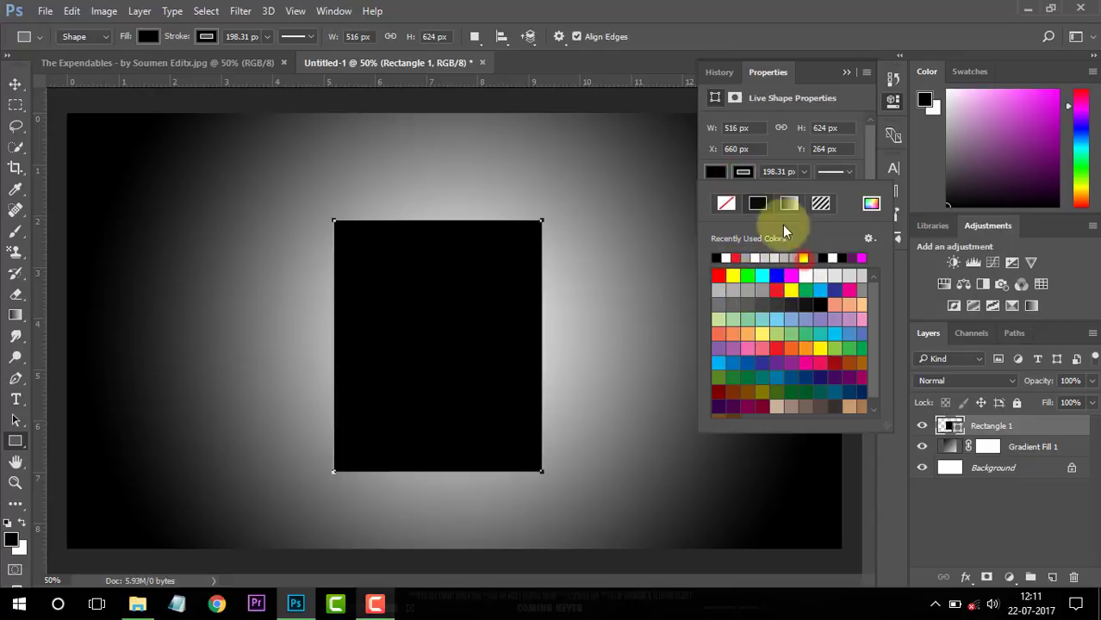
left_click(726, 204)
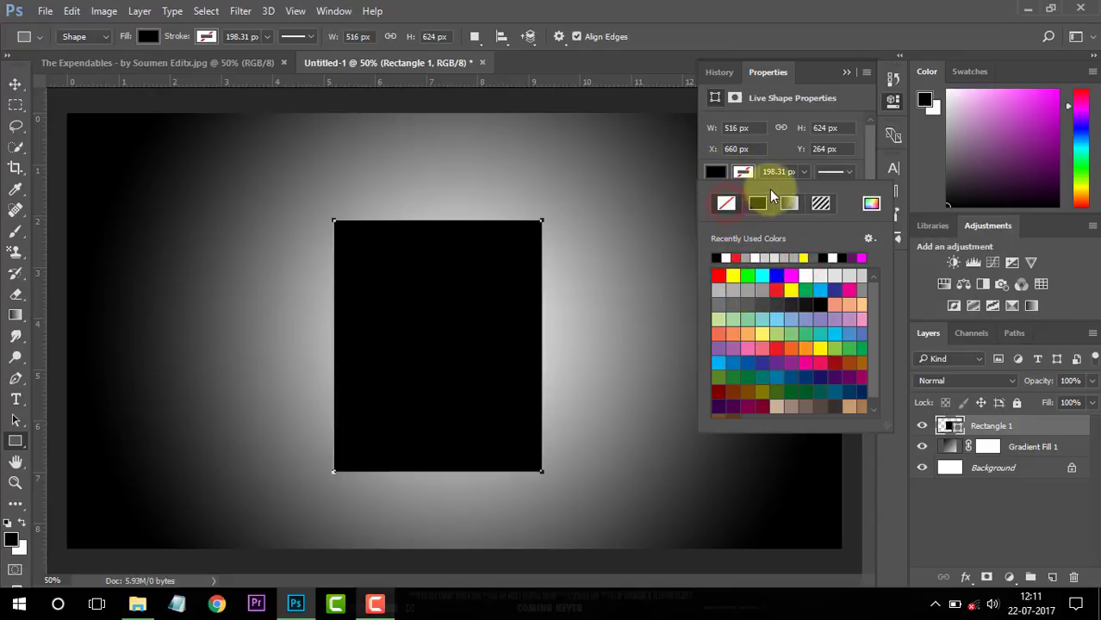
left_click(803, 172)
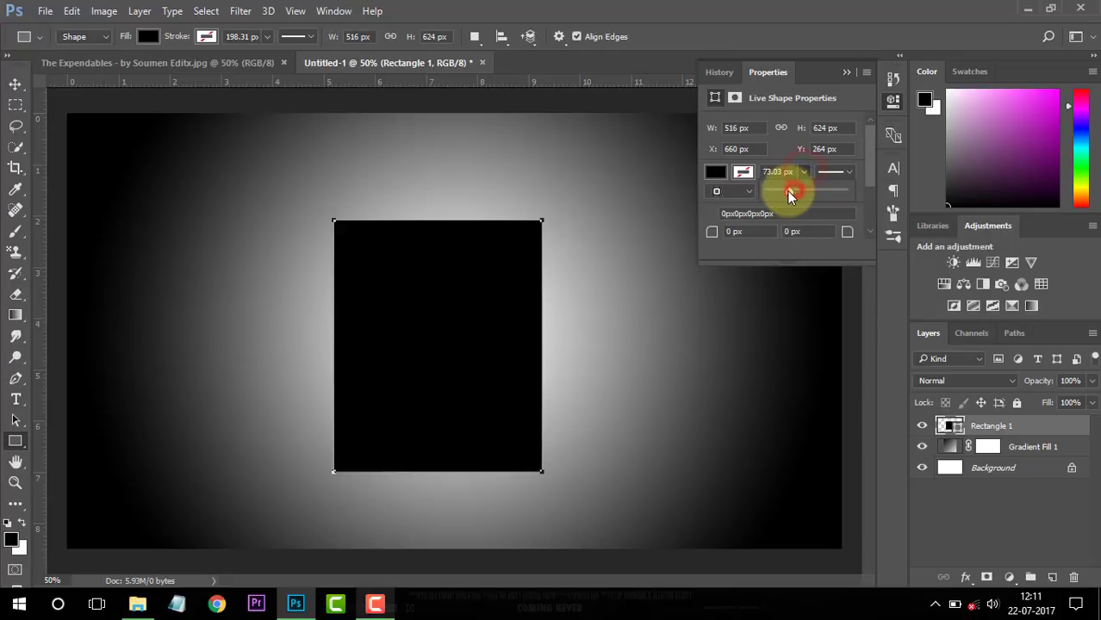
left_click_drag(789, 193, 785, 195)
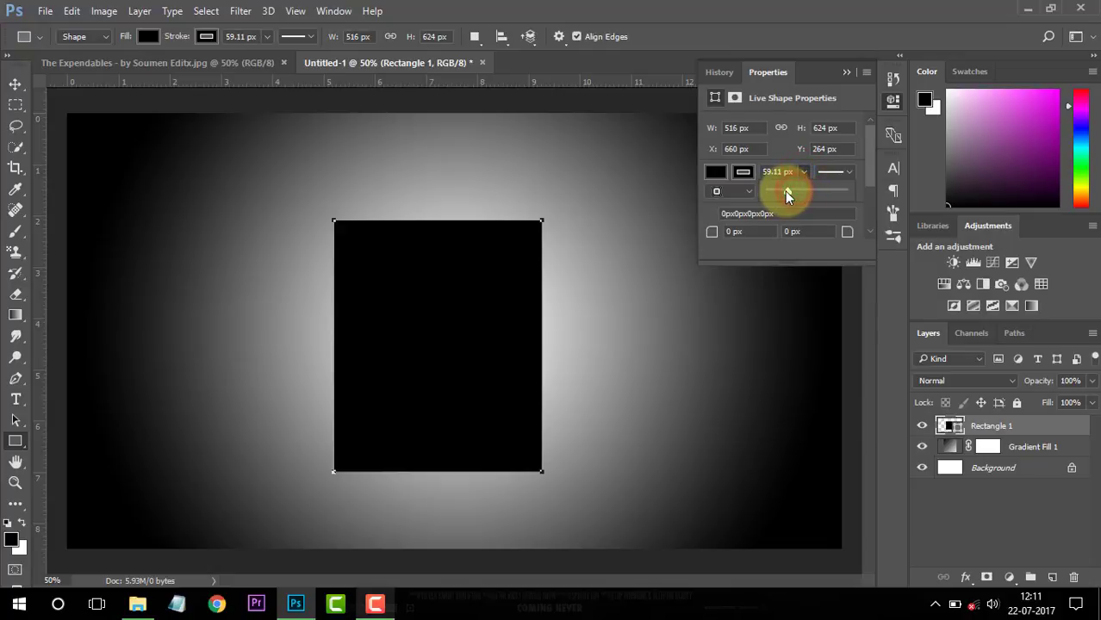
Give the rectangle a light grey fill.
left_click(721, 174)
left_click(726, 204)
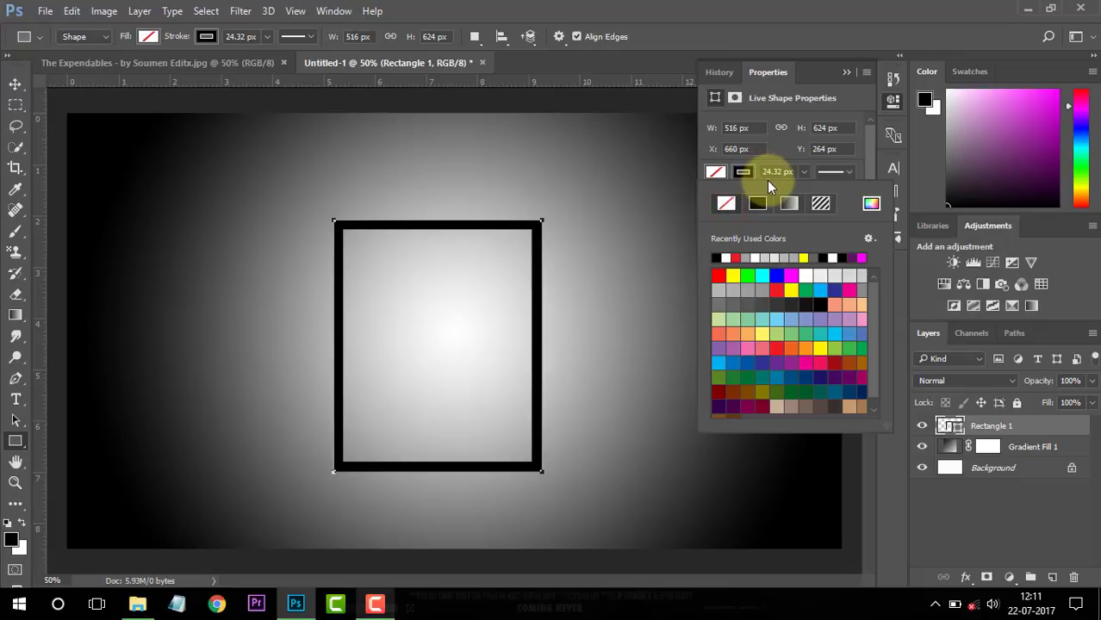
left_click(759, 290)
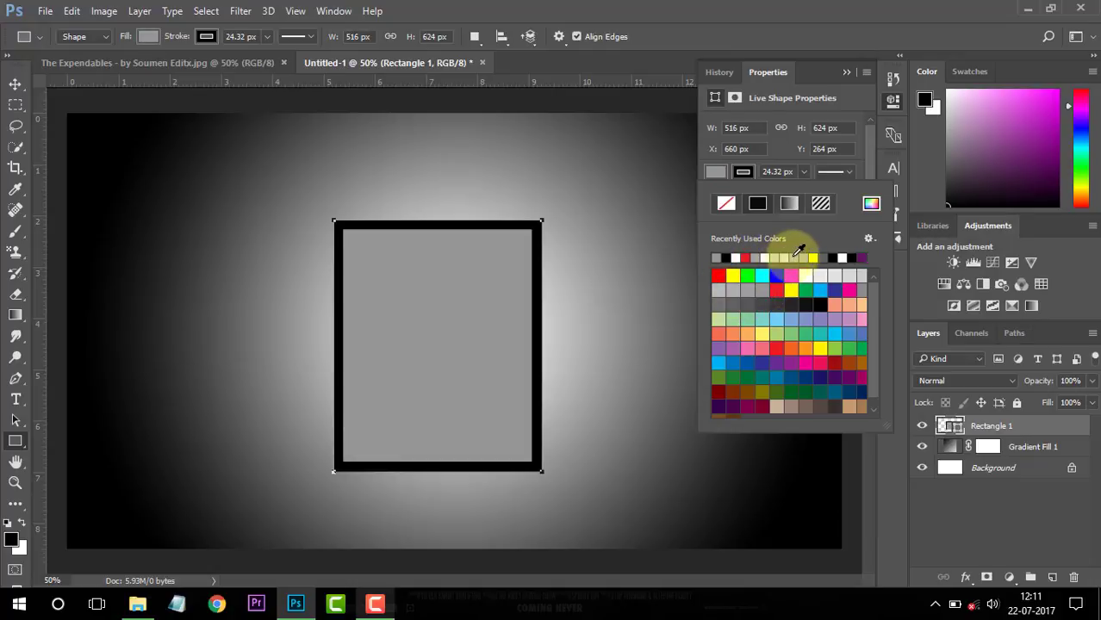
left_click(795, 257)
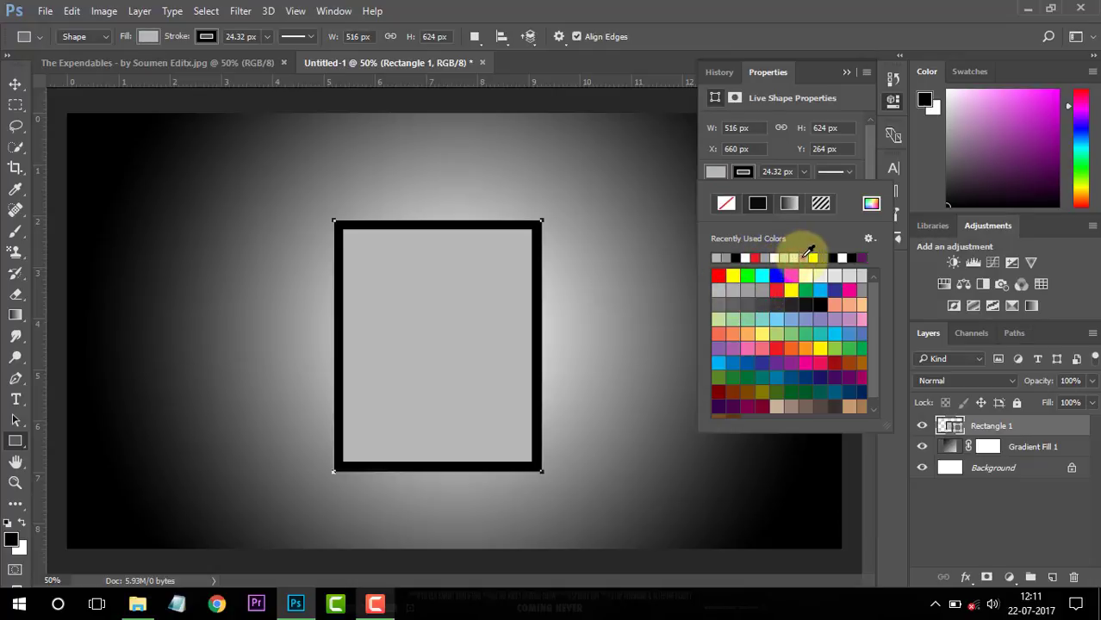
left_click(798, 257)
left_click(796, 256)
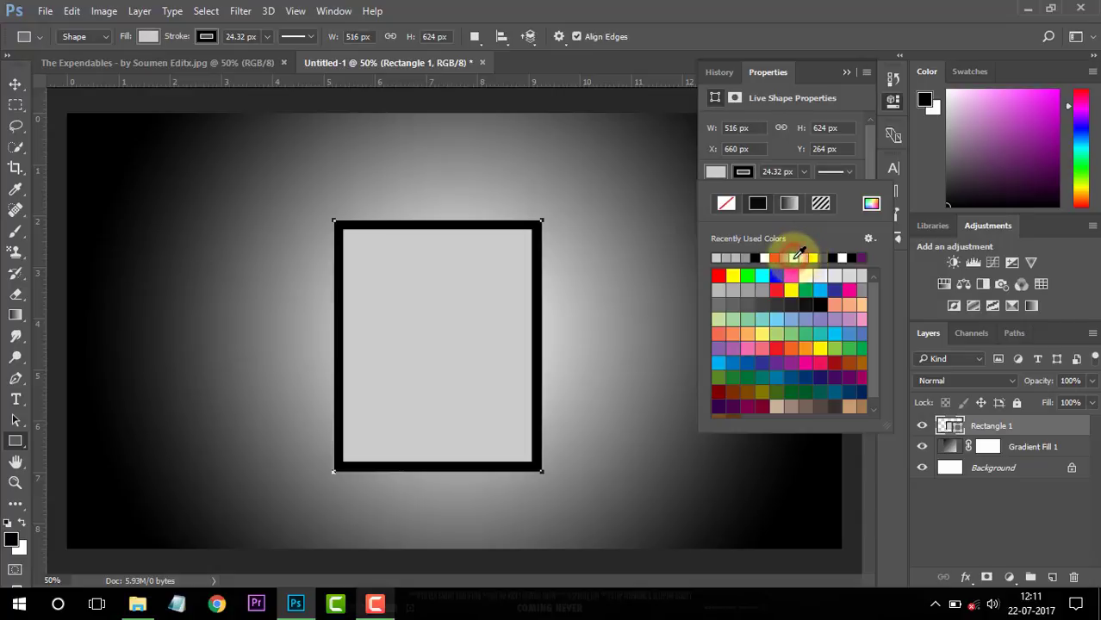
left_click(798, 257)
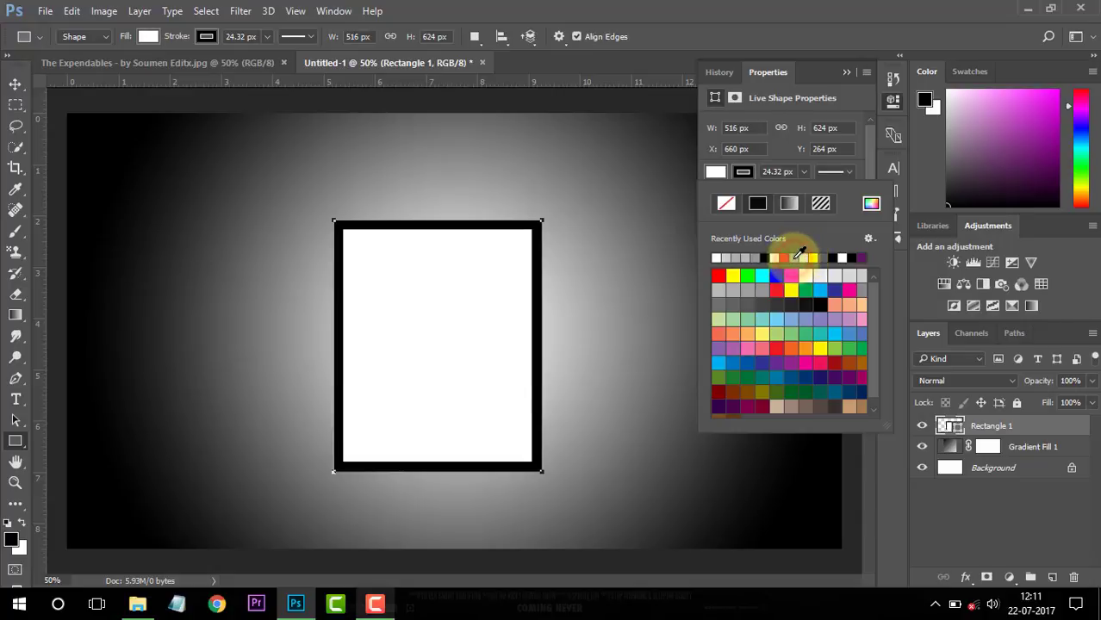
left_click(796, 257)
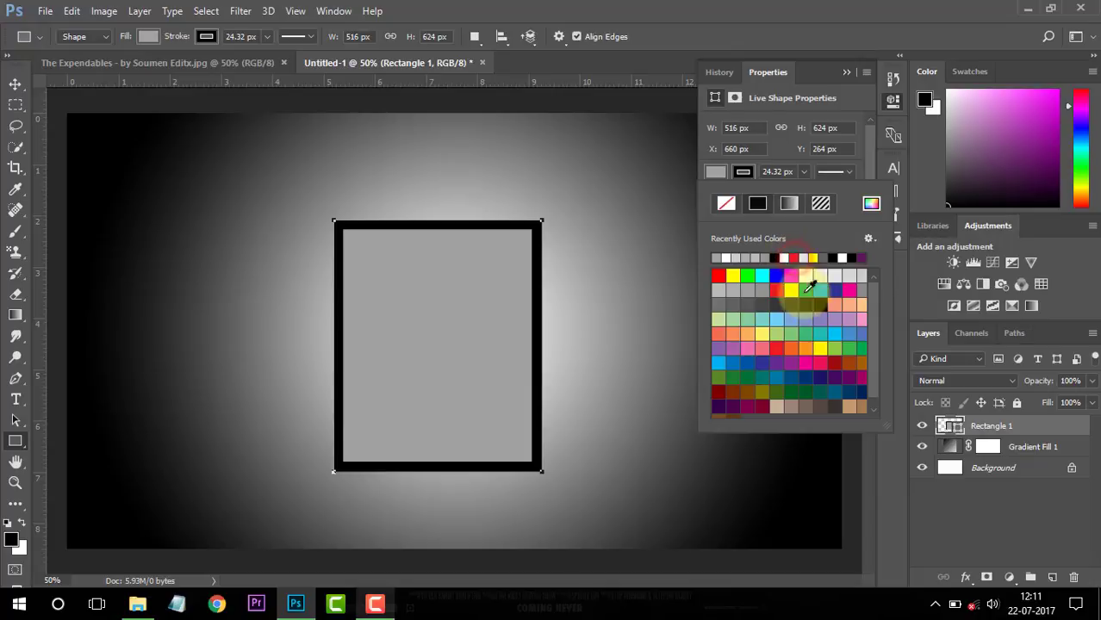
left_click(862, 276)
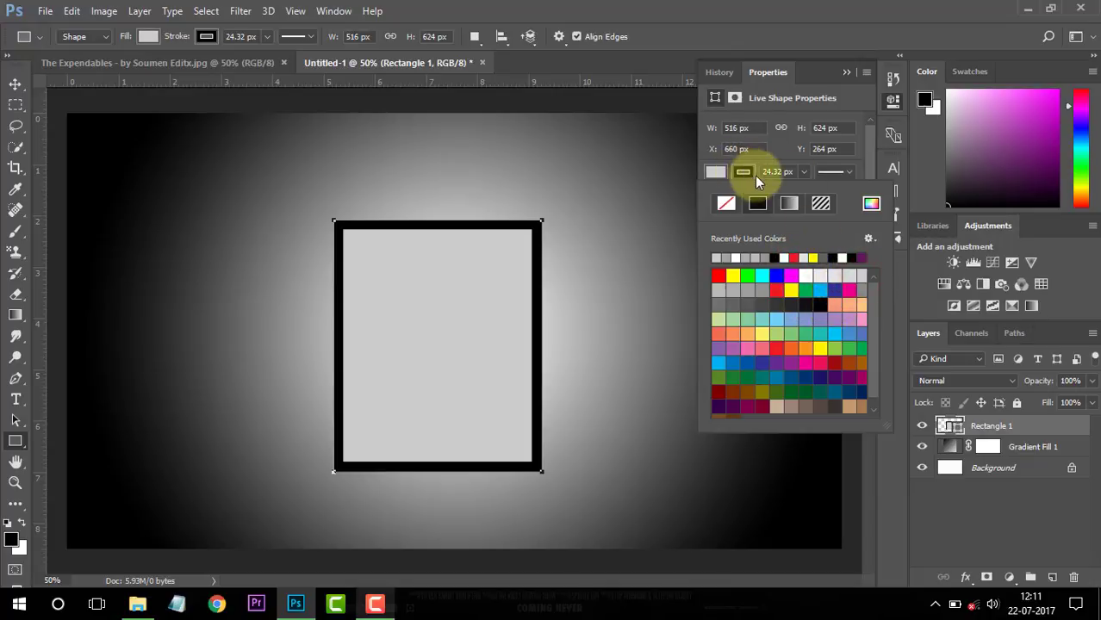
left_click(801, 173)
Set the rectangle's outline width to 10.4 px and close Properties.
left_click(803, 171)
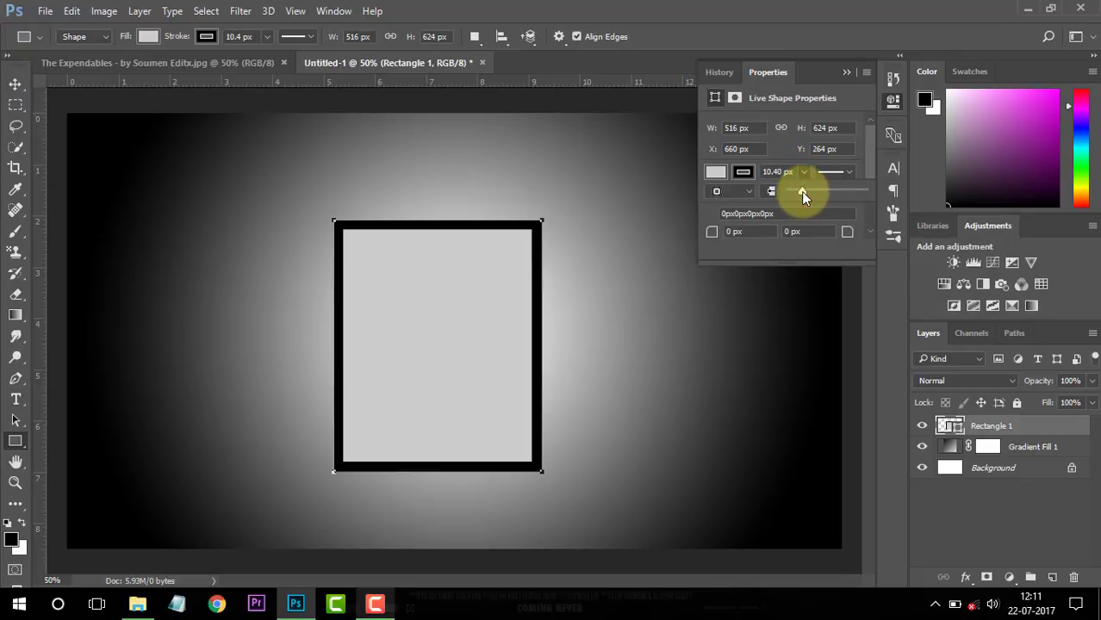
left_click_drag(801, 191, 802, 191)
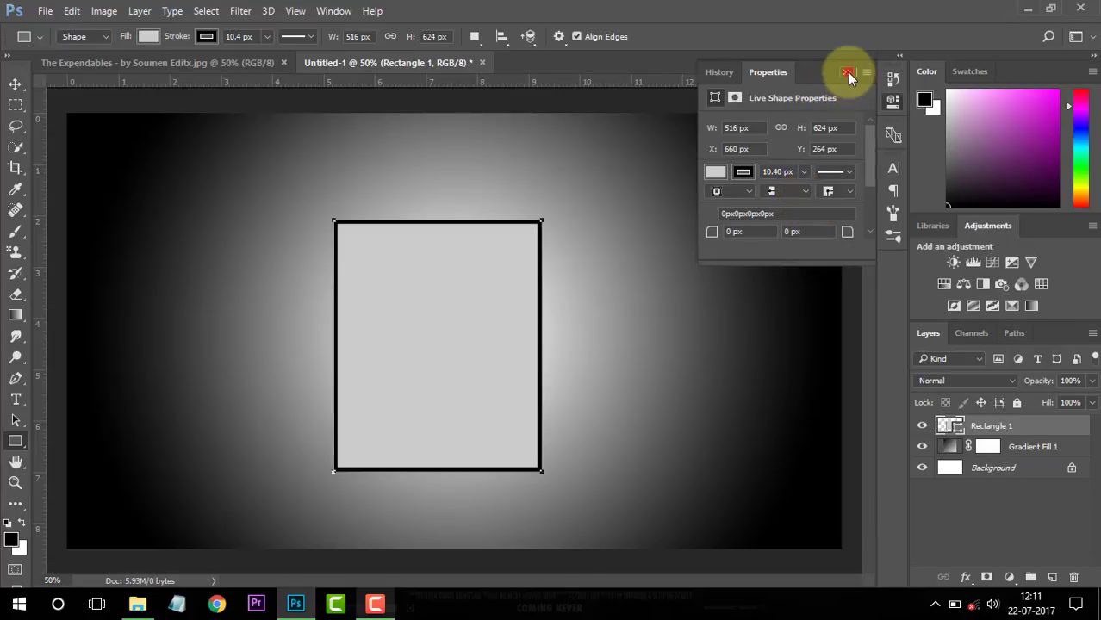
left_click(847, 72)
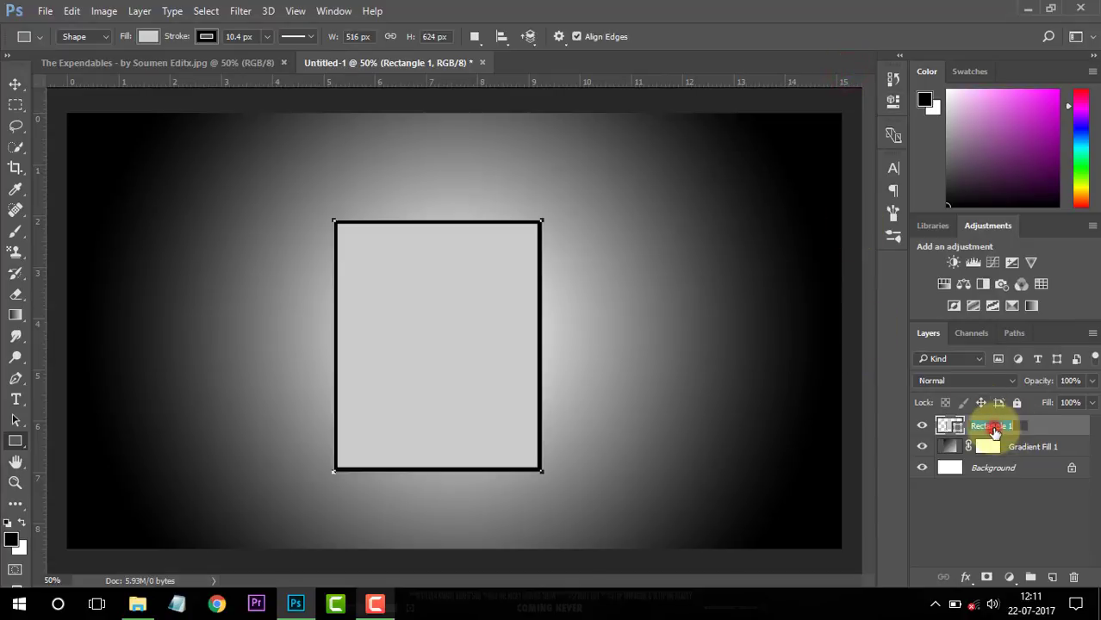
Rename the Rectangle 1 layer to '1' and duplicate it.
left_click(995, 429)
type("1")
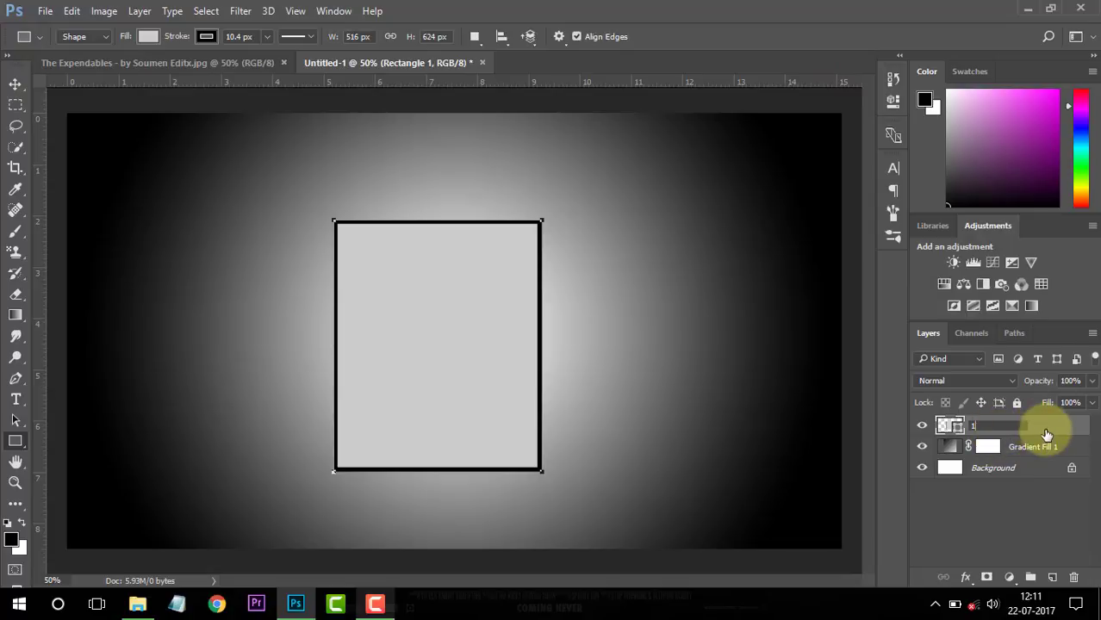
left_click(1046, 433)
key("v")
left_click(1006, 426)
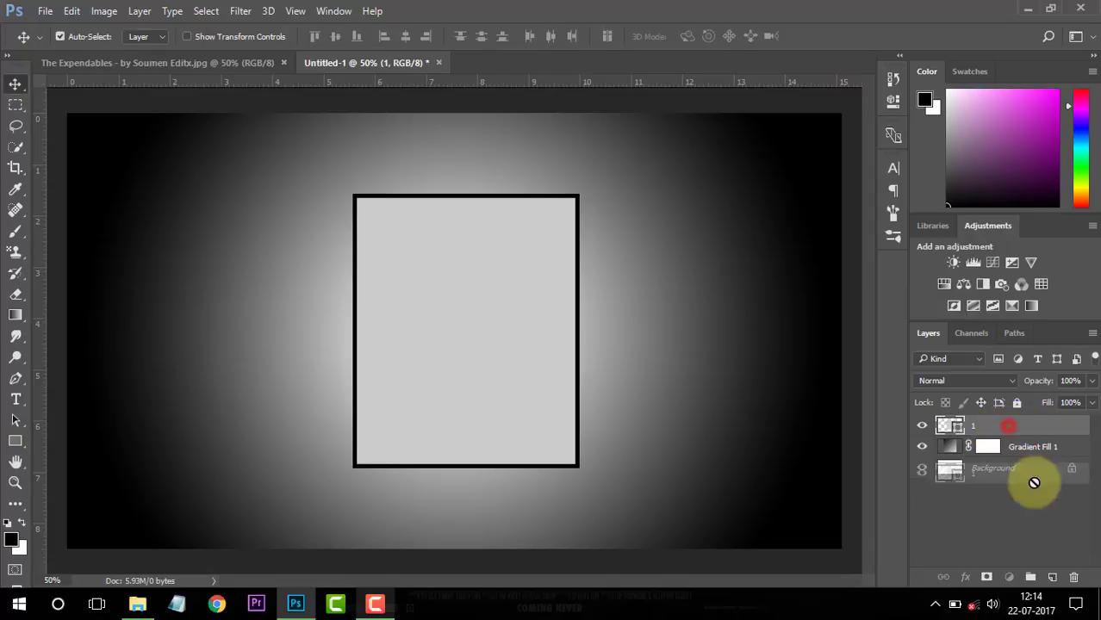
left_click_drag(986, 426, 1051, 572)
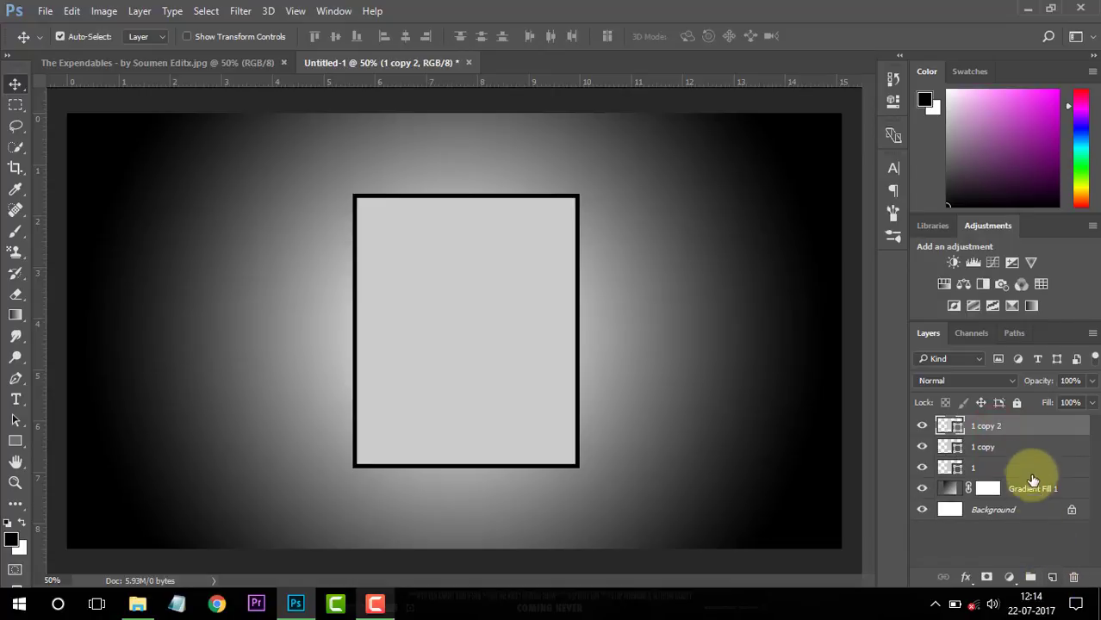
Move the frame on layer 1 left, beside the centre frame.
left_click(989, 468)
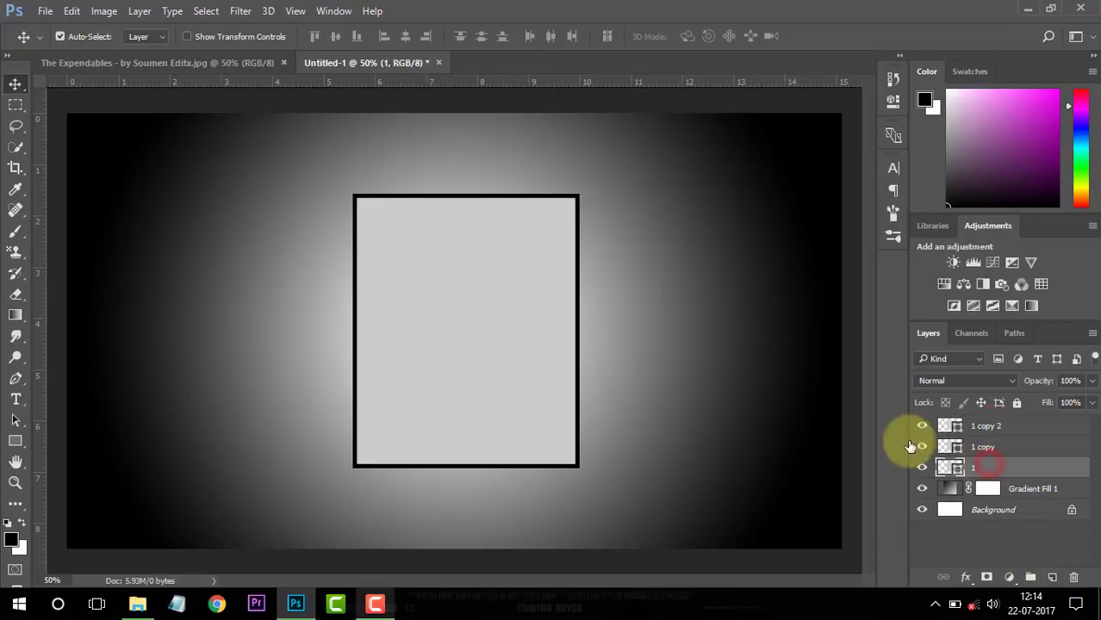
key("ctrl+t")
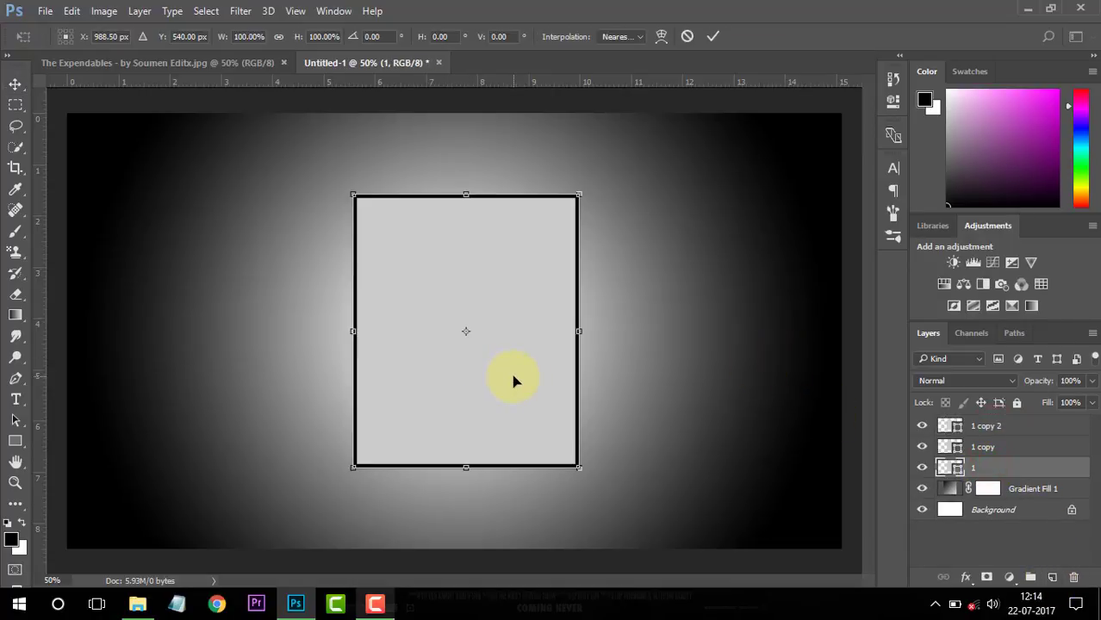
left_click_drag(514, 381, 308, 385)
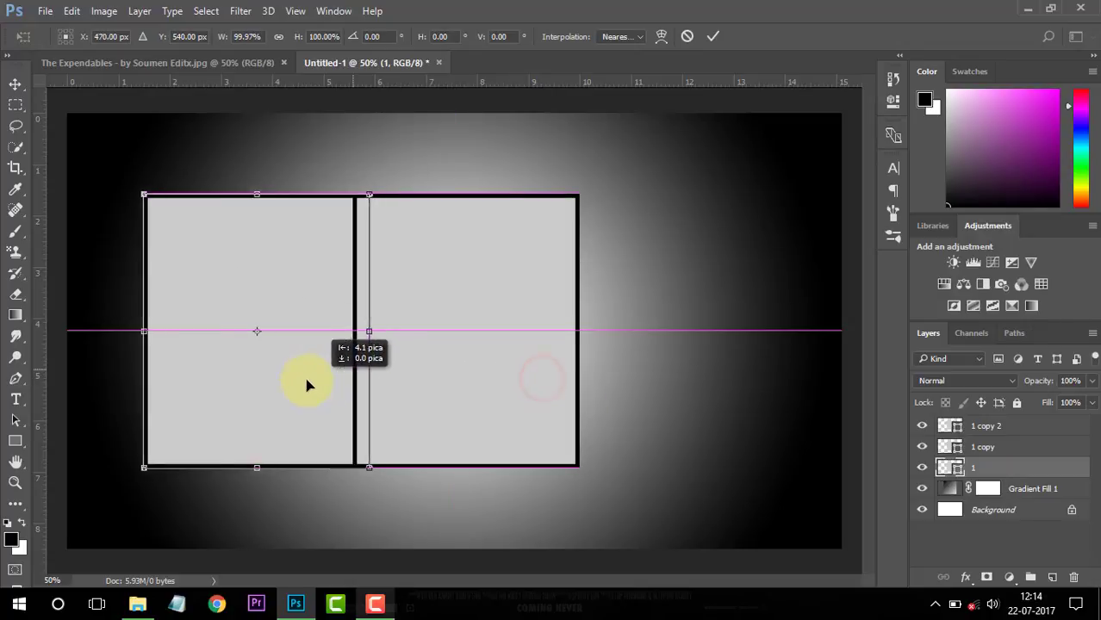
left_click_drag(307, 385, 292, 384)
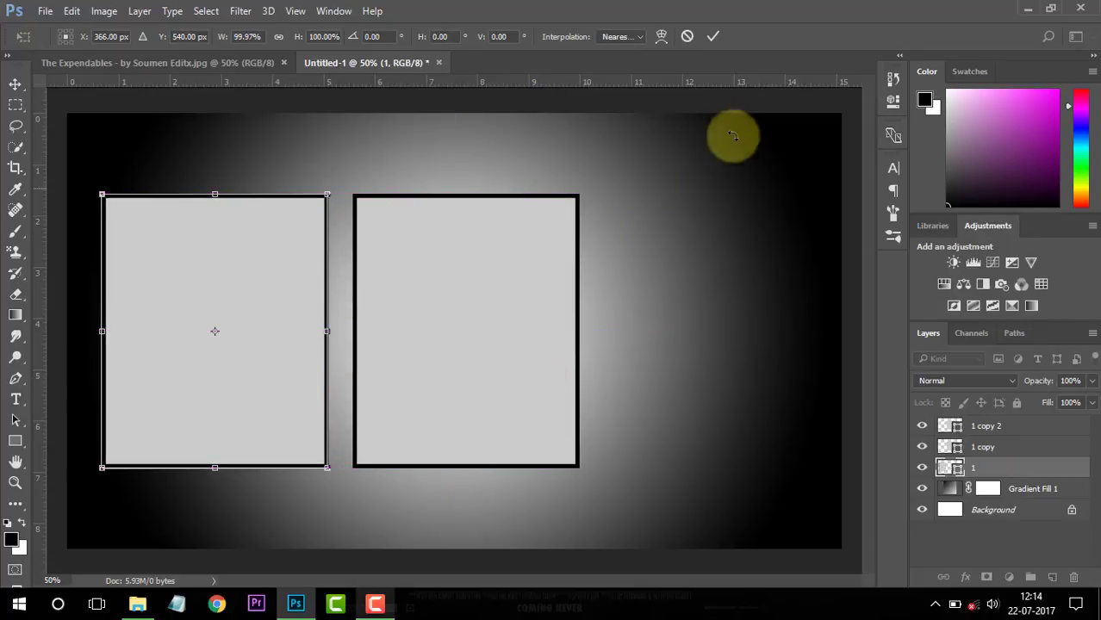
left_click(713, 36)
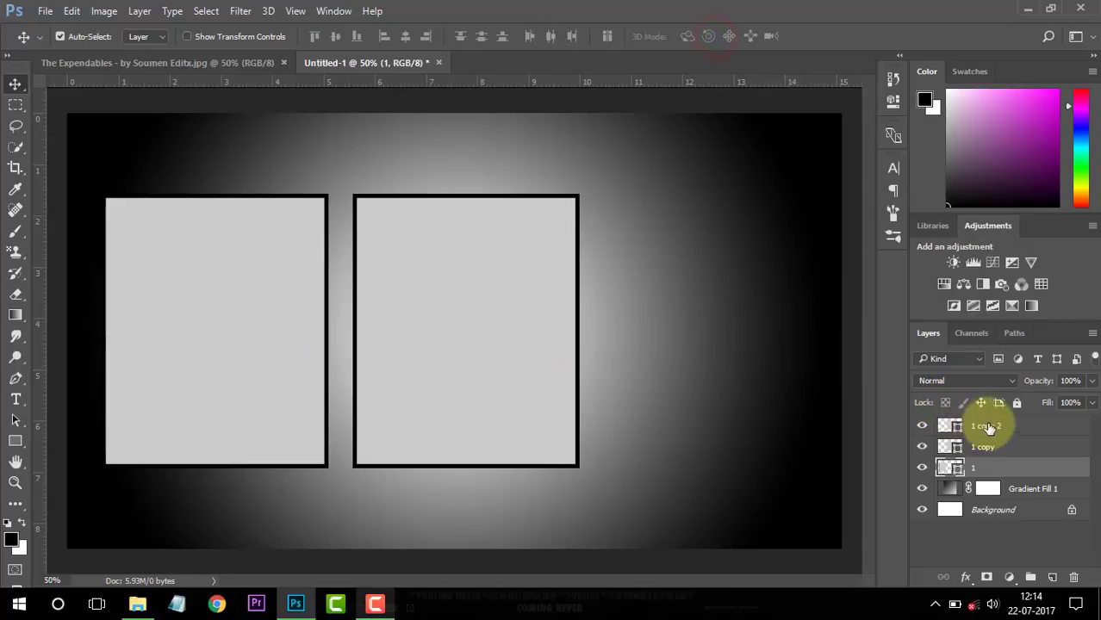
Rename the '1 copy' layer to '2'.
left_click(988, 426)
double_click(986, 446)
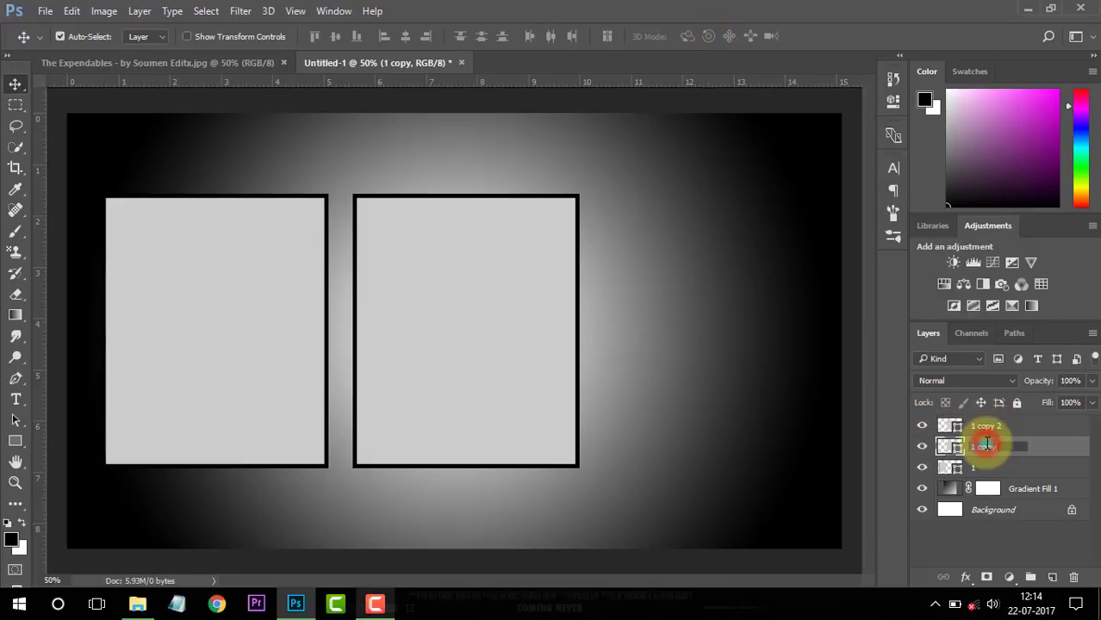
type("2")
left_click(1042, 447)
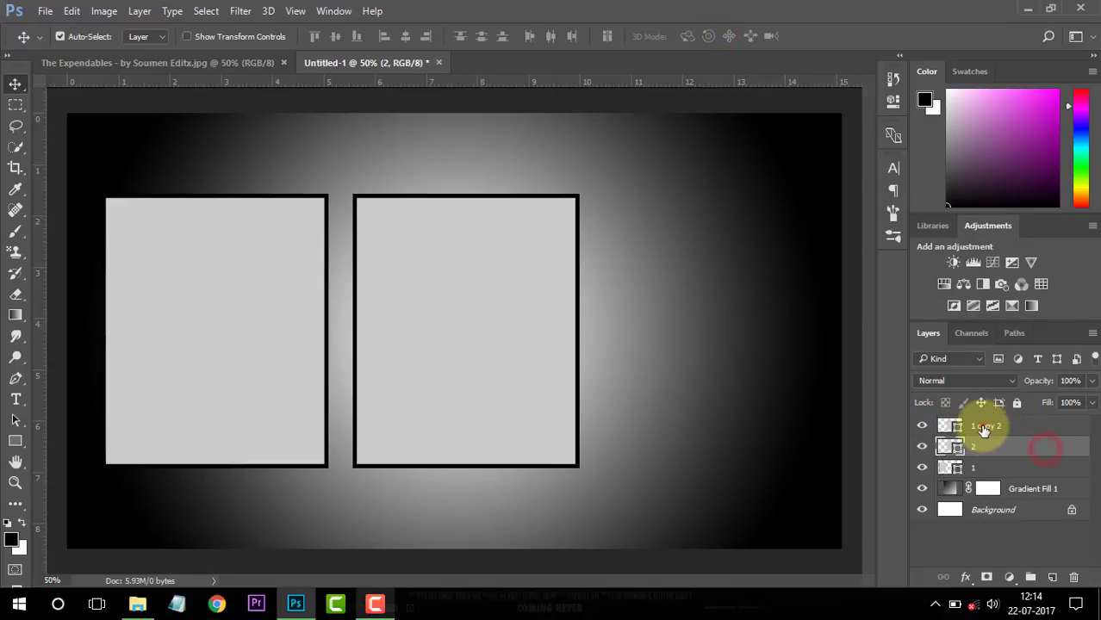
Rename '1 copy 2' to '3' and move its frame to the right side.
double_click(983, 426)
type("3")
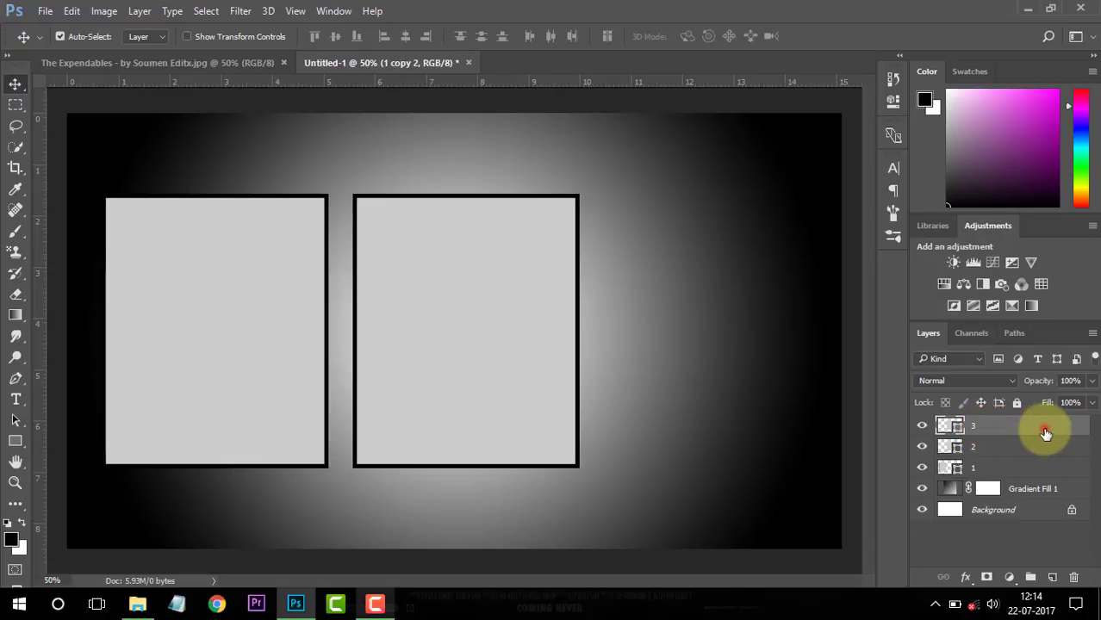
left_click(1042, 427)
key("ctrl+t")
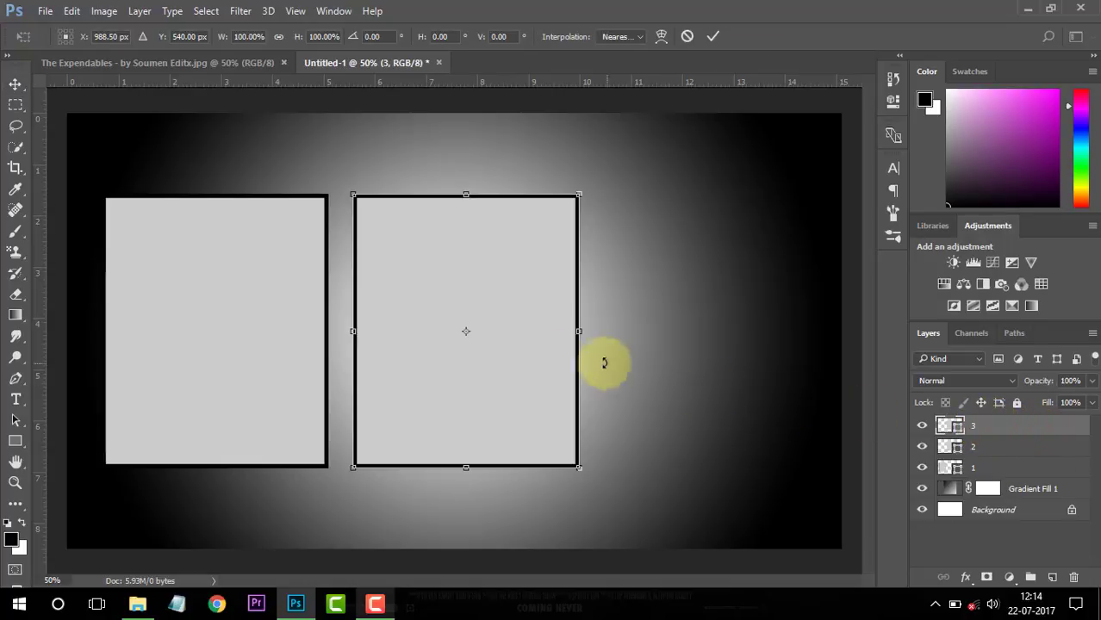
left_click_drag(522, 362, 770, 362)
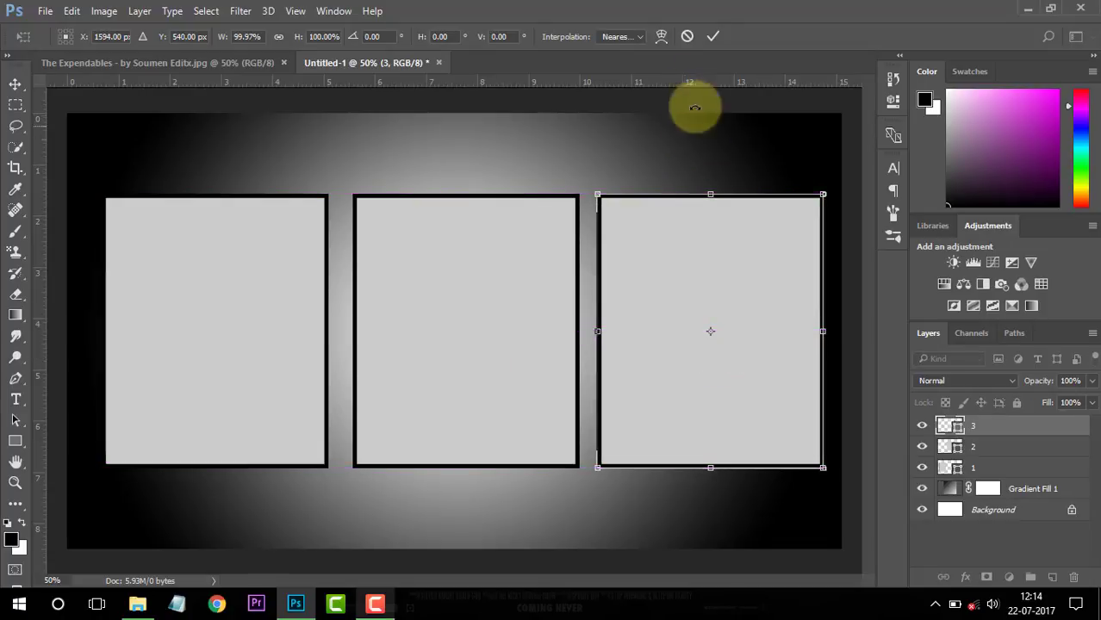
left_click(712, 36)
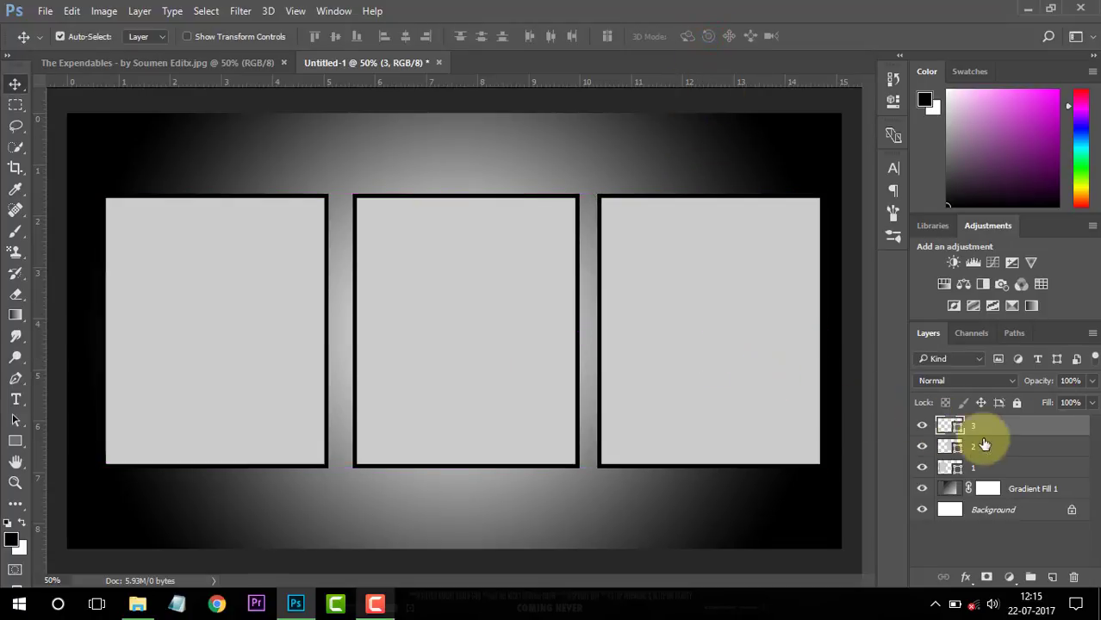
Shift all three frames together to centre the row on the canvas.
left_click(1008, 467, "shift")
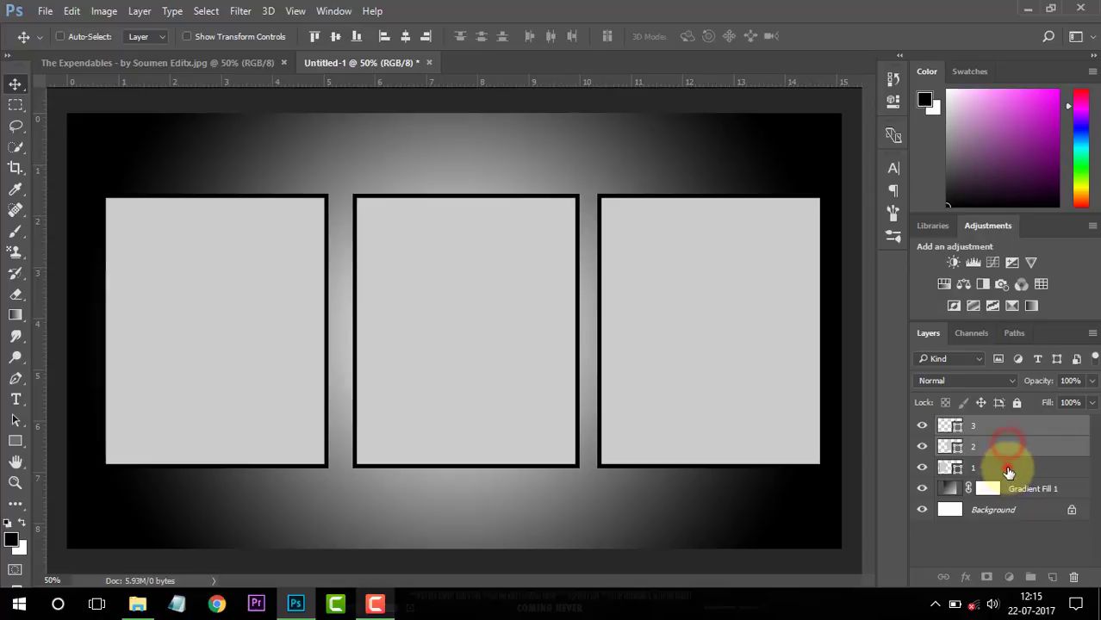
key("ctrl+t")
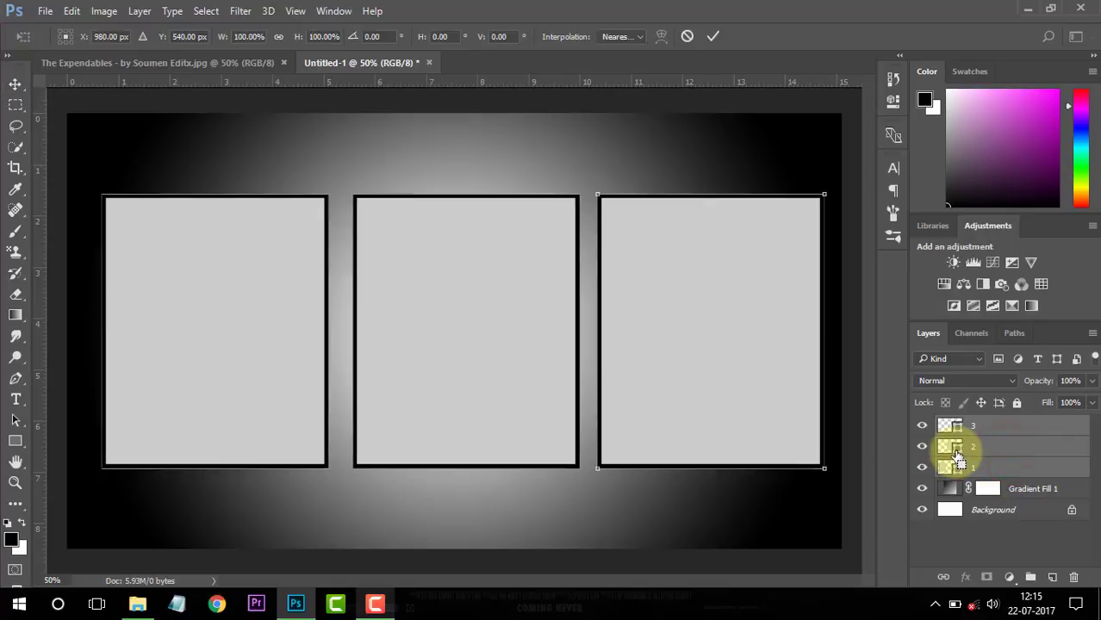
left_click_drag(731, 371, 722, 369)
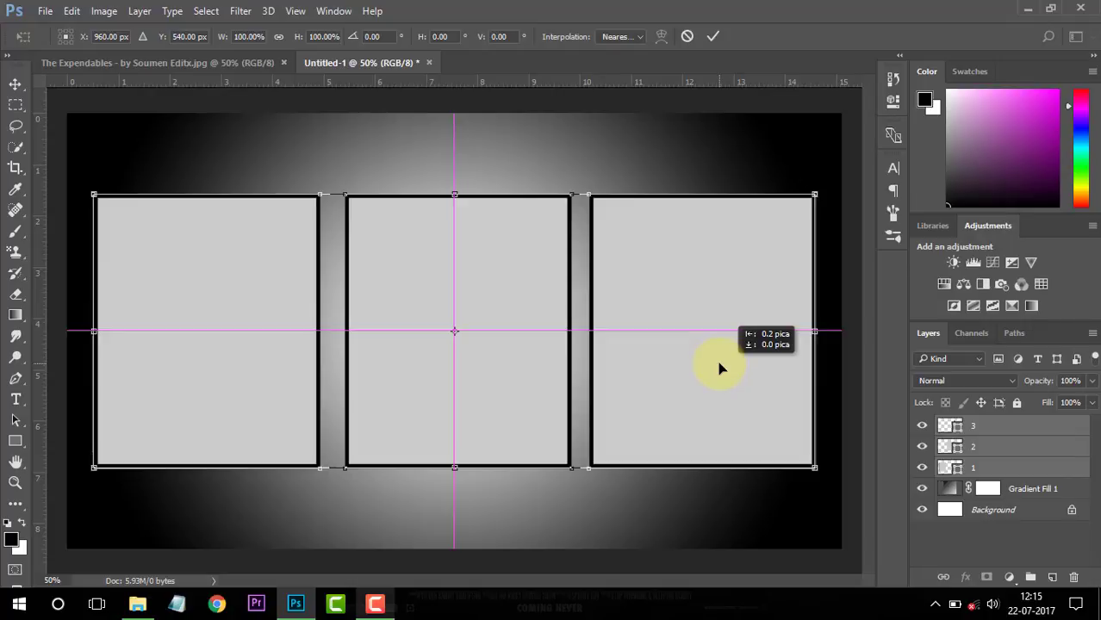
left_click(712, 36)
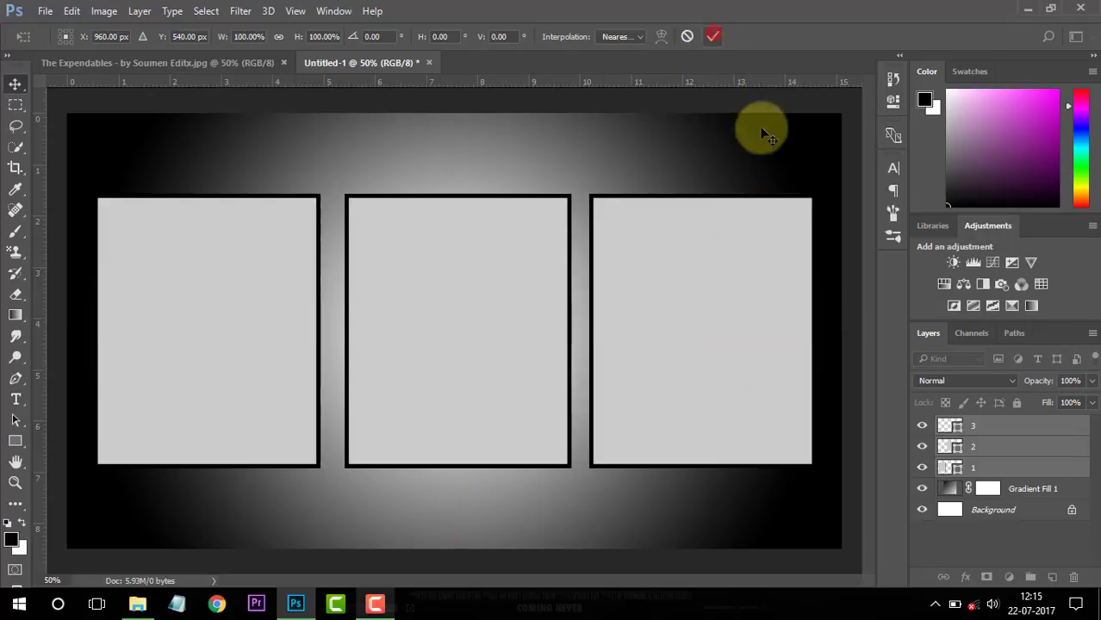
left_click(1003, 431)
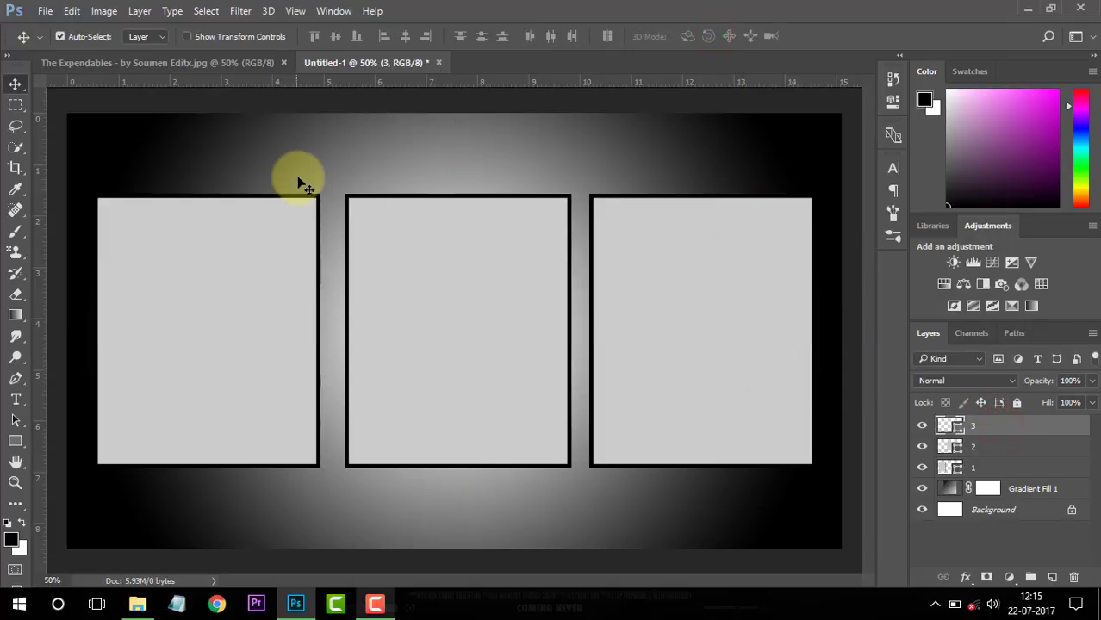
Place Untitled-1 embedded over the left frame.
left_click(42, 12)
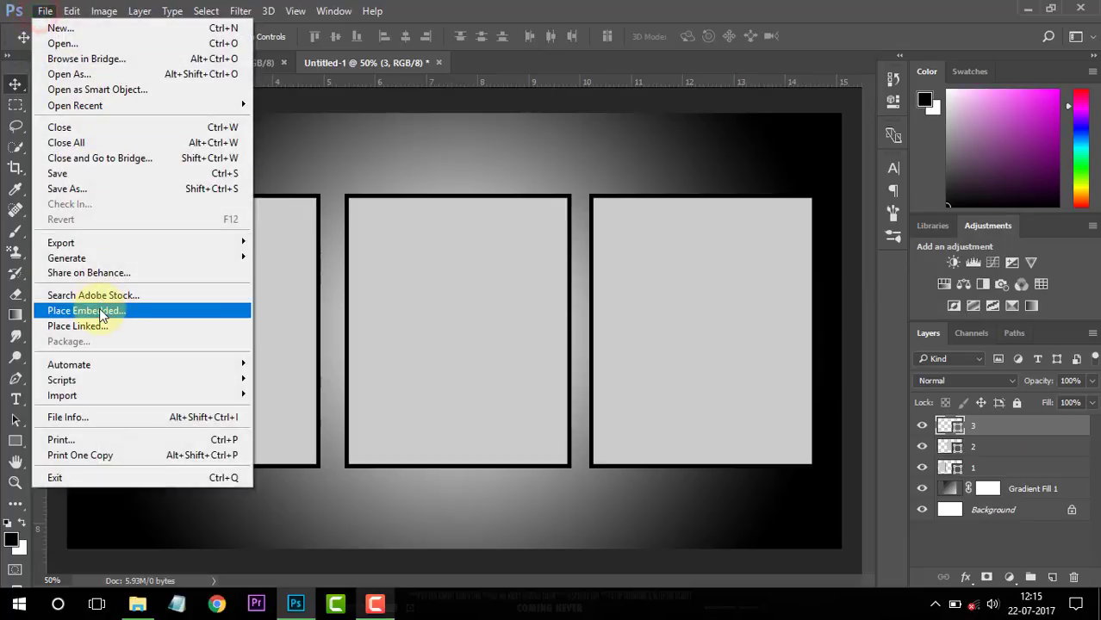
left_click(99, 311)
left_click(278, 248)
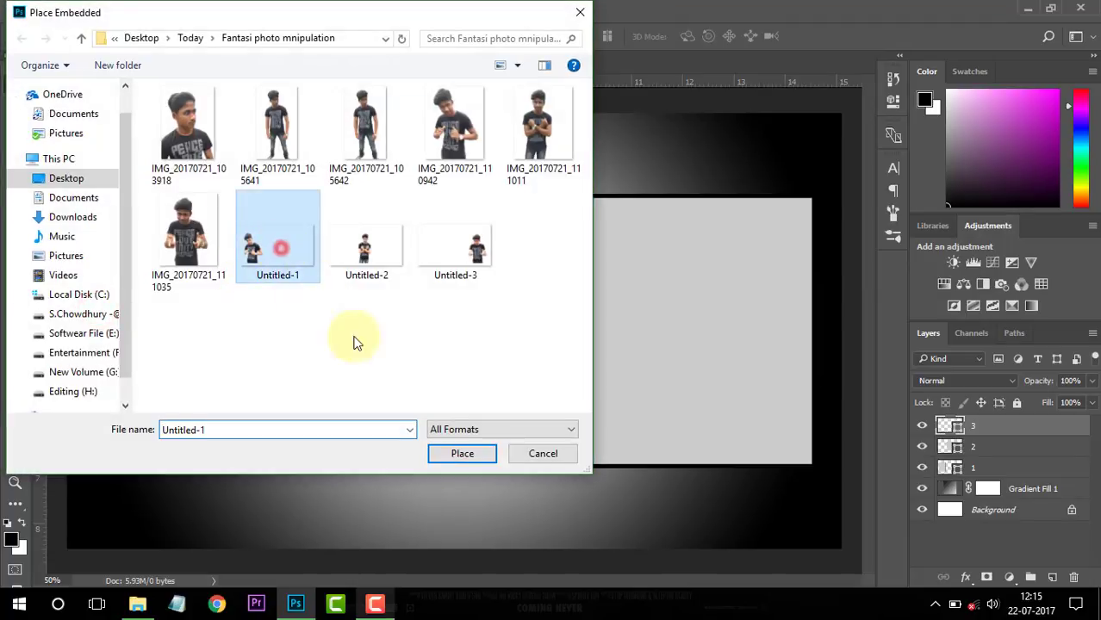
left_click(477, 453)
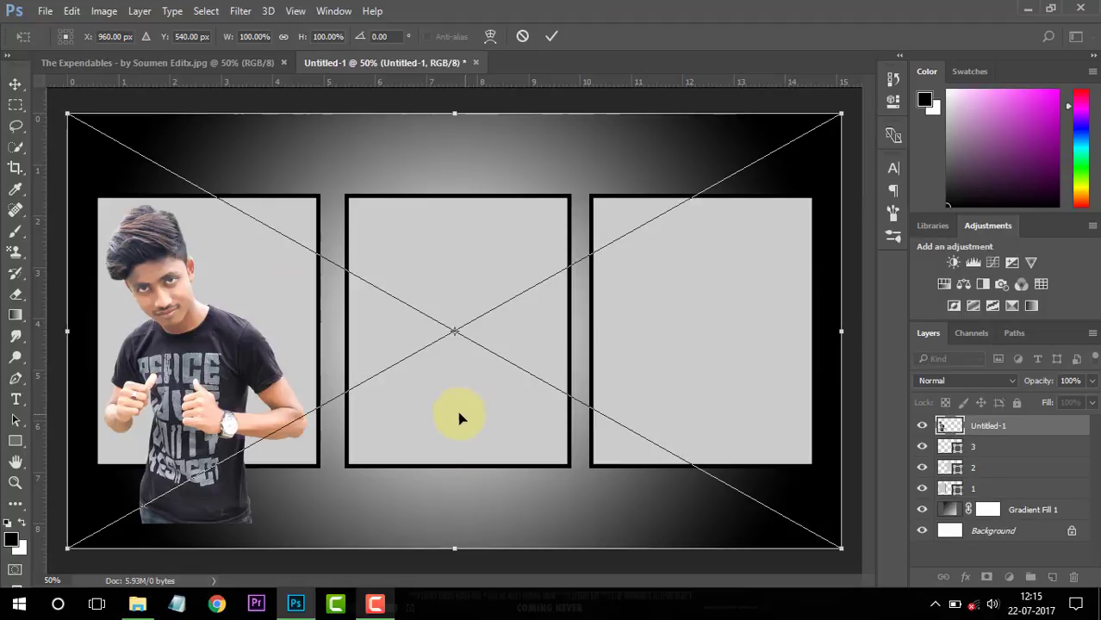
left_click_drag(454, 411, 462, 411)
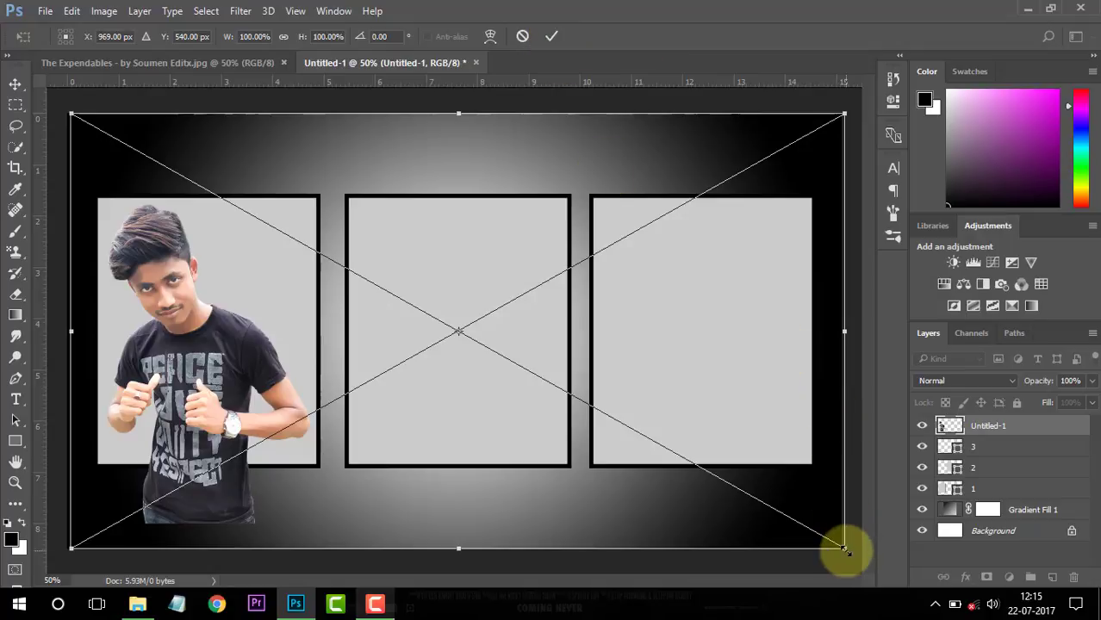
left_click(548, 36)
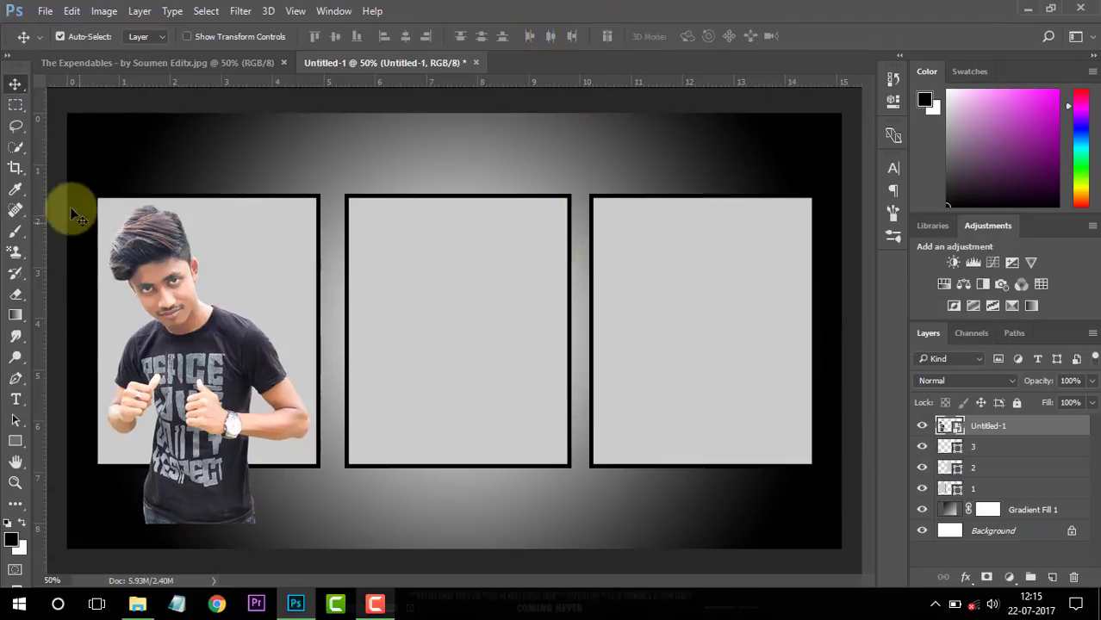
Place Untitled-2 embedded over the middle frame.
left_click(43, 10)
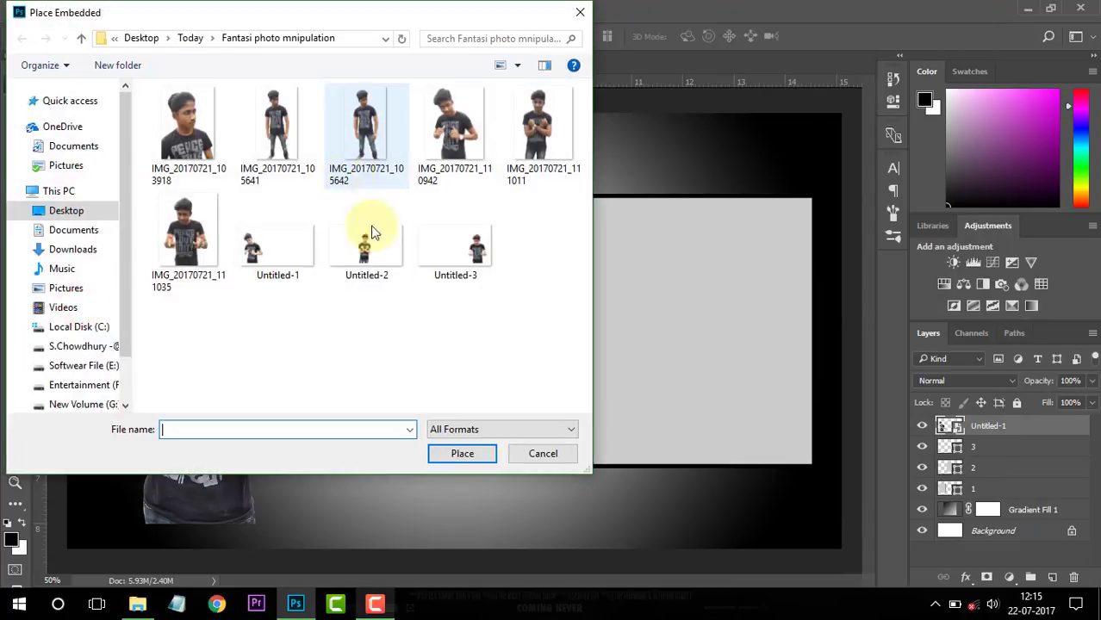
left_click(366, 241)
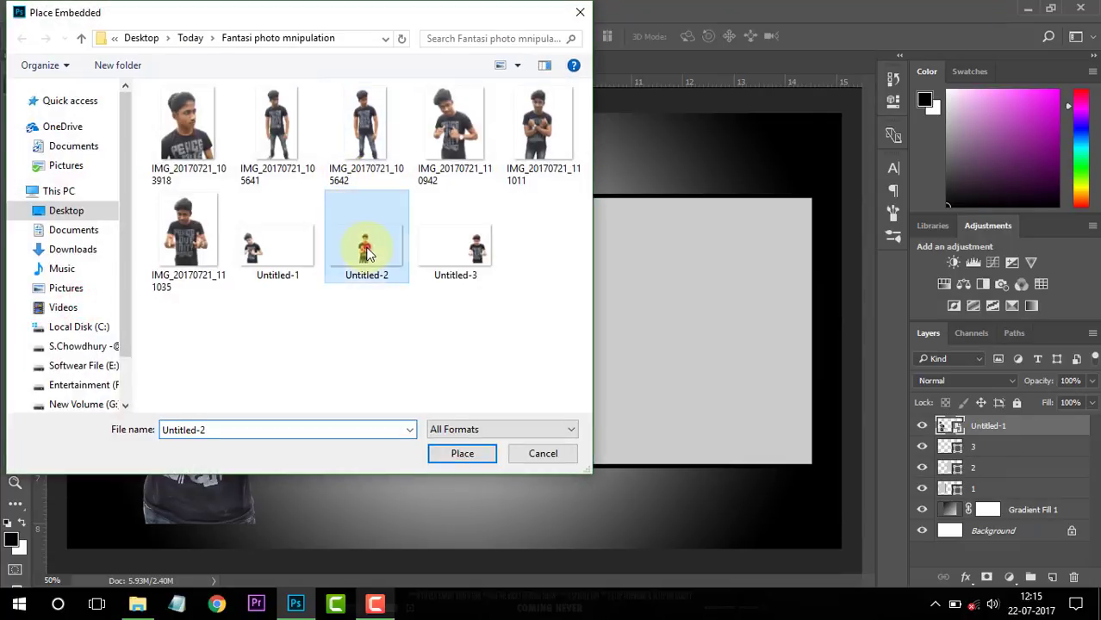
left_click(485, 455)
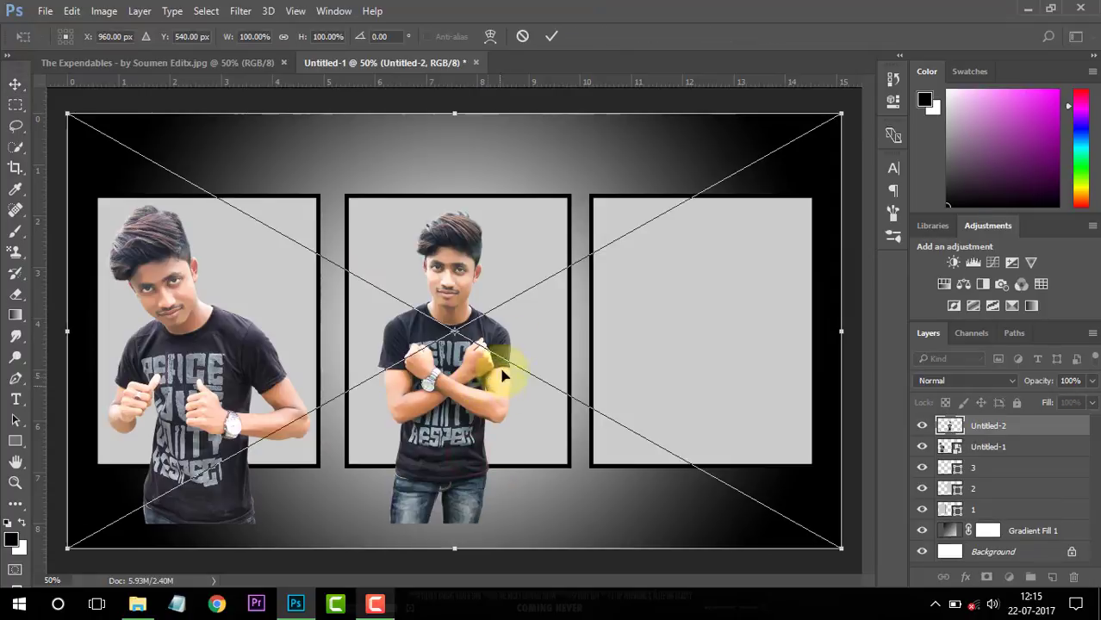
left_click(552, 36)
Place Untitled-3 embedded over the right frame.
left_click(41, 11)
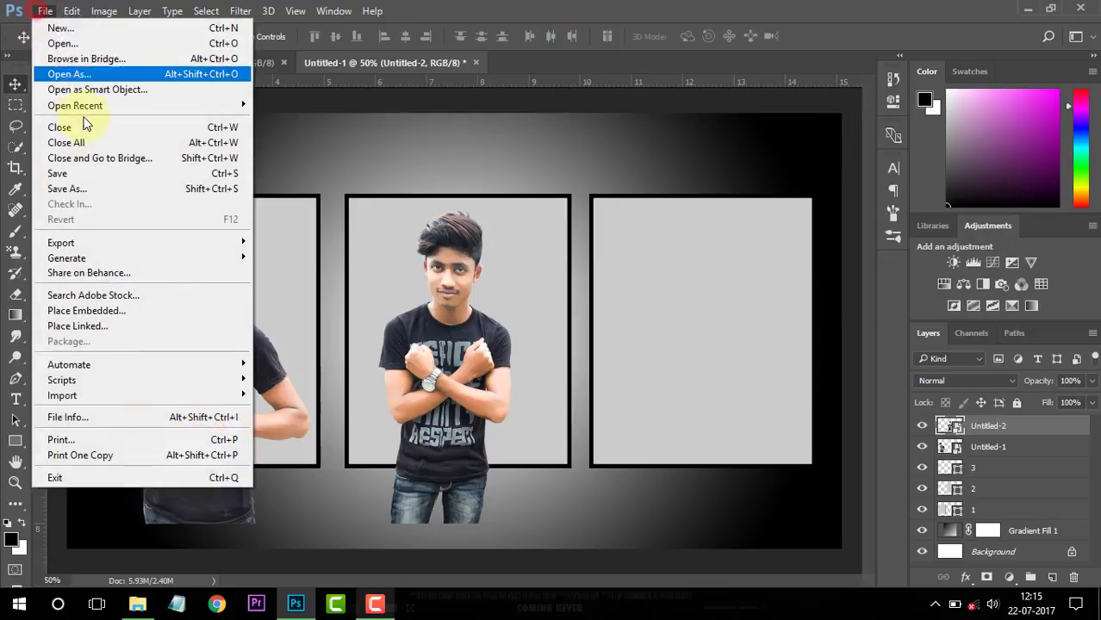
left_click(93, 306)
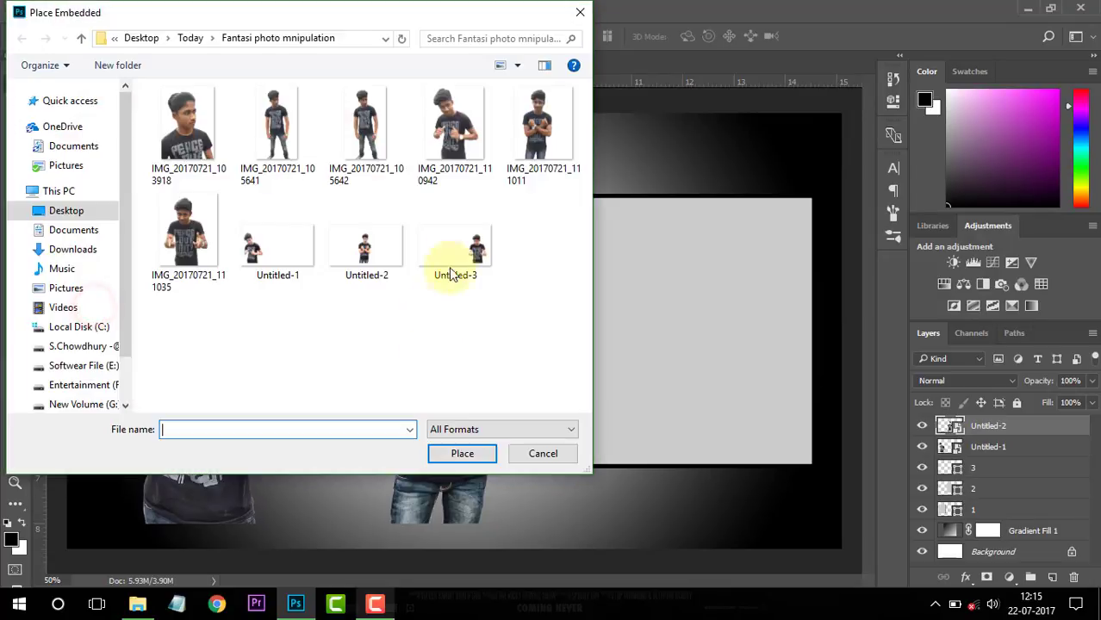
left_click(455, 246)
left_click(473, 456)
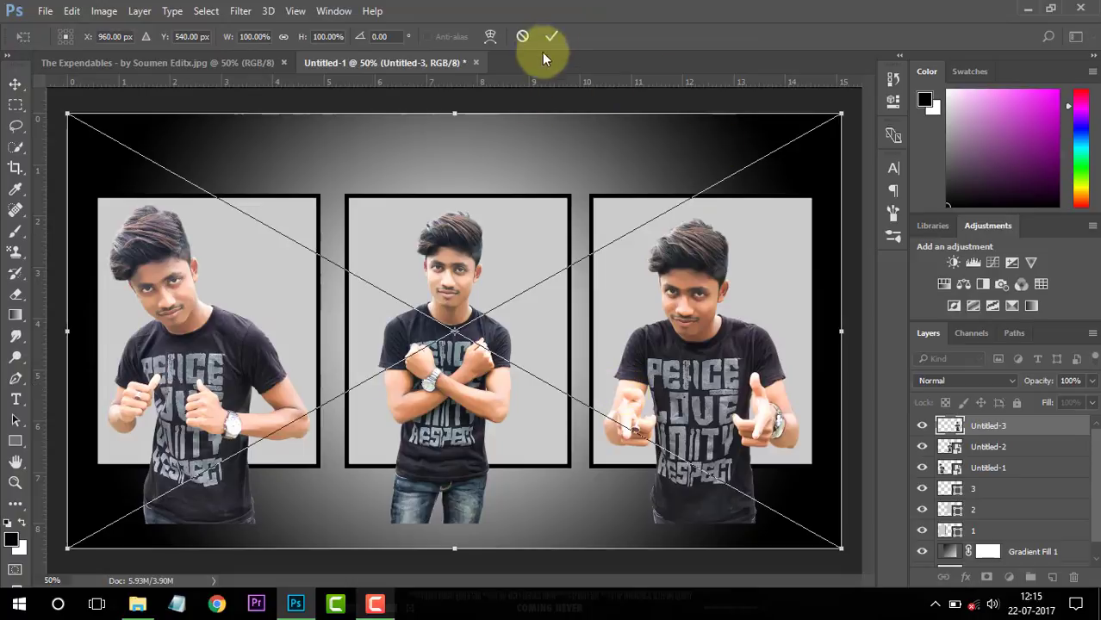
left_click(551, 41)
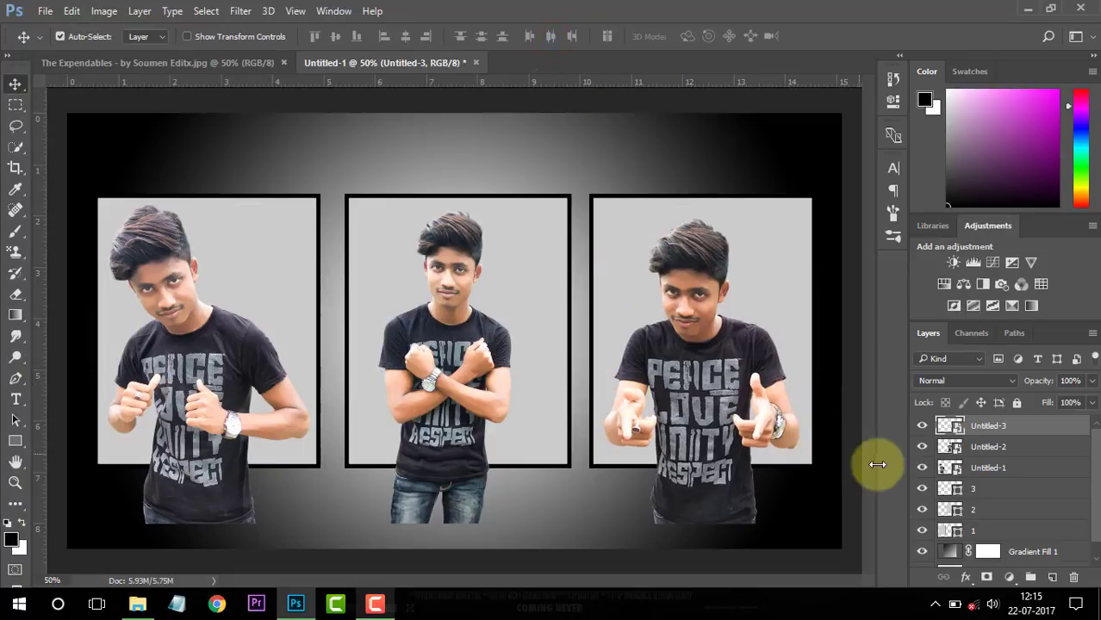
Move Untitled-2 and Untitled-1 above their frames and clip Untitled-1 to frame 1.
left_click_drag(991, 446, 1001, 488)
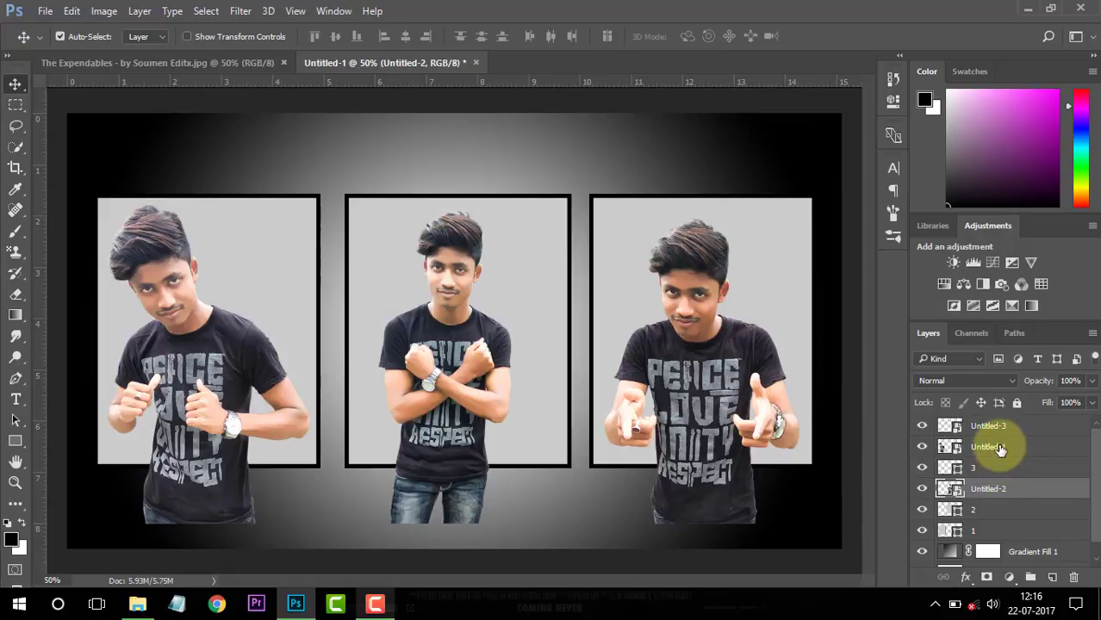
left_click_drag(991, 446, 997, 512)
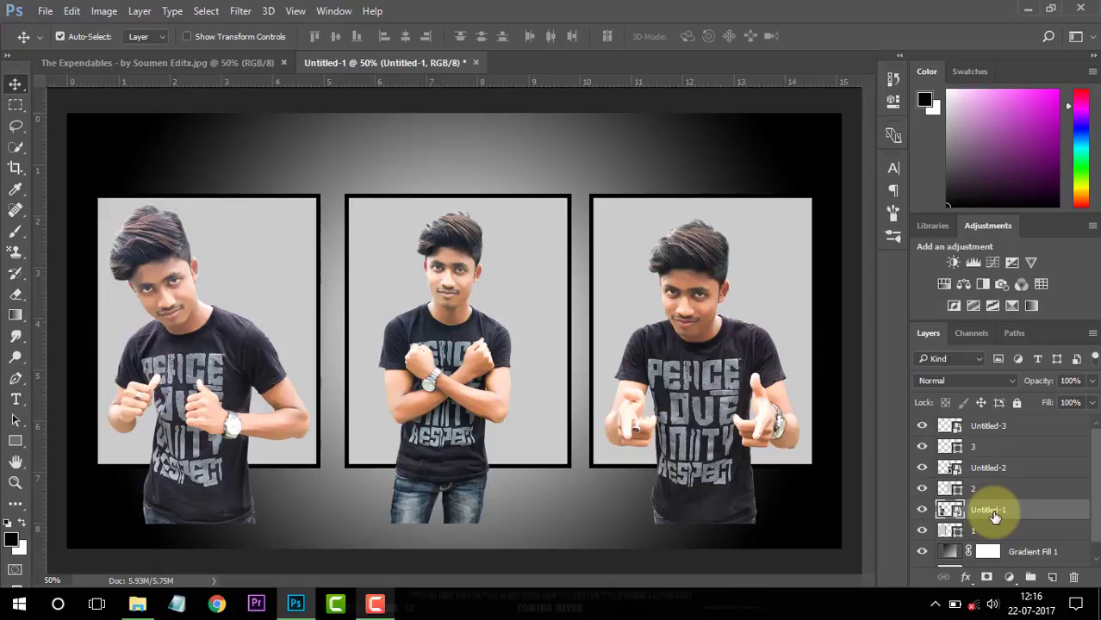
right_click(1042, 512)
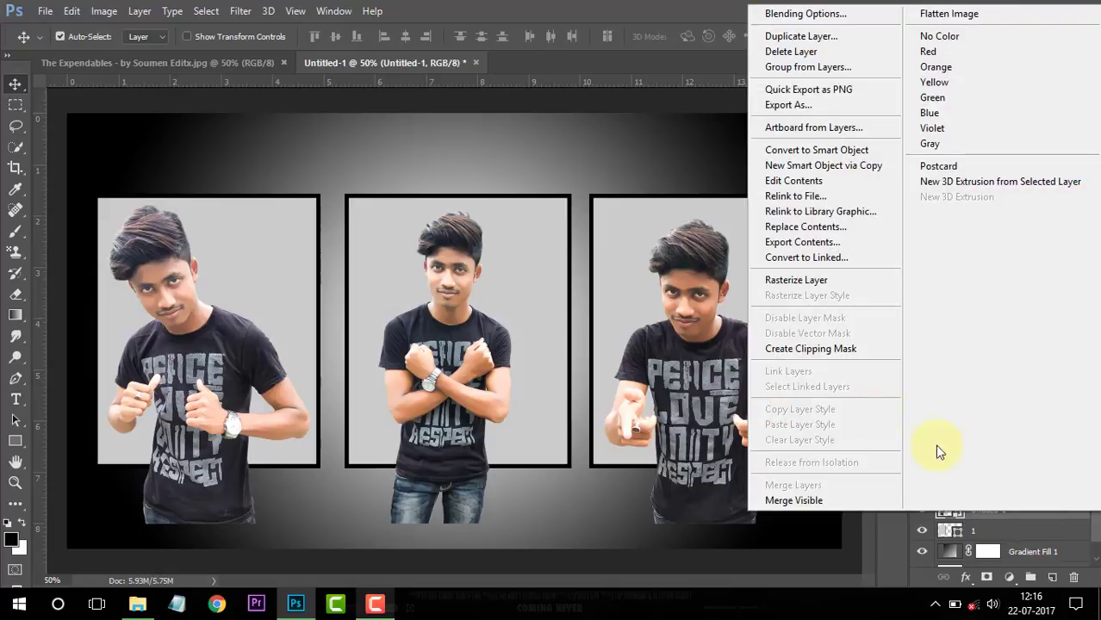
left_click(825, 349)
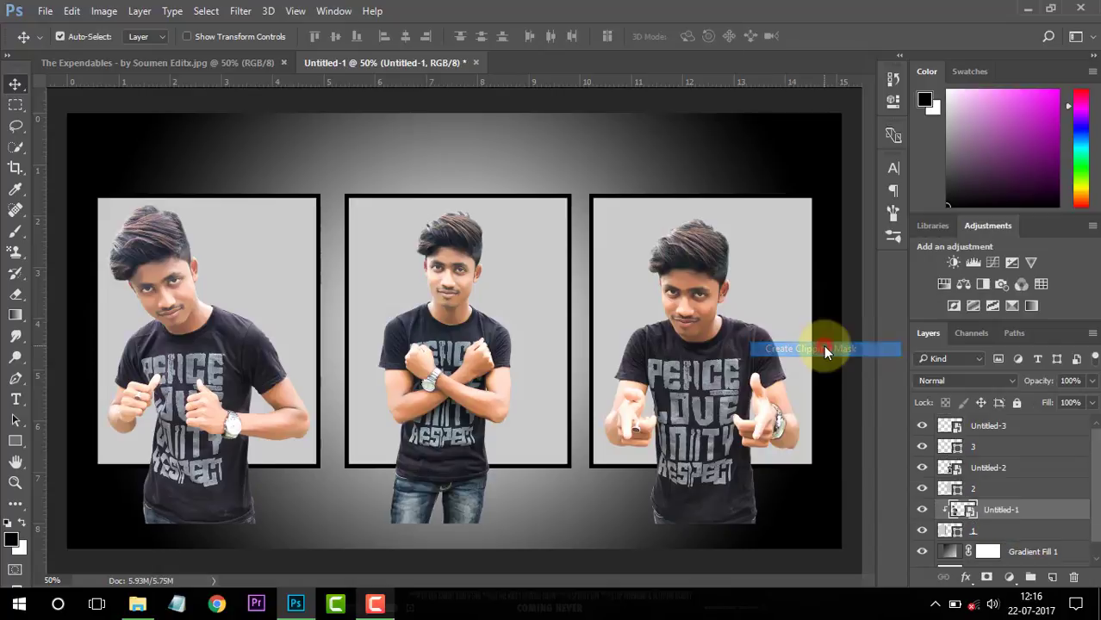
Create clipping masks for Untitled-2 and Untitled-3 on their frames.
left_click(1018, 474)
right_click(1019, 471)
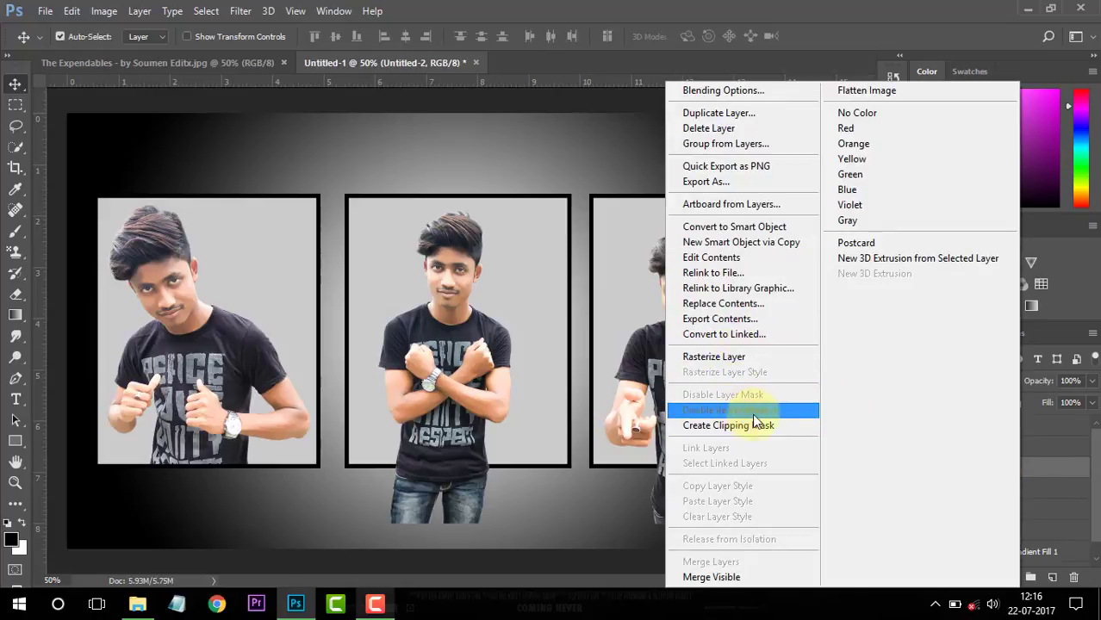
left_click(770, 426)
left_click(1038, 431)
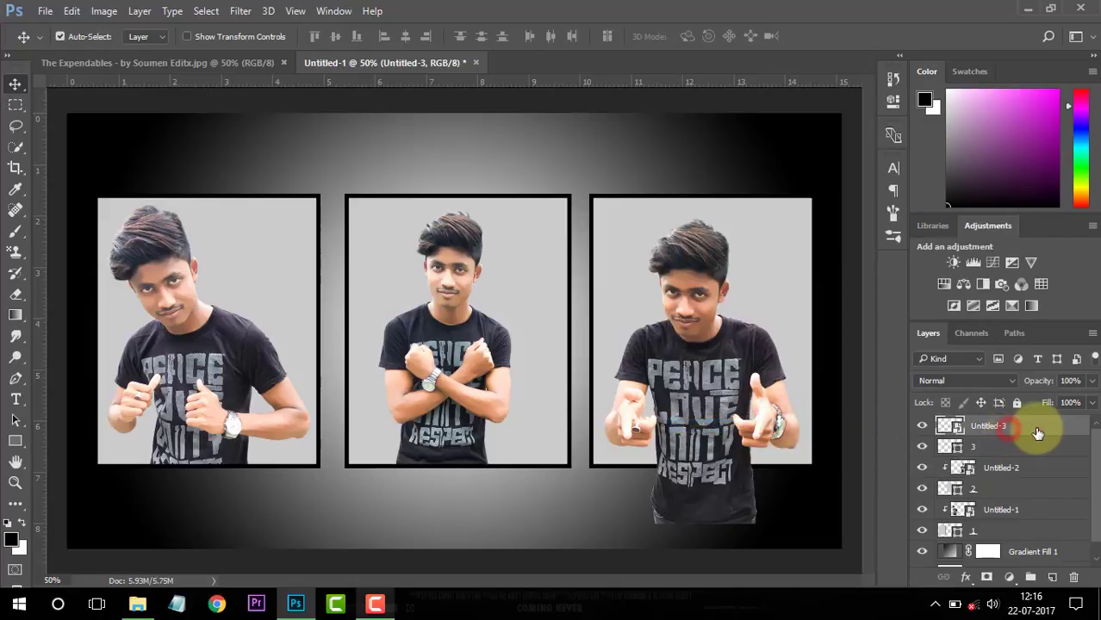
right_click(1040, 433)
left_click(792, 425)
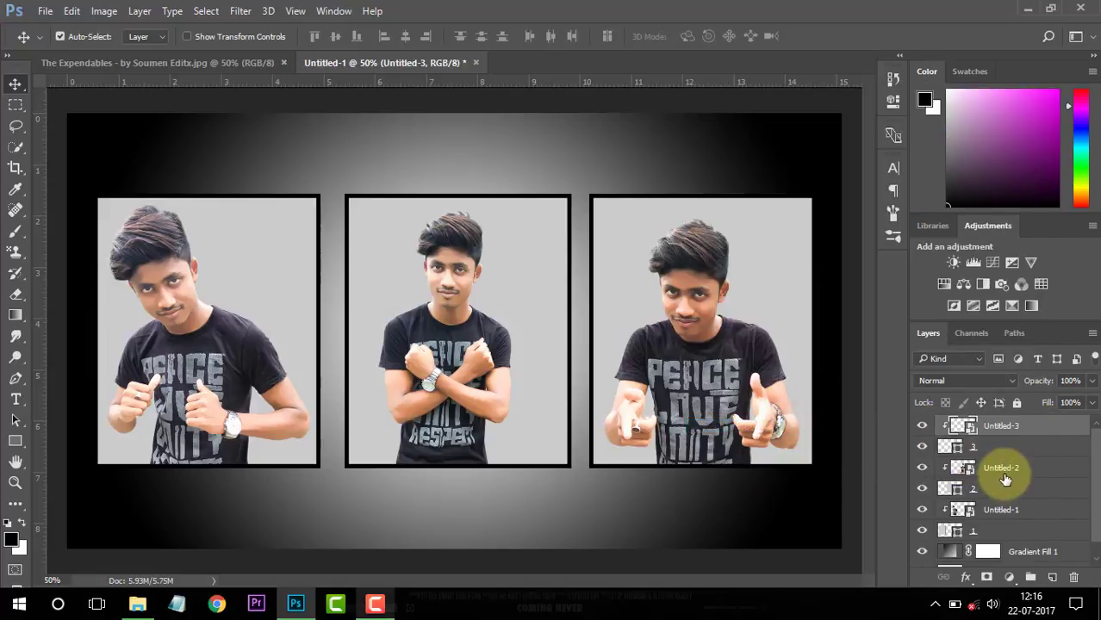
Scale Untitled-2 to about 118% and reposition it within the middle frame.
key("ctrl+minus")
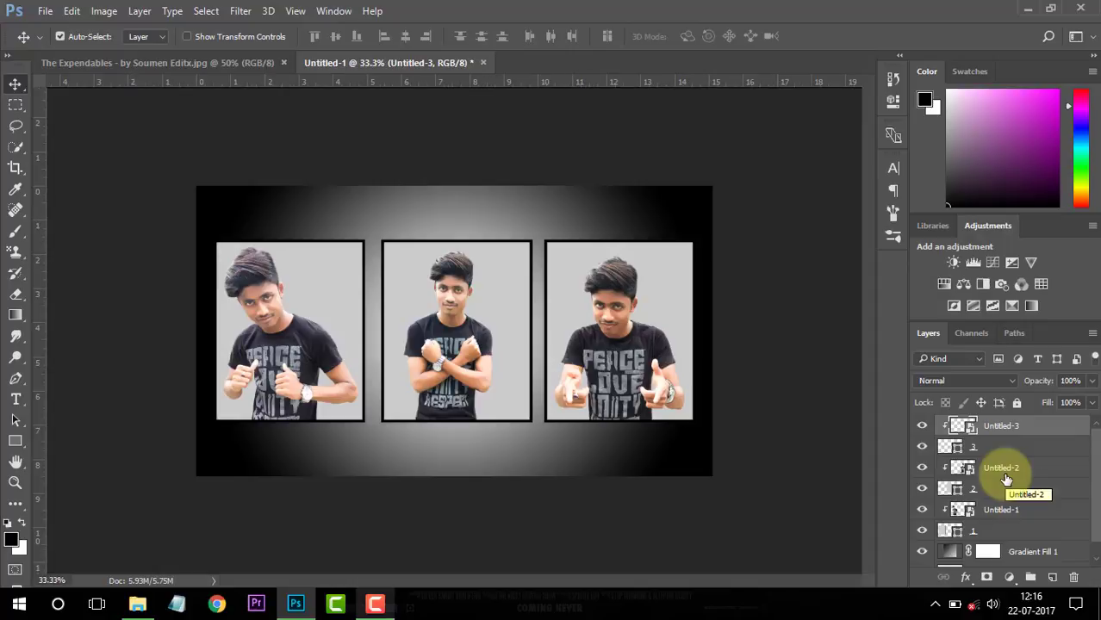
left_click(999, 470)
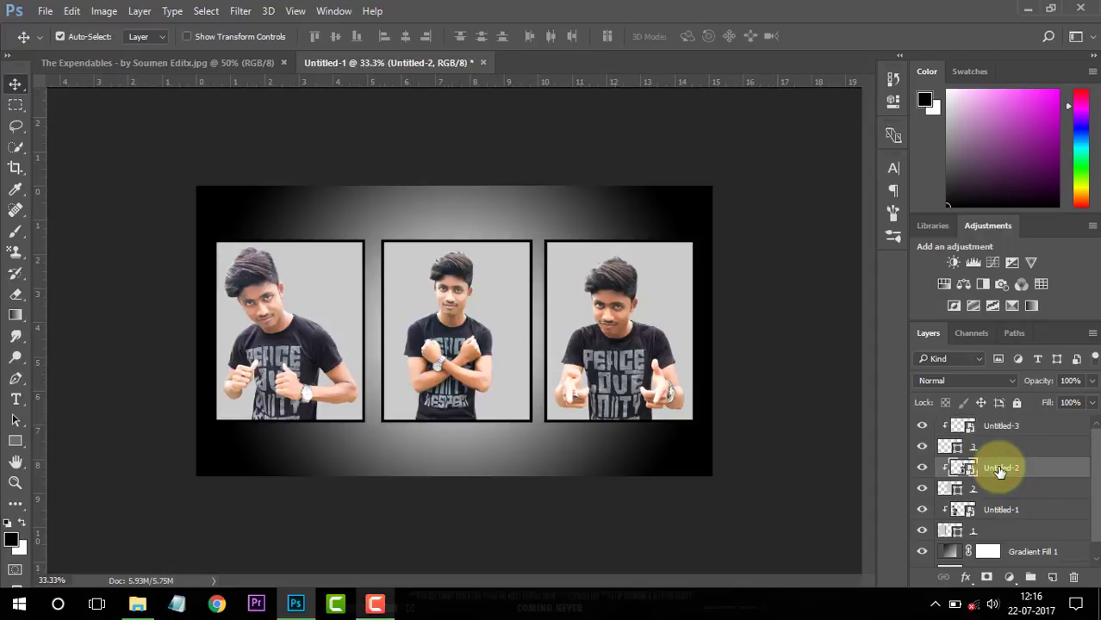
key("ctrl+t")
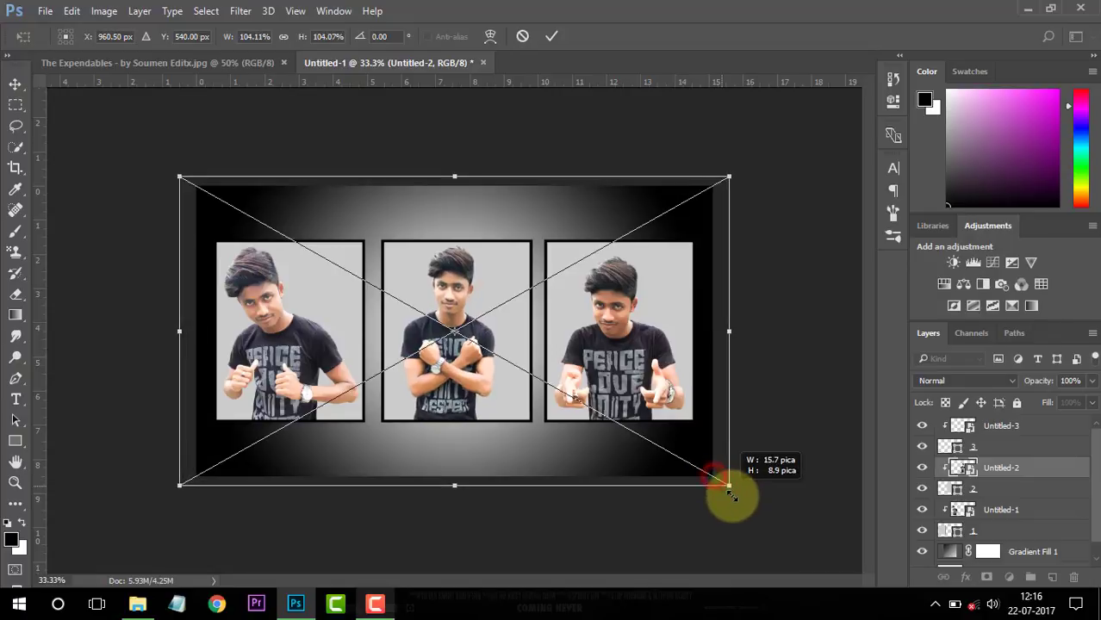
left_click_drag(714, 475, 750, 508)
left_click_drag(709, 446, 714, 464)
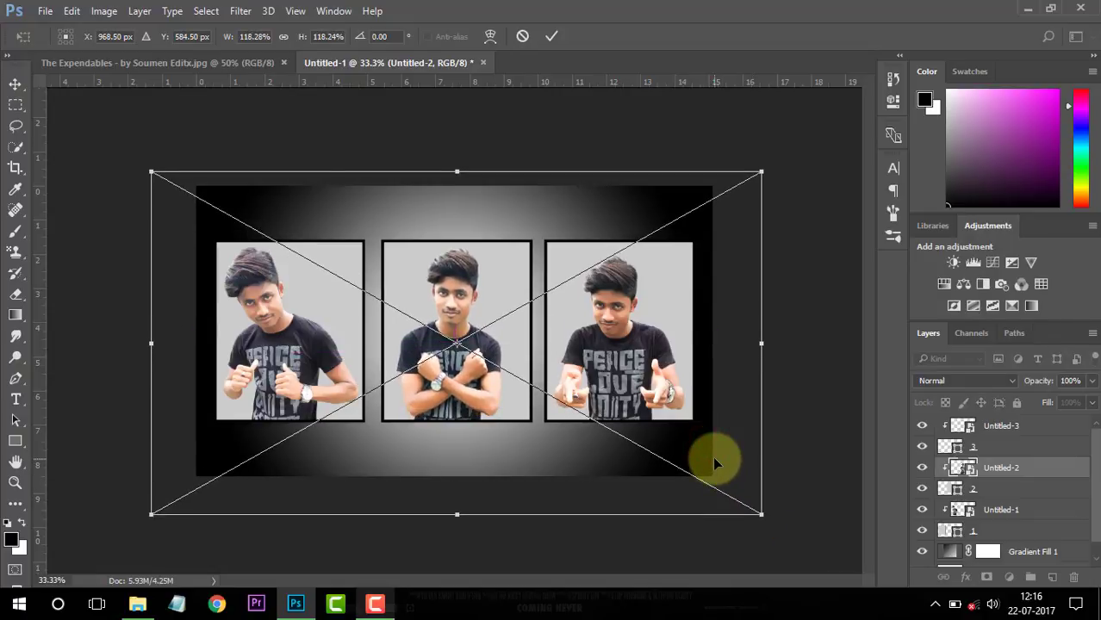
left_click(550, 38)
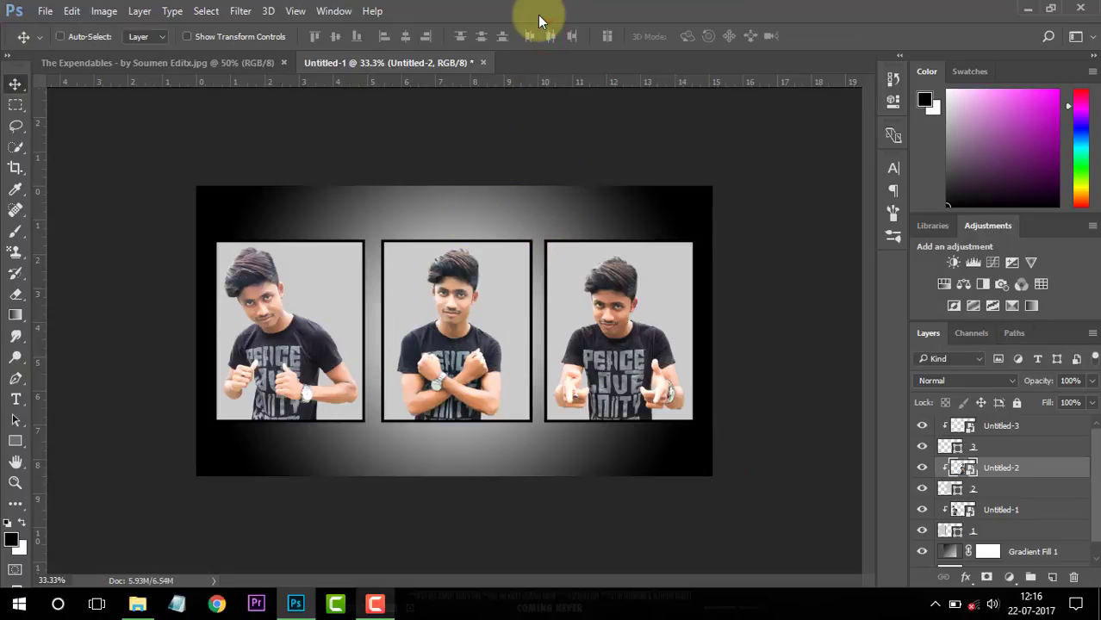
key("ctrl+plus")
key("ctrl+minus")
Group each photo layer with its frame layer into three groups.
left_click(994, 489, "shift")
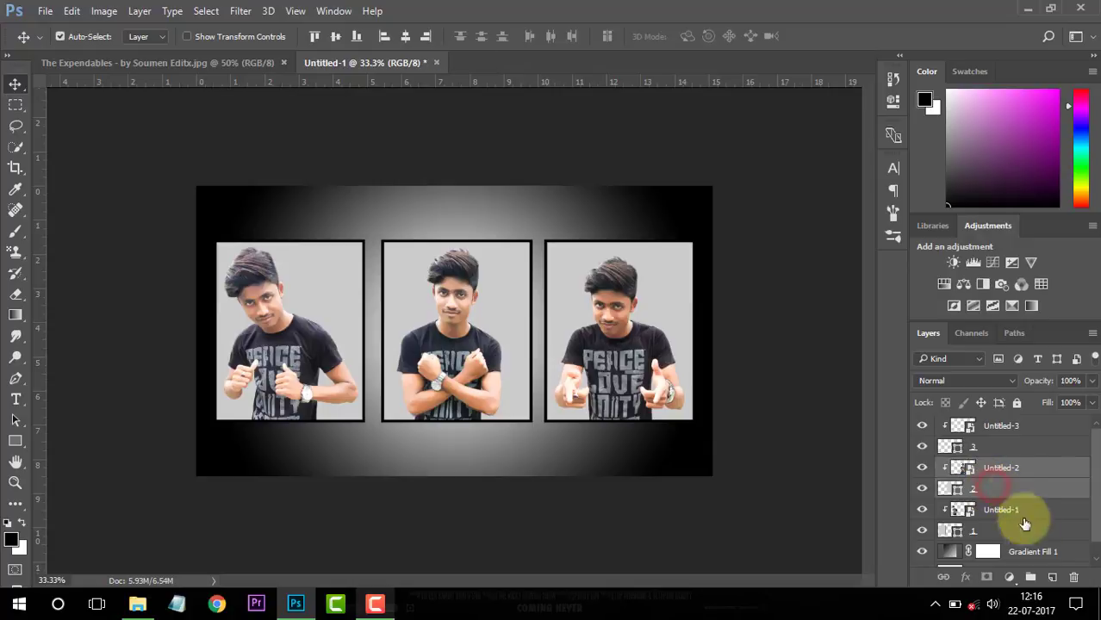
left_click(1030, 578)
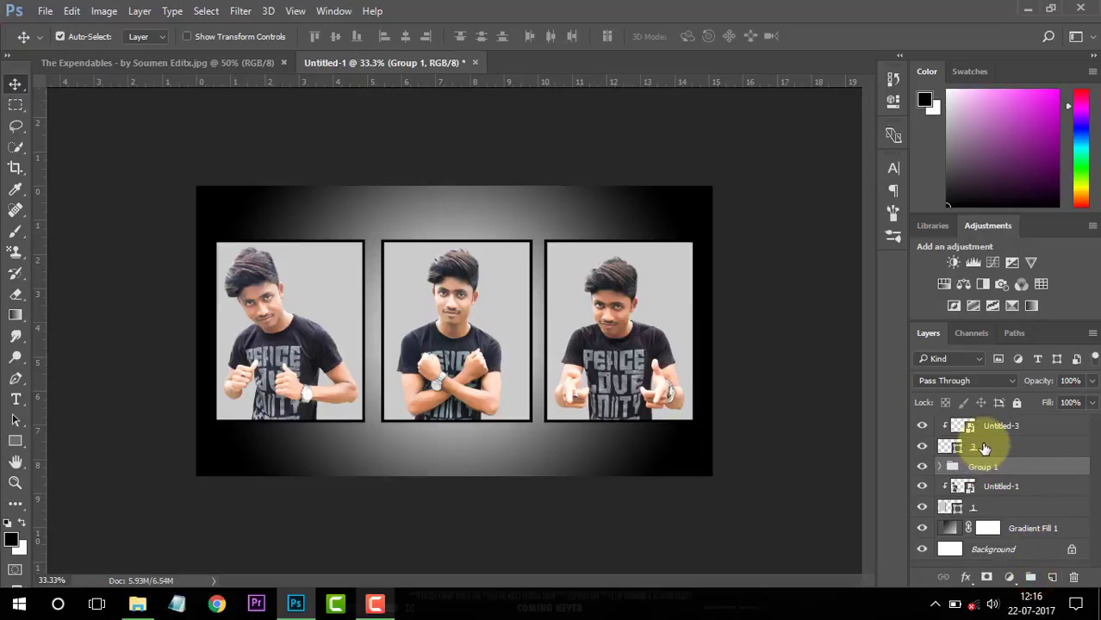
left_click(991, 492)
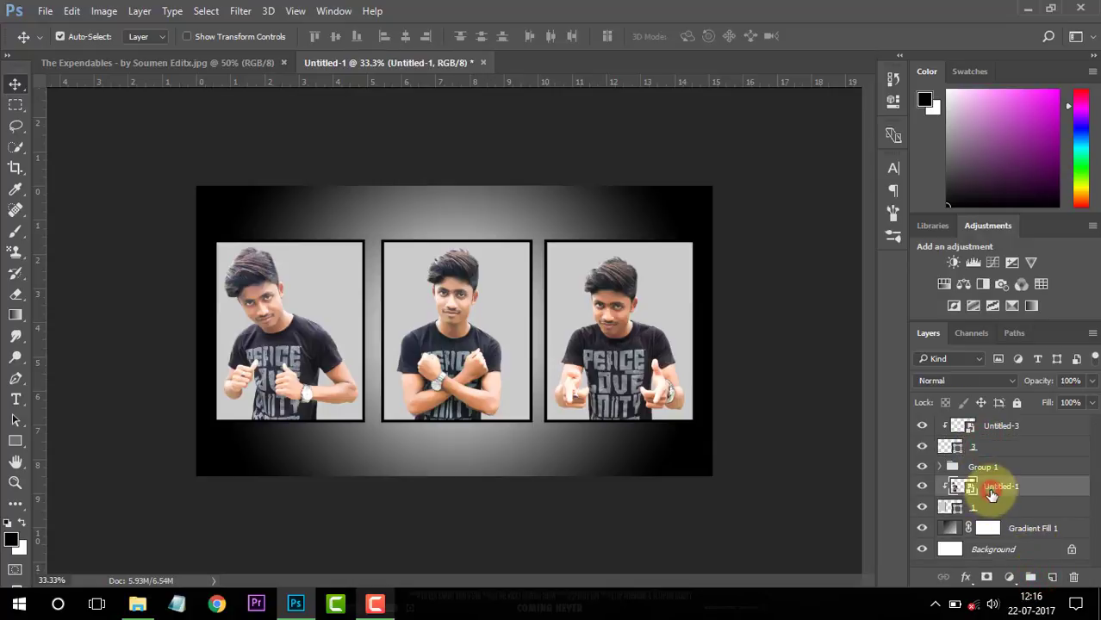
left_click(997, 510, "shift")
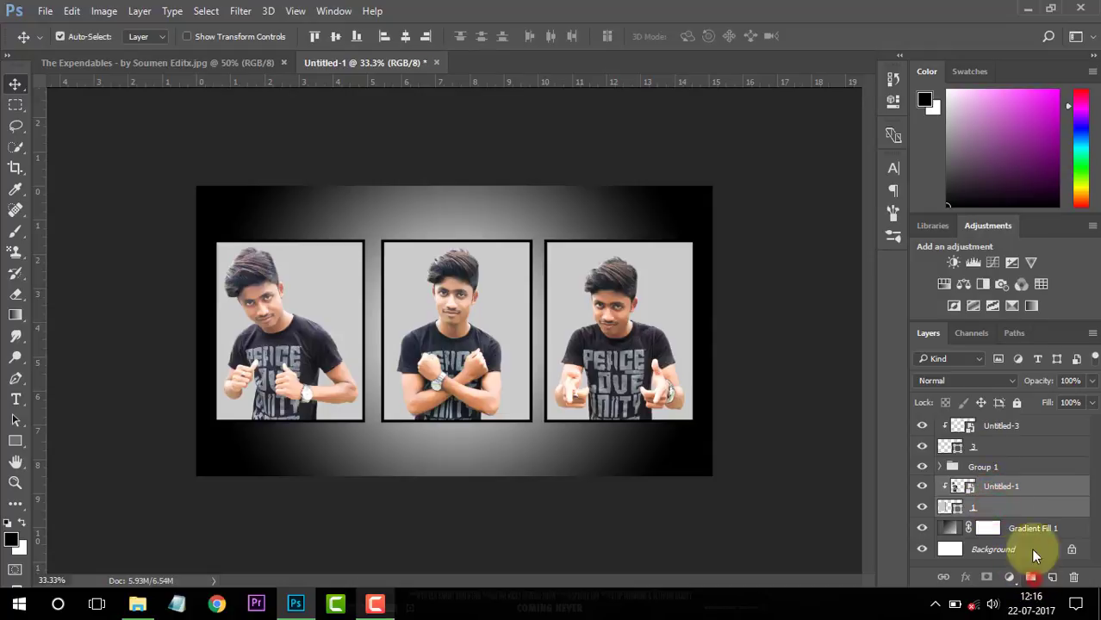
left_click(1030, 577)
left_click(999, 428)
left_click(993, 446, "shift")
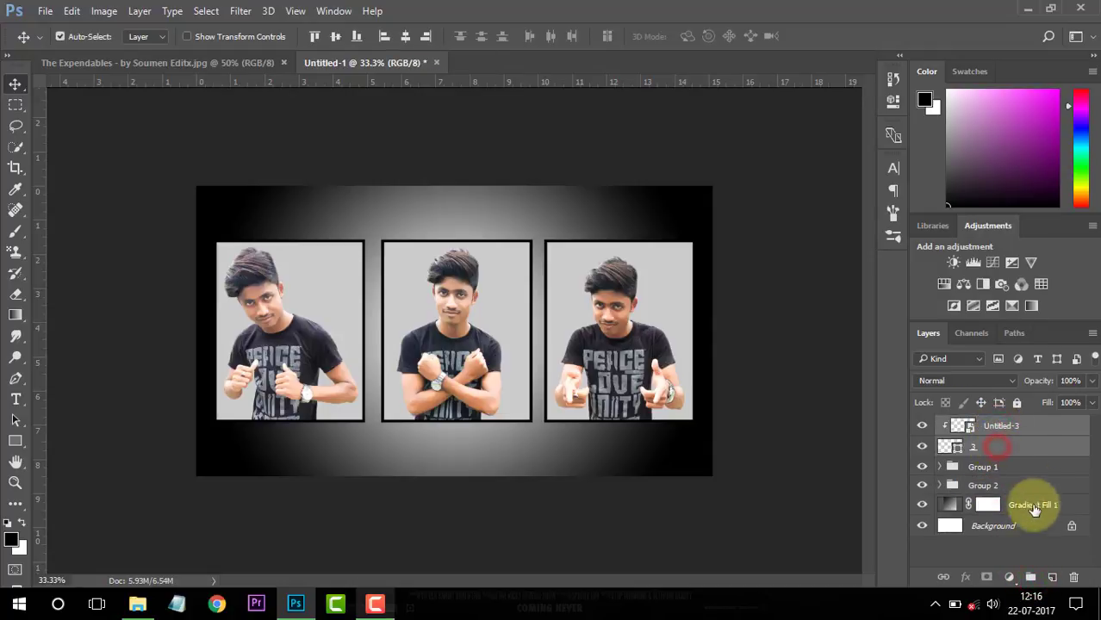
left_click(1032, 577)
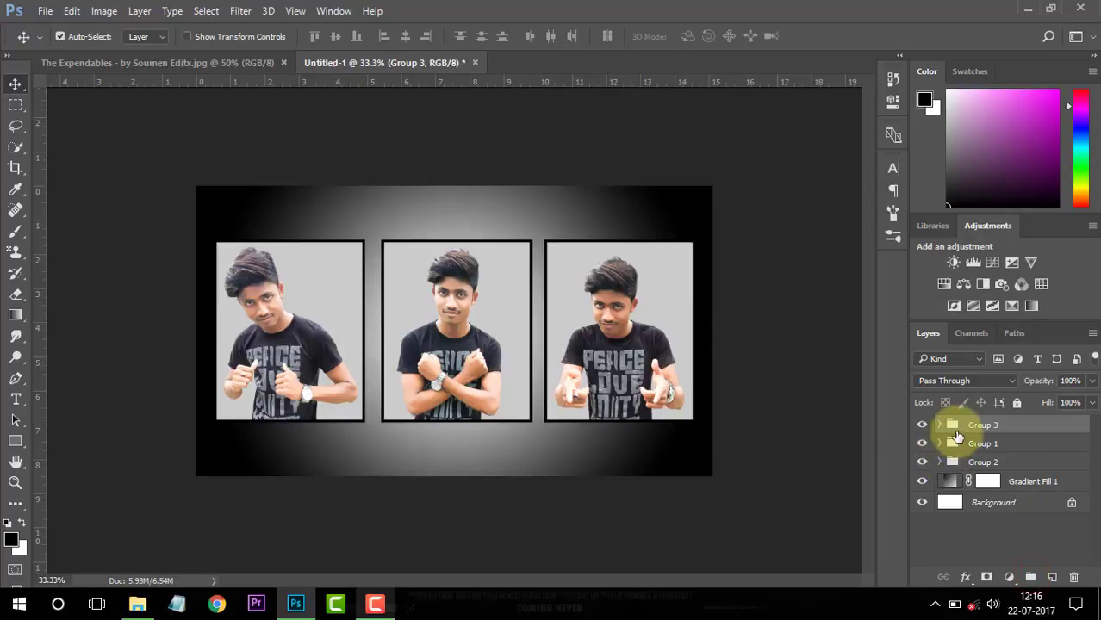
Combine the three groups into Group 4 and duplicate it as Group 4 copy.
left_click(1007, 442, "shift")
left_click(1003, 462, "shift")
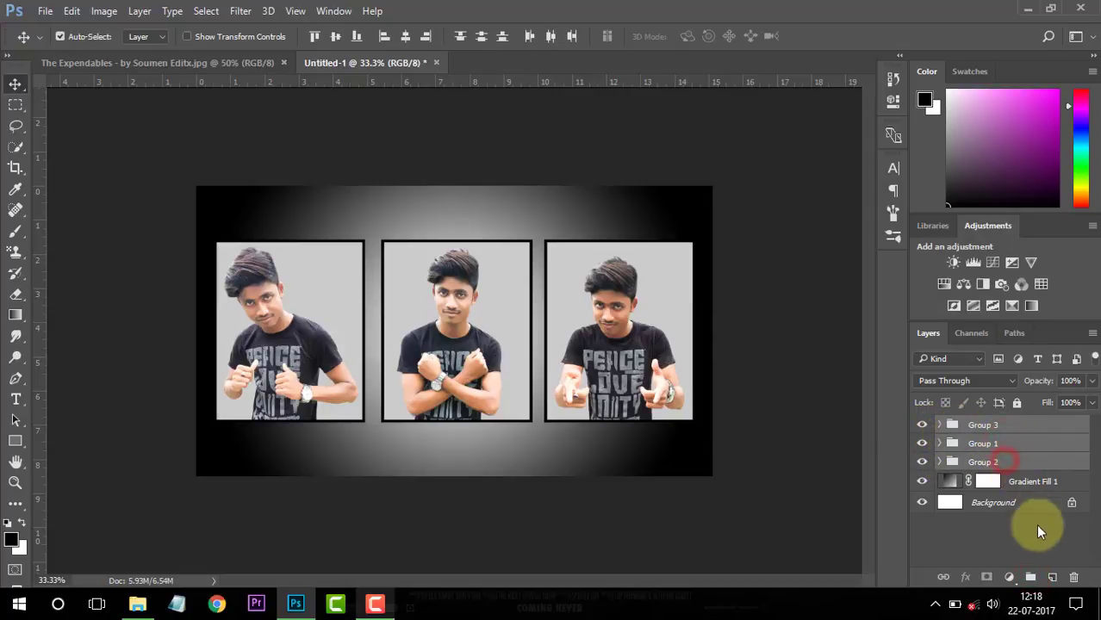
left_click(1032, 577)
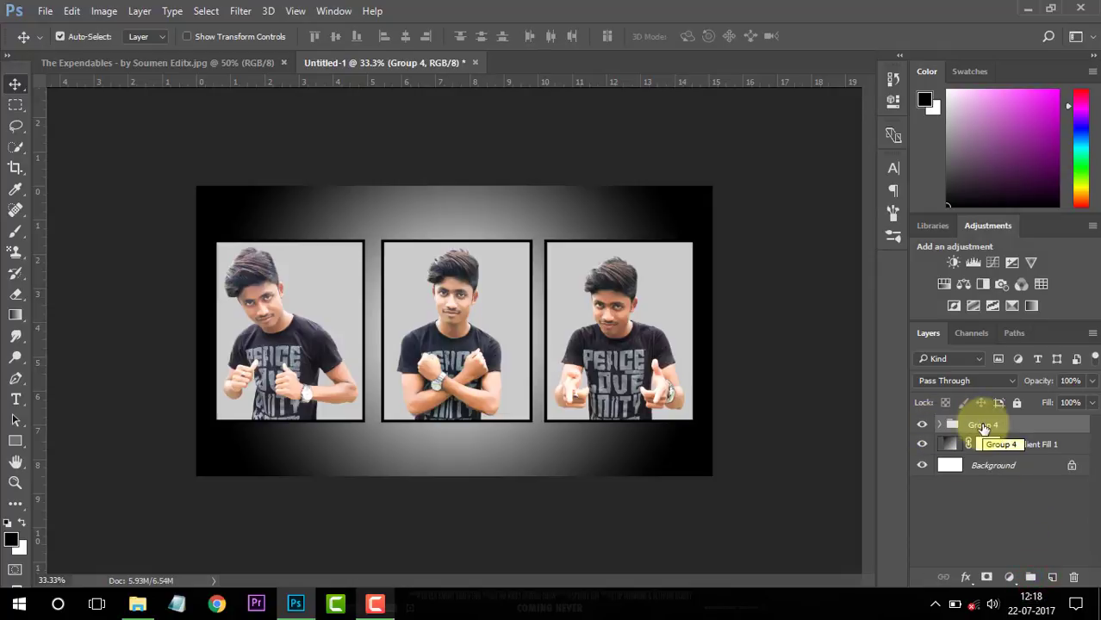
left_click_drag(983, 427, 1052, 577)
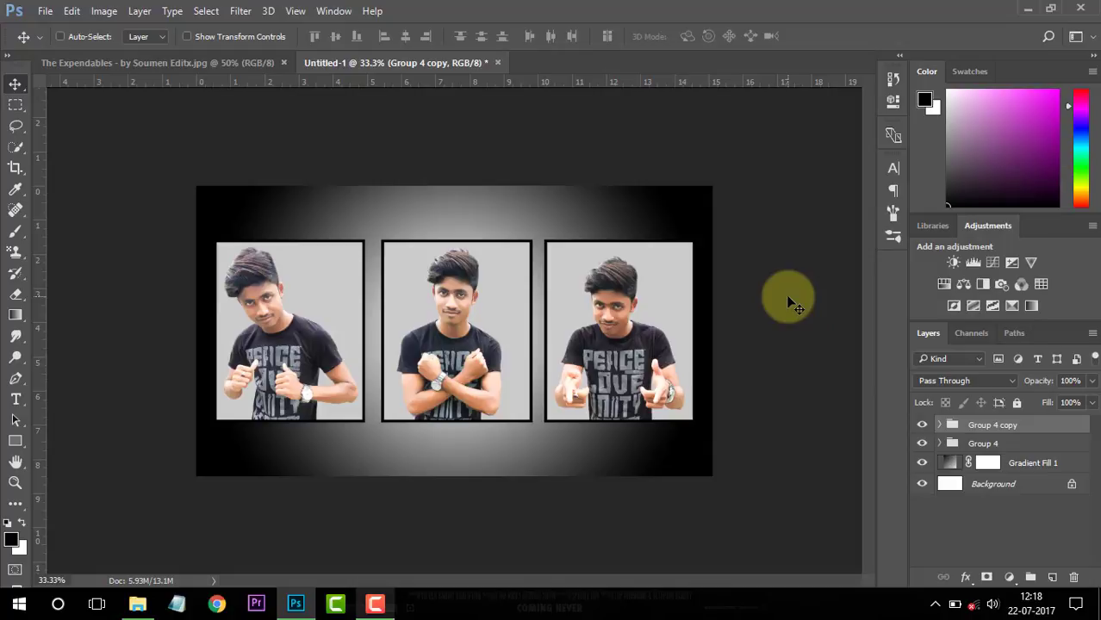
Flip Group 4 copy vertically and move it below the framed photos.
key("ctrl+t")
right_click(620, 361)
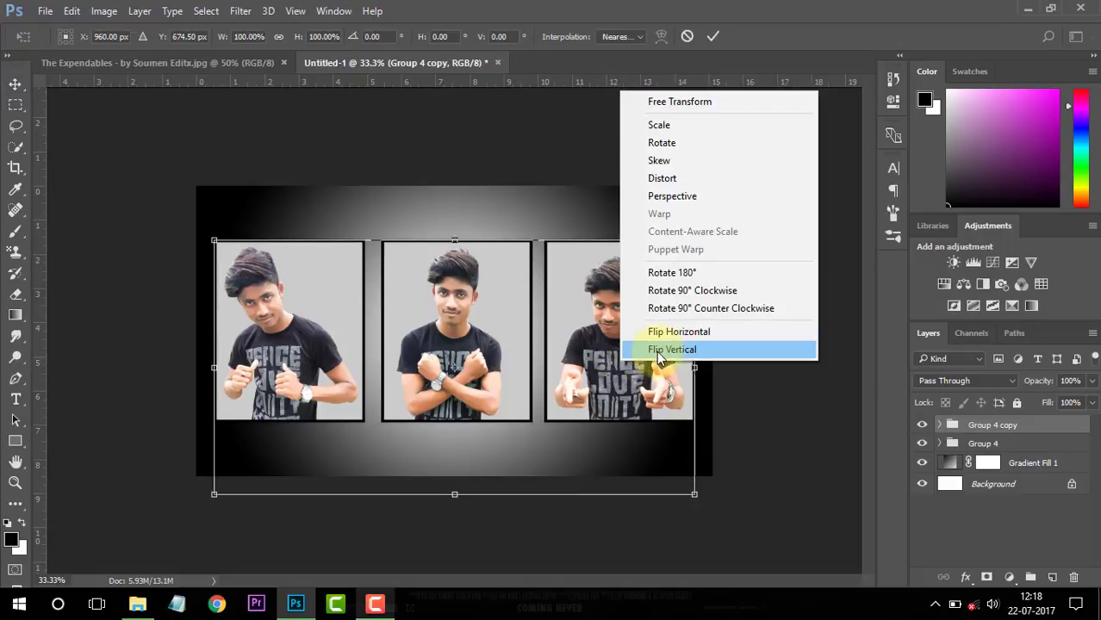
left_click(660, 351)
mouse_move(631, 384)
left_mouse_down()
mouse_move(633, 499)
mouse_move(622, 501)
mouse_move(631, 504)
left_mouse_up()
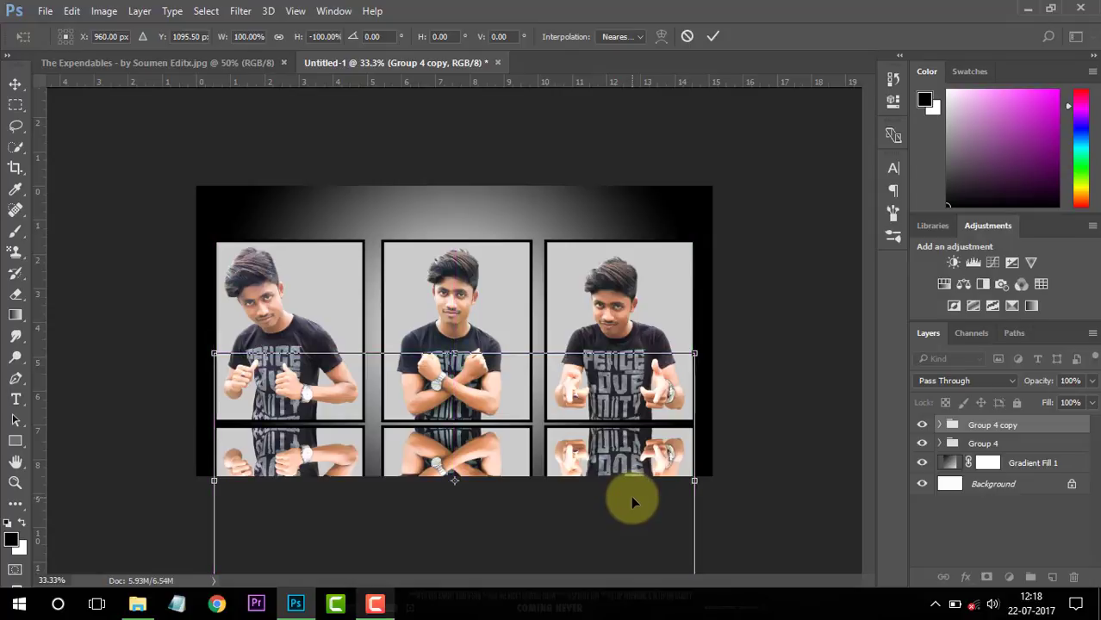
key("ctrl+minus")
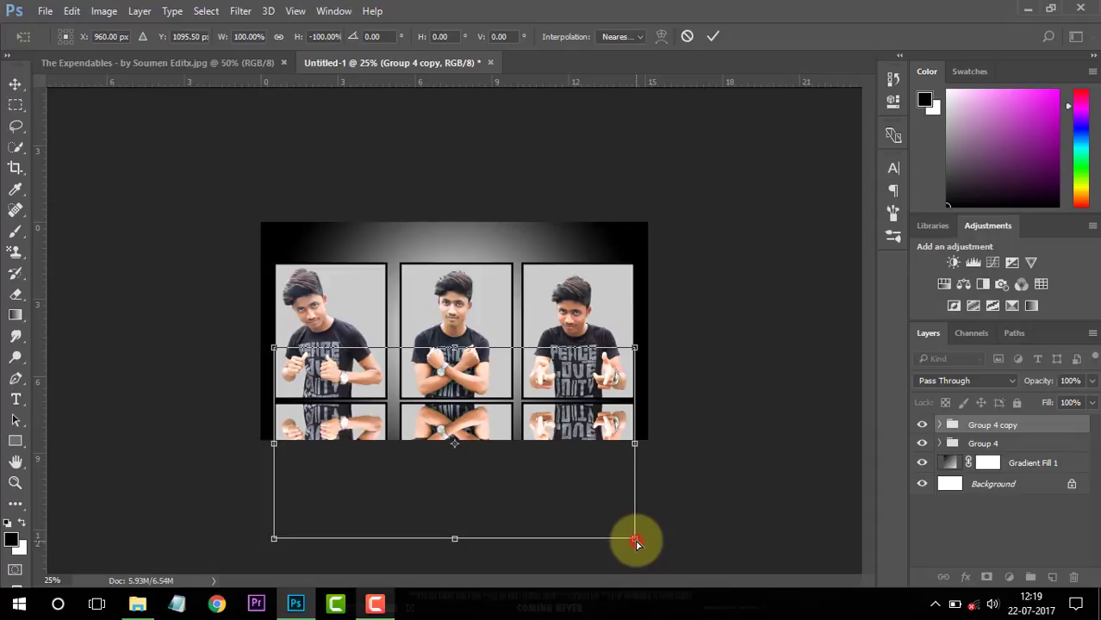
Distort the flipped copy's corners into a widening perspective reflection and apply it.
left_click_drag(635, 543, 706, 575)
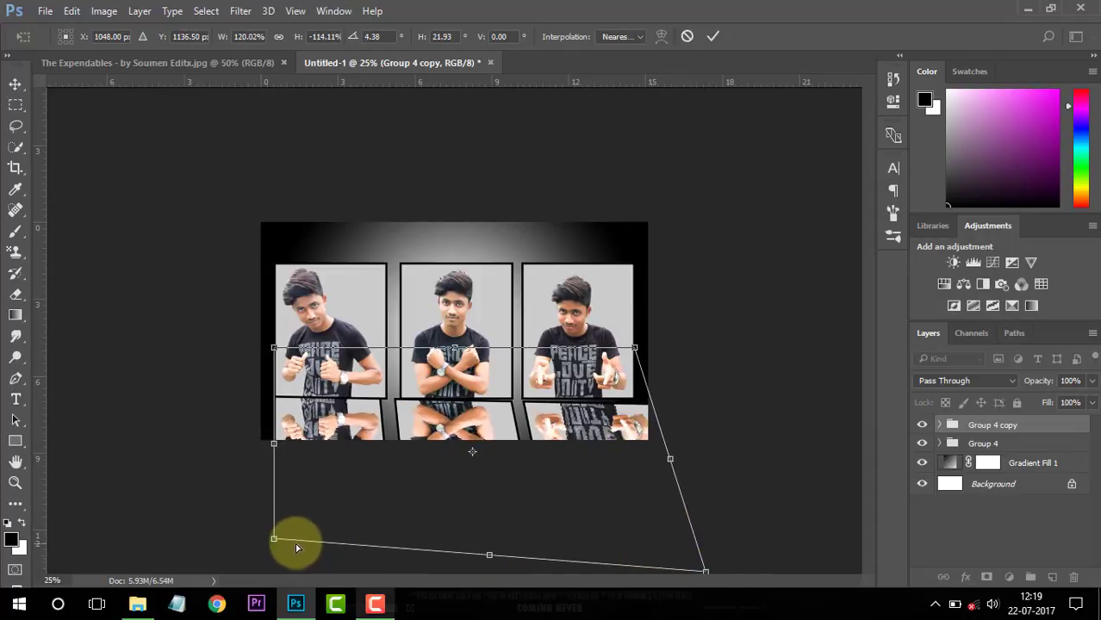
left_click_drag(274, 539, 224, 578)
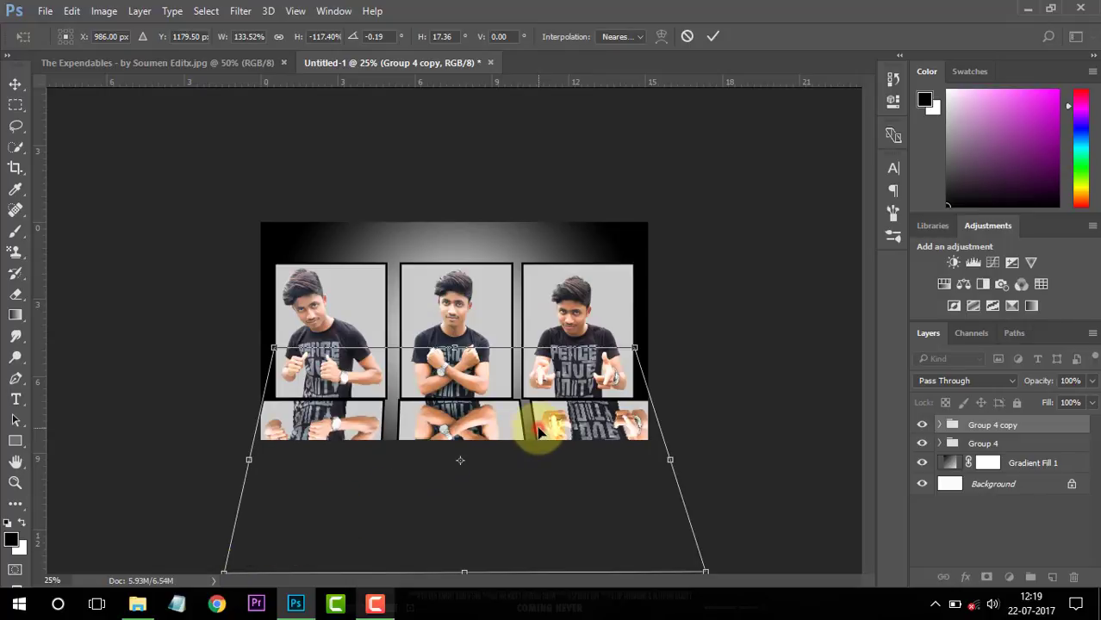
left_click(634, 349)
left_click_drag(633, 349, 615, 353)
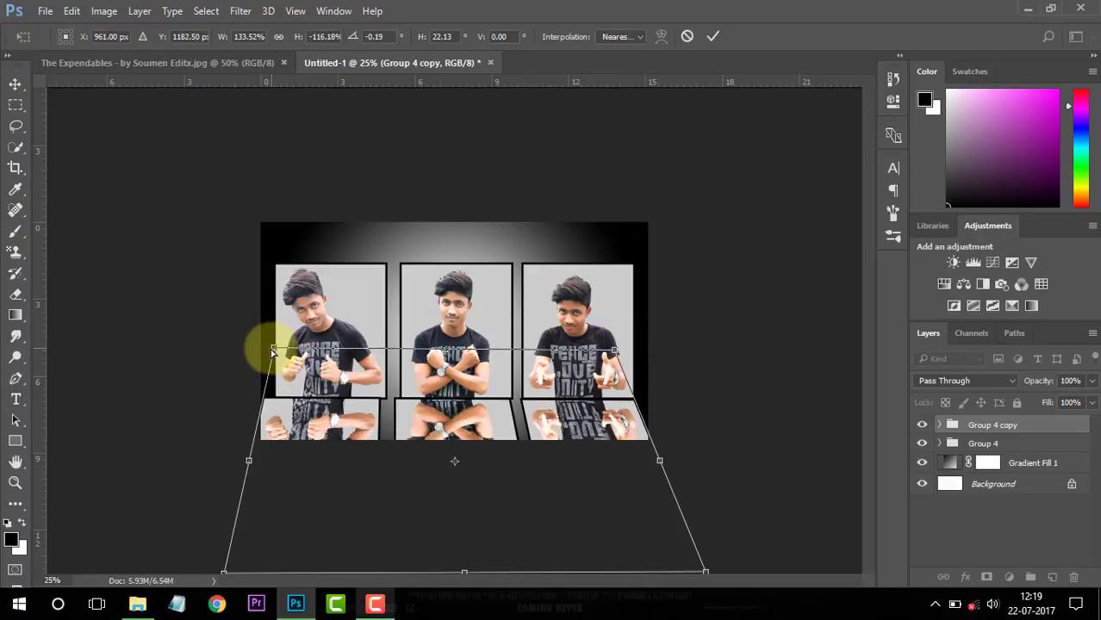
left_click(272, 348)
left_click_drag(272, 347, 288, 353)
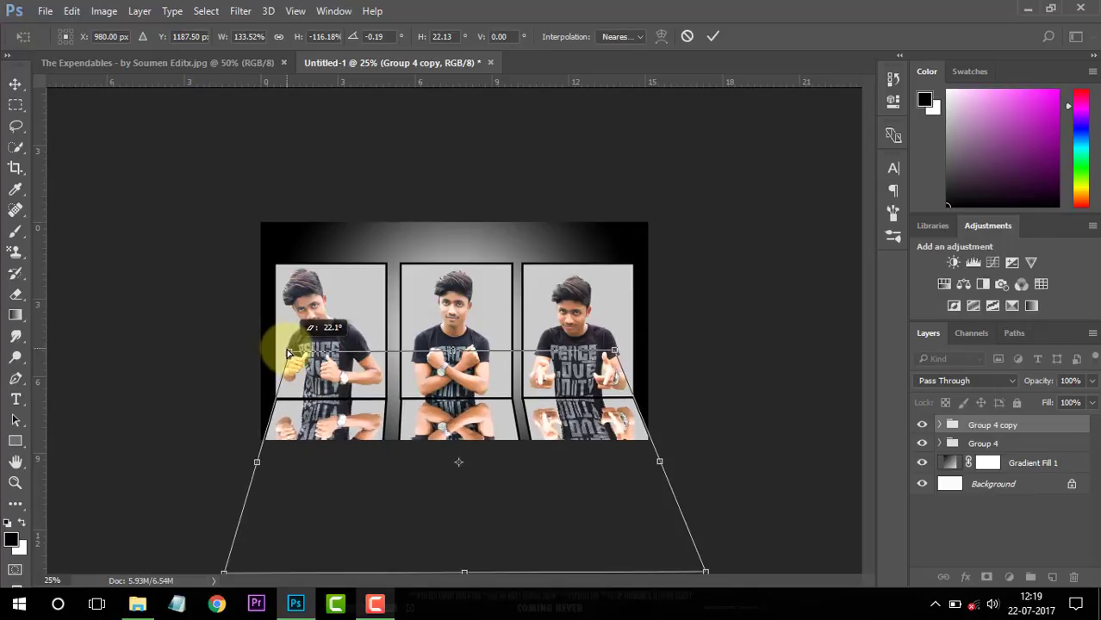
left_click_drag(288, 354, 290, 357)
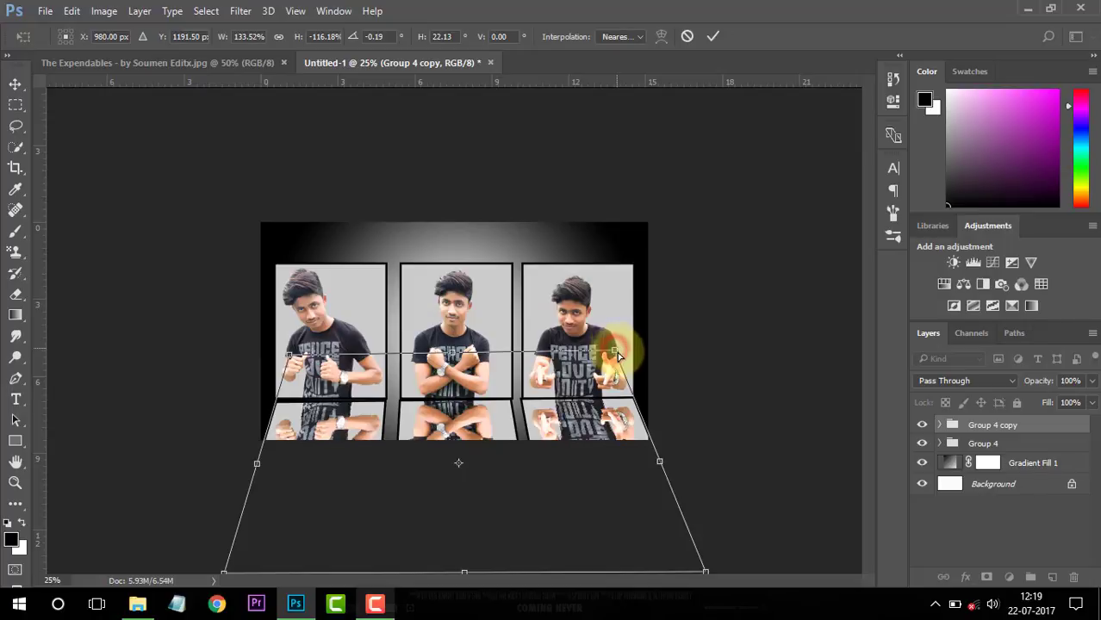
left_click_drag(614, 352, 614, 356)
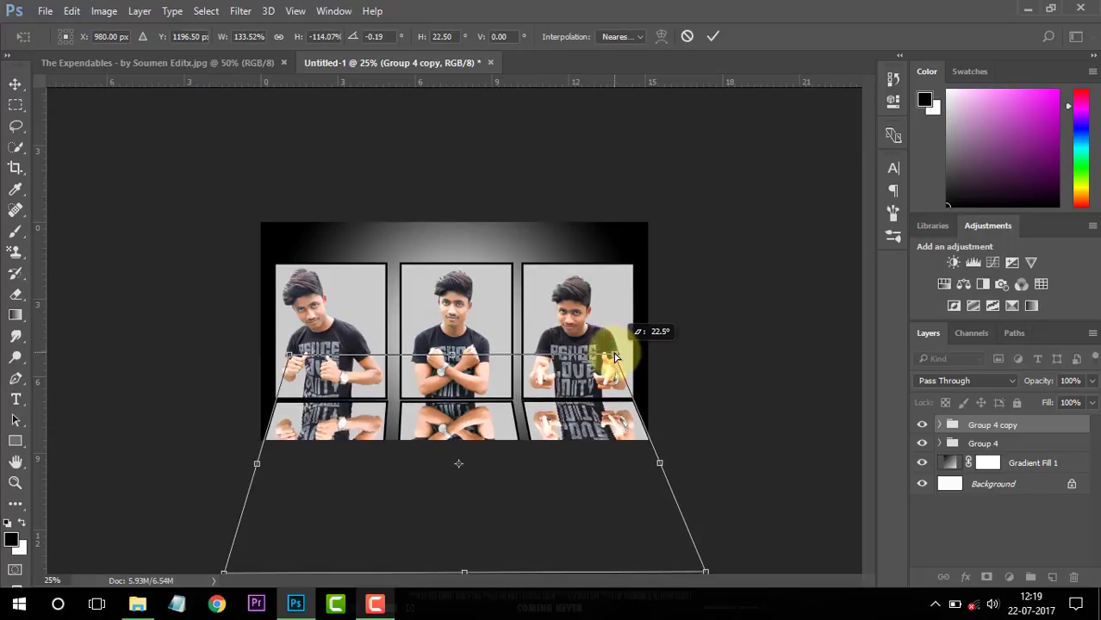
left_click_drag(615, 356, 612, 355)
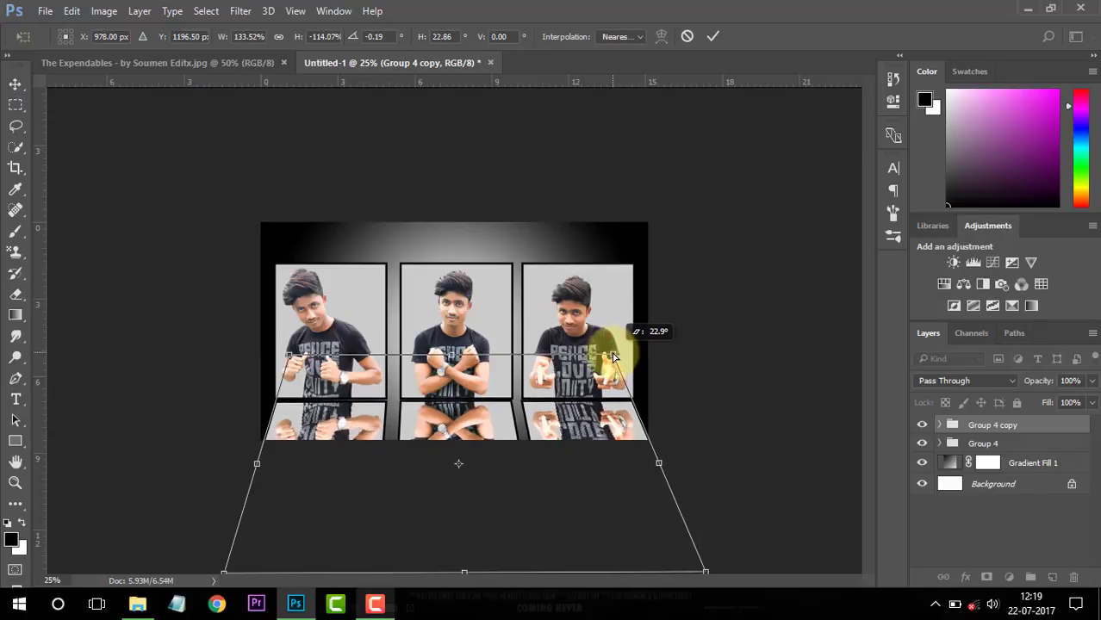
key("ctrl+plus")
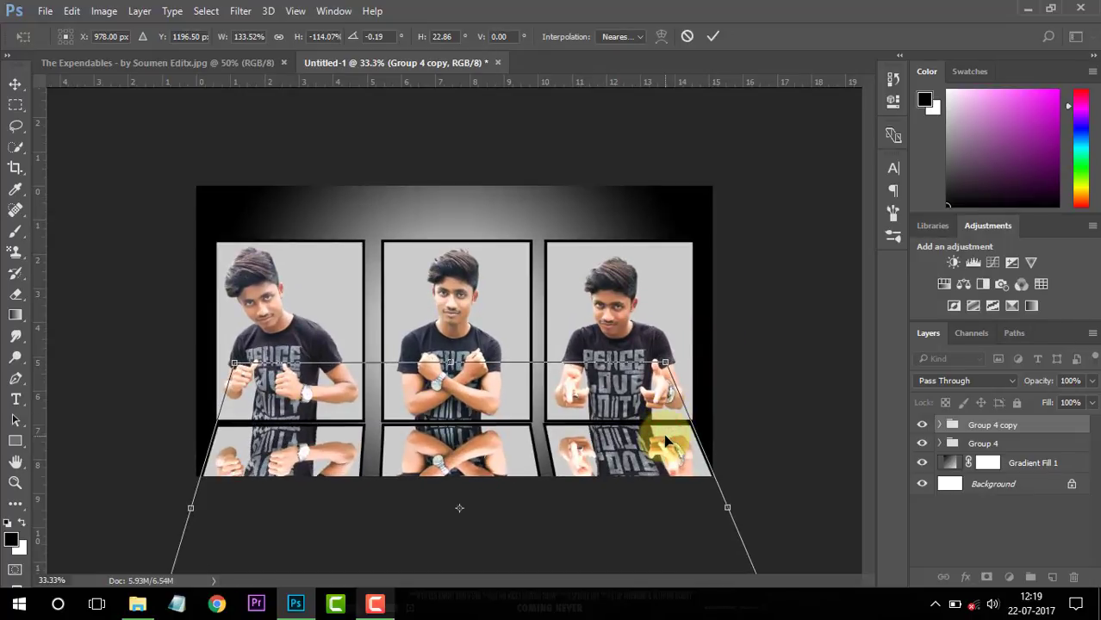
left_click_drag(666, 437, 664, 444)
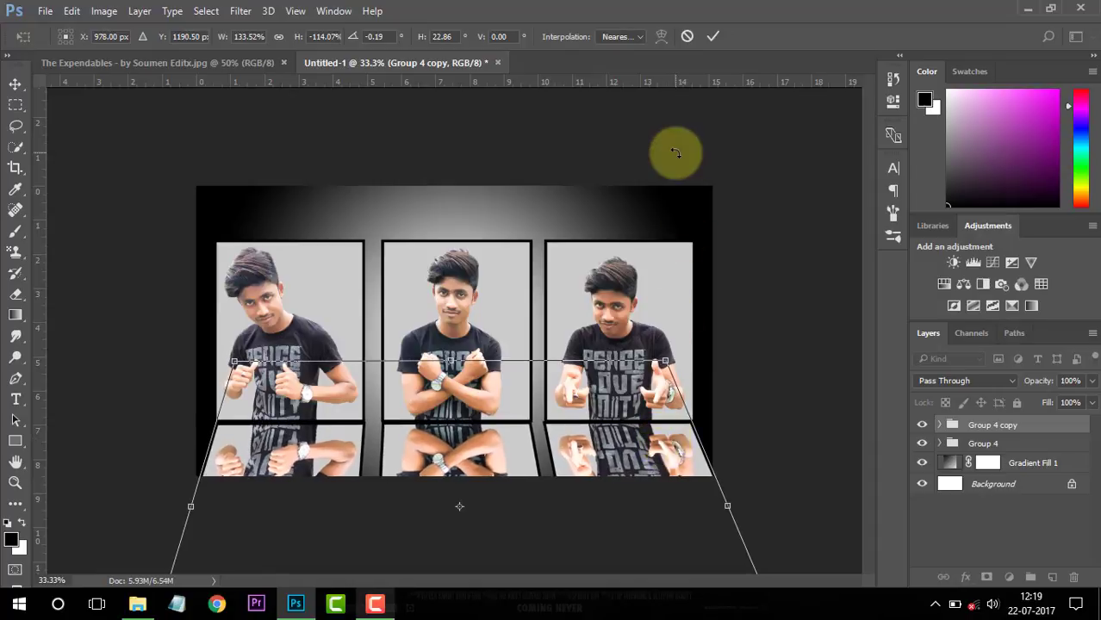
left_click(711, 36)
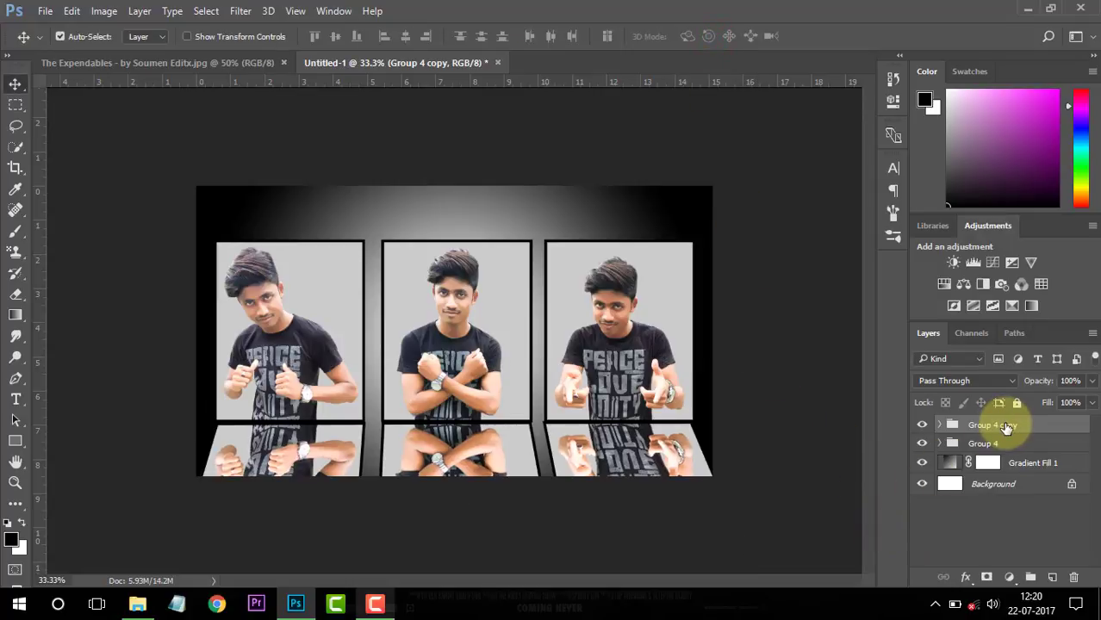
Set Group 4 copy's blend mode to Overlay.
left_click(980, 380)
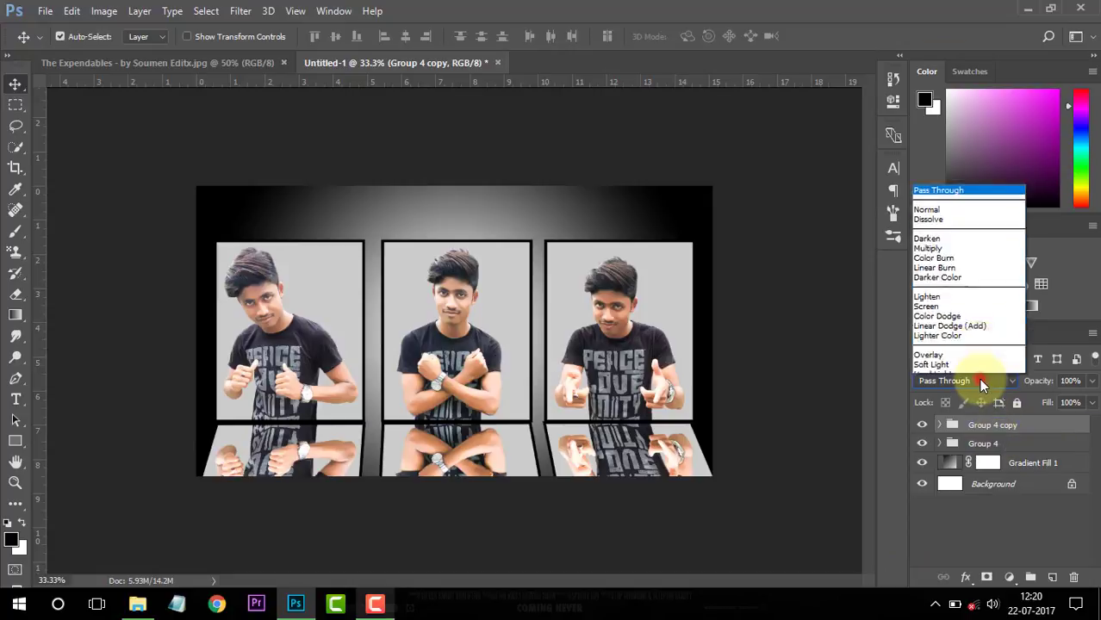
left_click(939, 213)
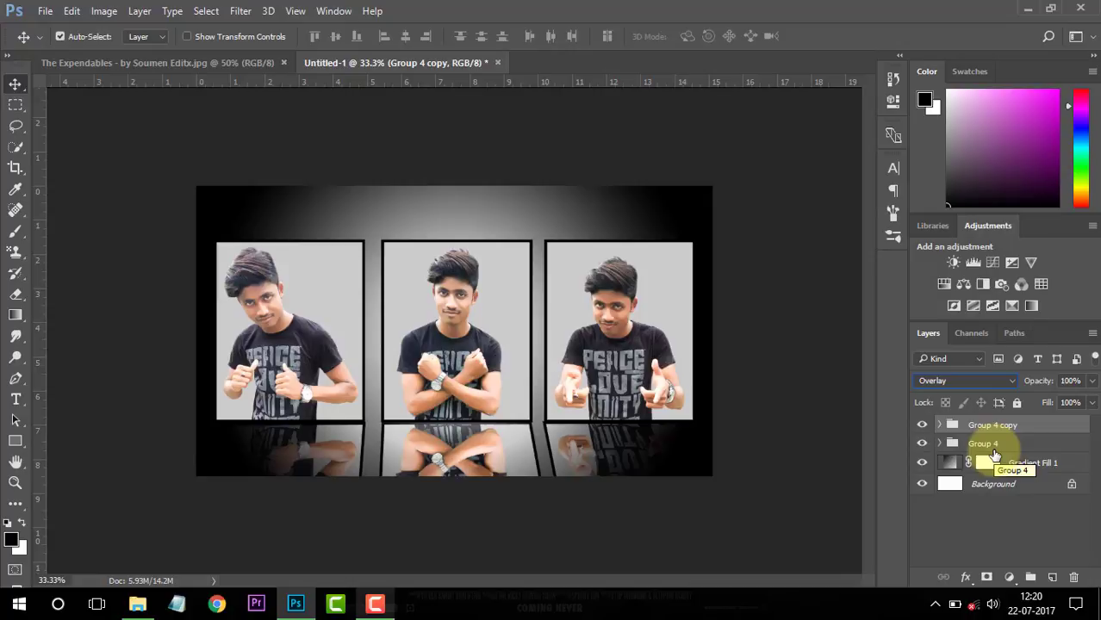
left_click(1019, 470)
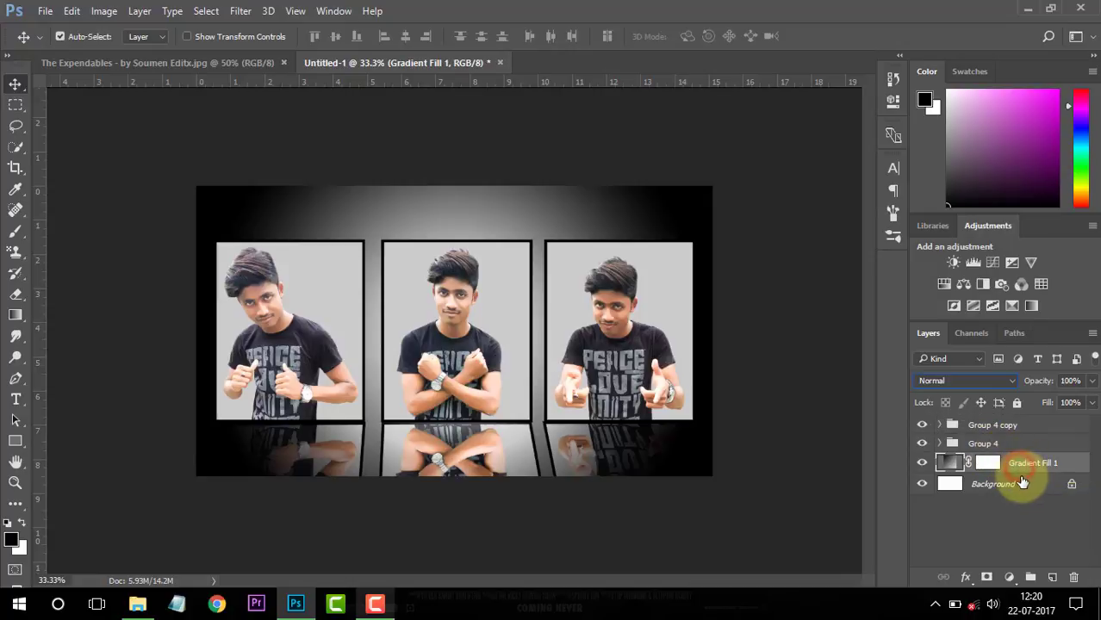
Above the Group 4 copy group, add a new layer and draw a rectangle covering the whole canvas.
left_click(1015, 425)
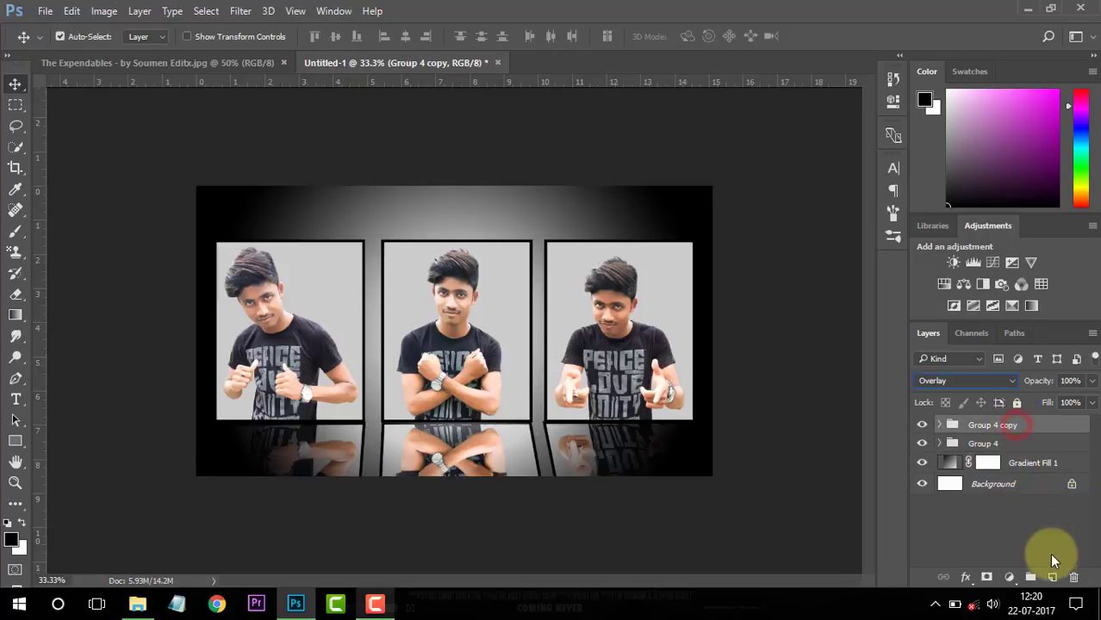
left_click(1051, 578)
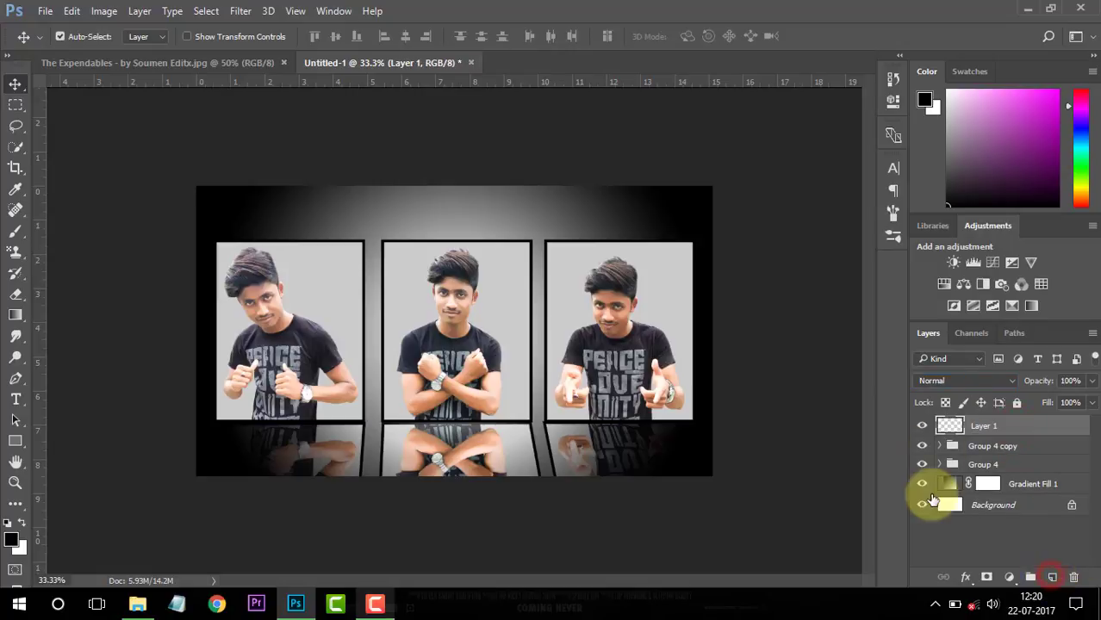
left_click(15, 442)
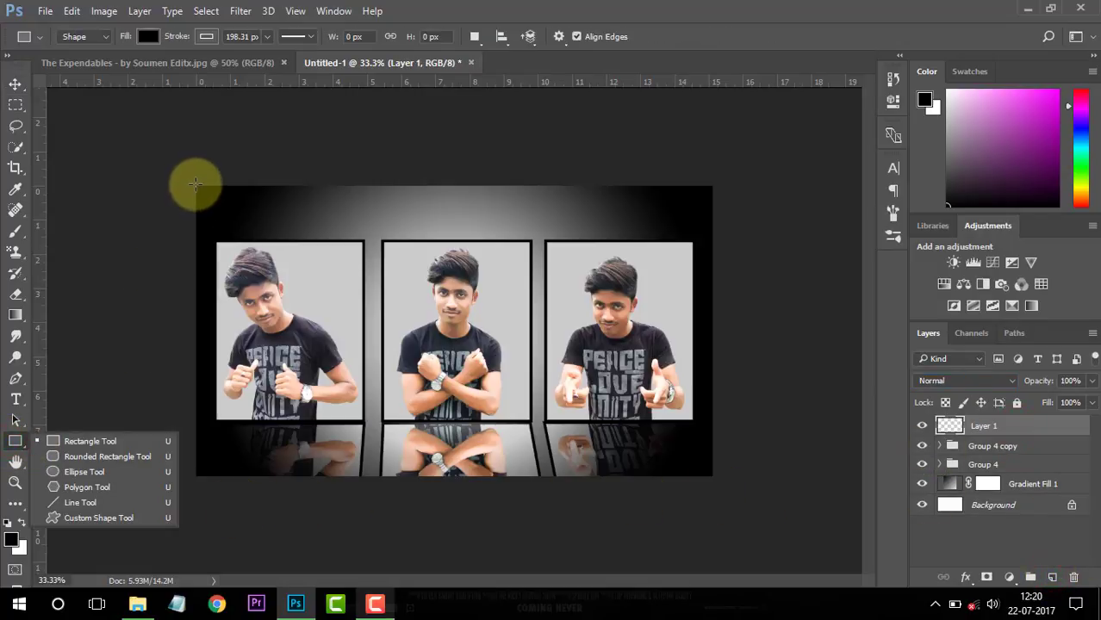
left_click_drag(195, 185, 710, 475)
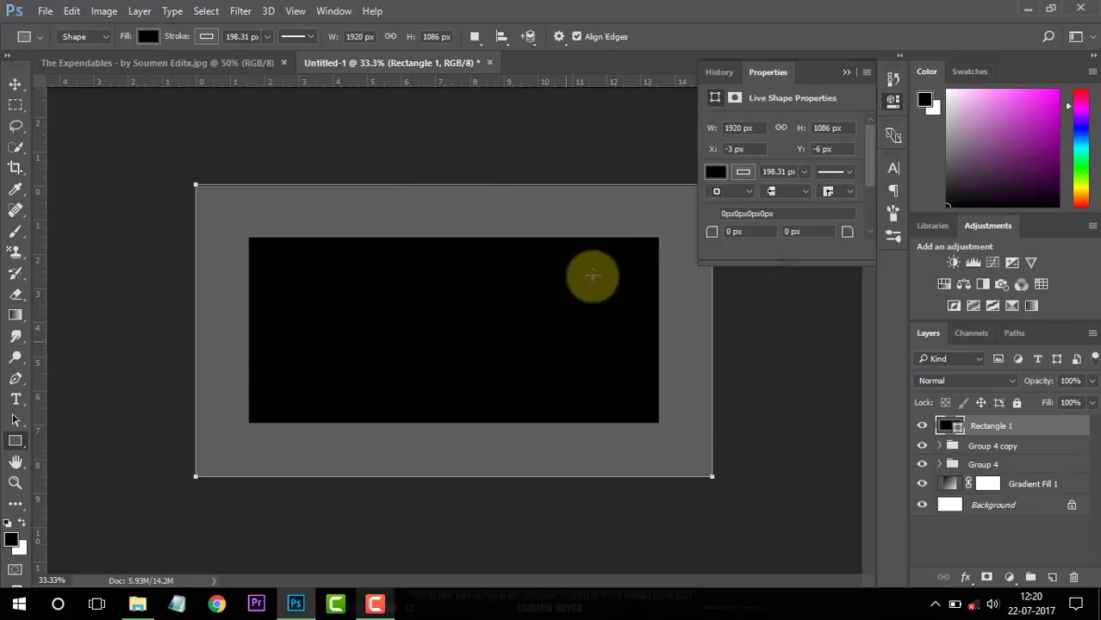
Give the rectangle no fill and a white 17.36 px stroke, keeping Rectangle 1 selected.
left_click(718, 174)
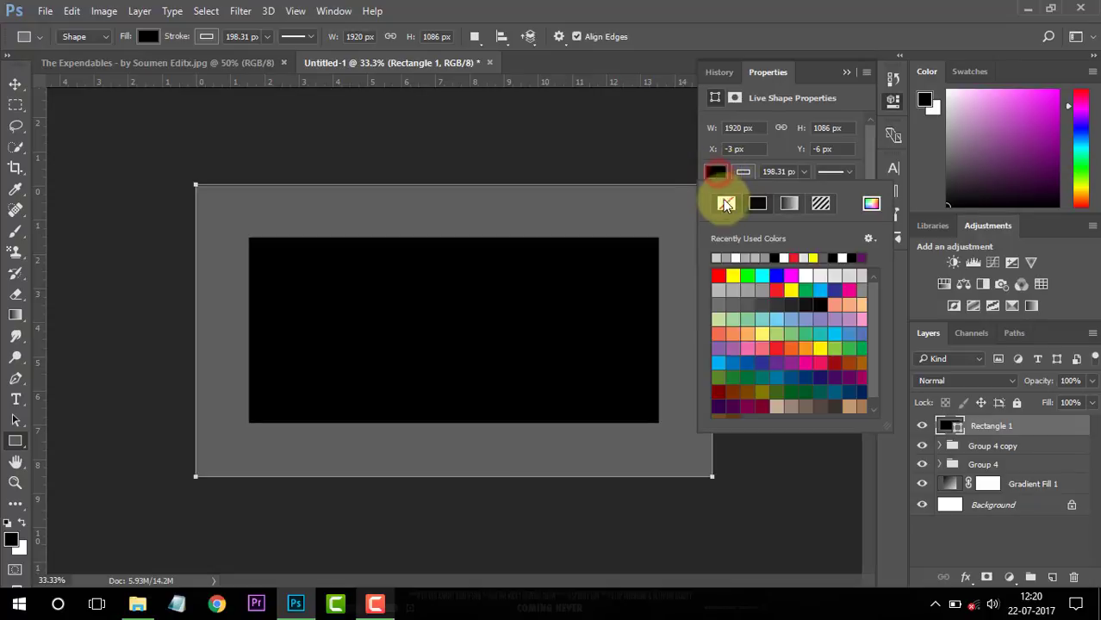
left_click(725, 201)
left_click(743, 173)
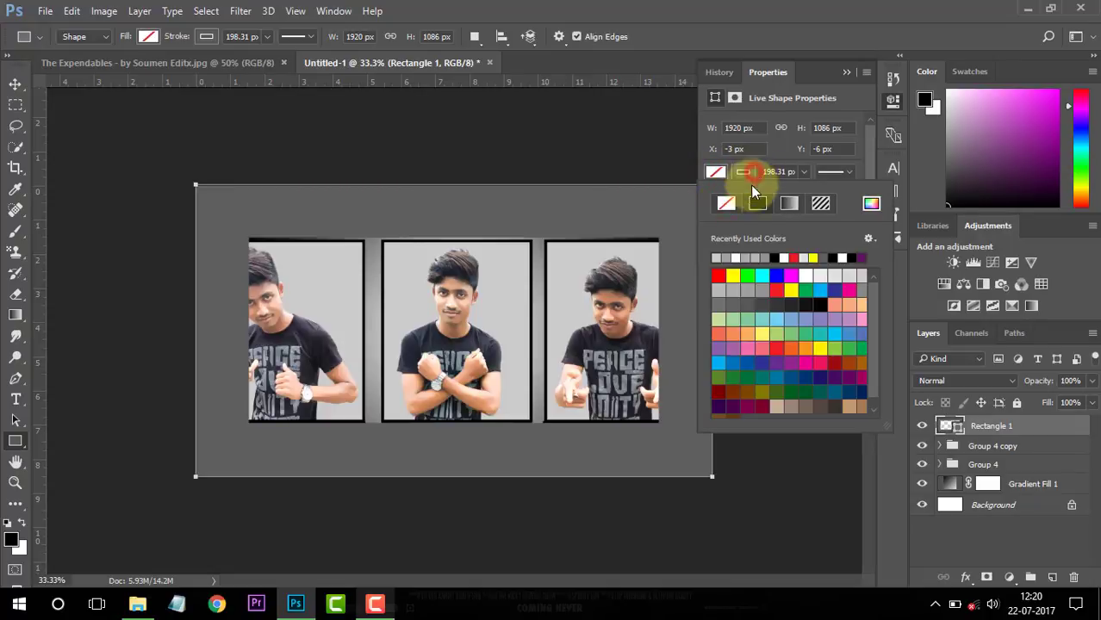
left_click(742, 257)
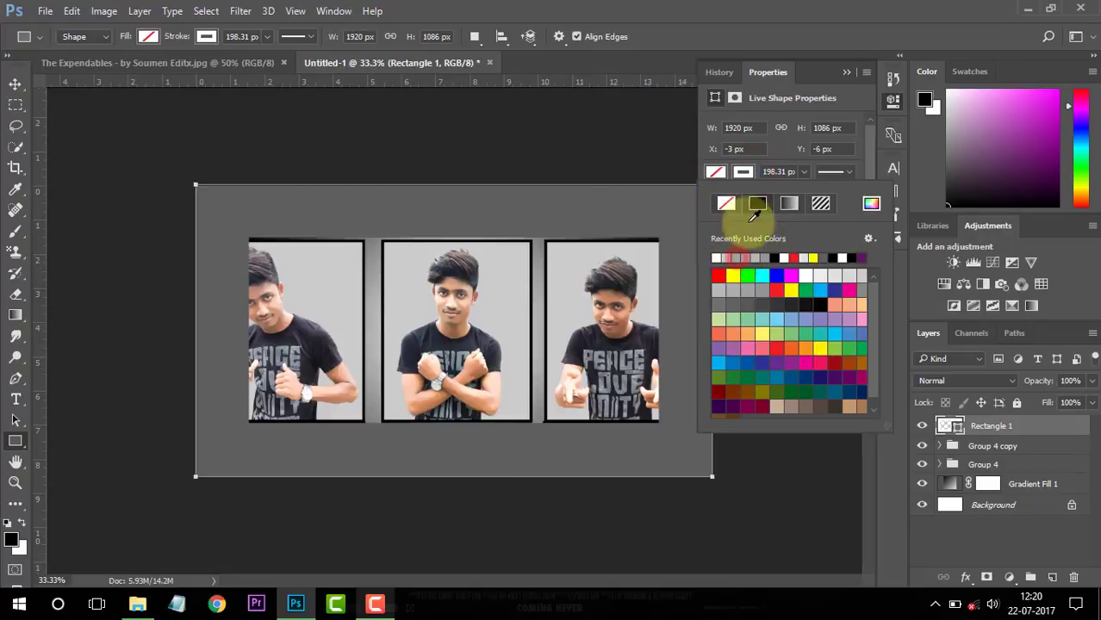
left_click(799, 174)
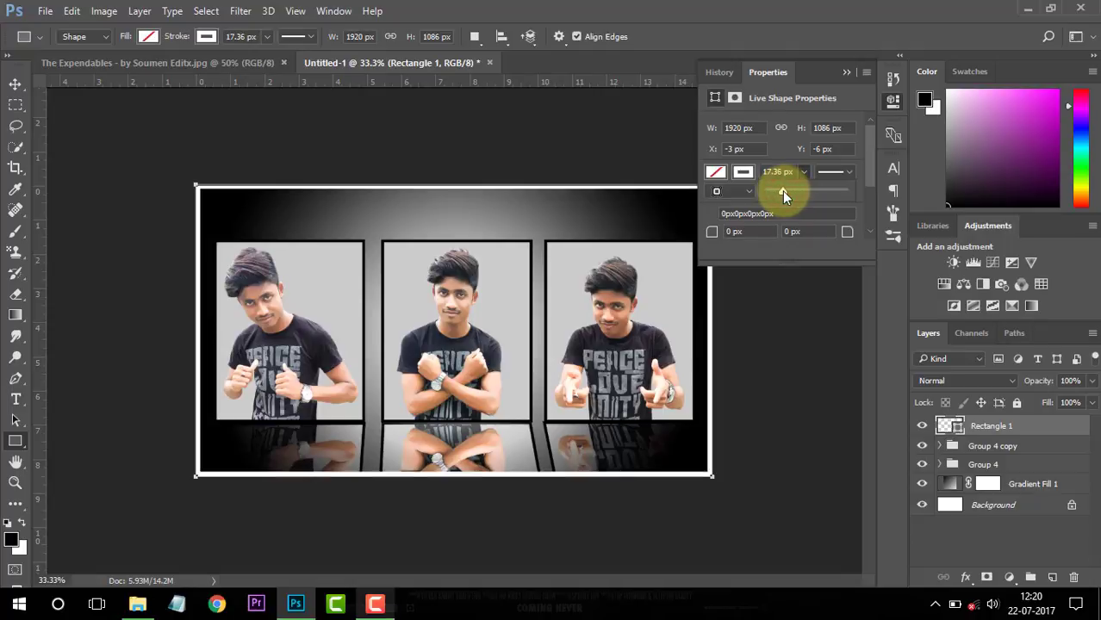
left_click(846, 72)
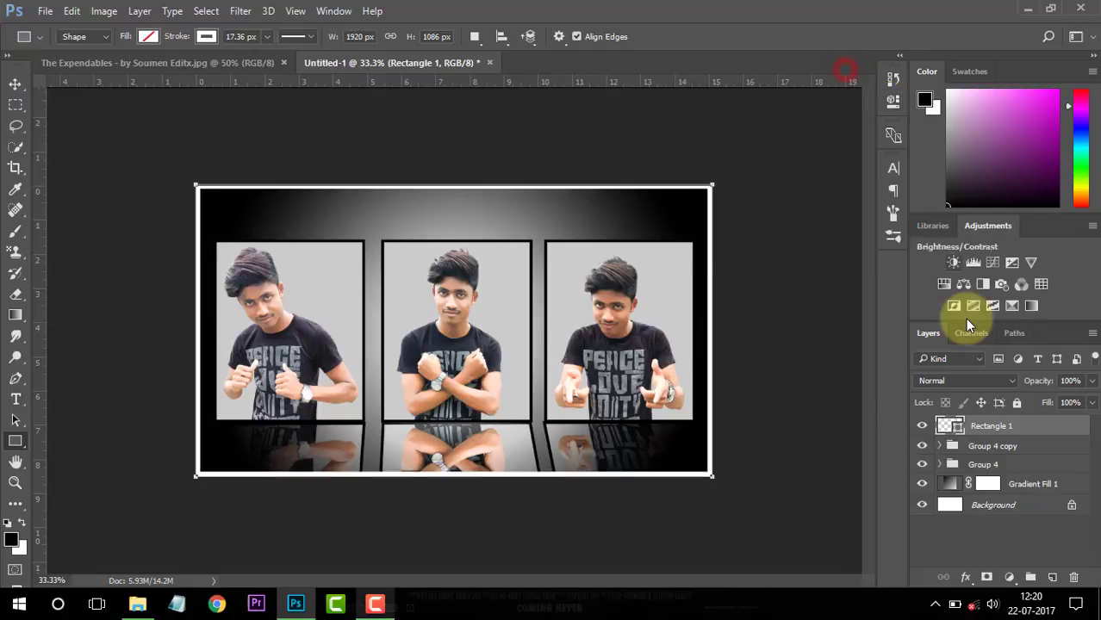
left_click(1006, 451)
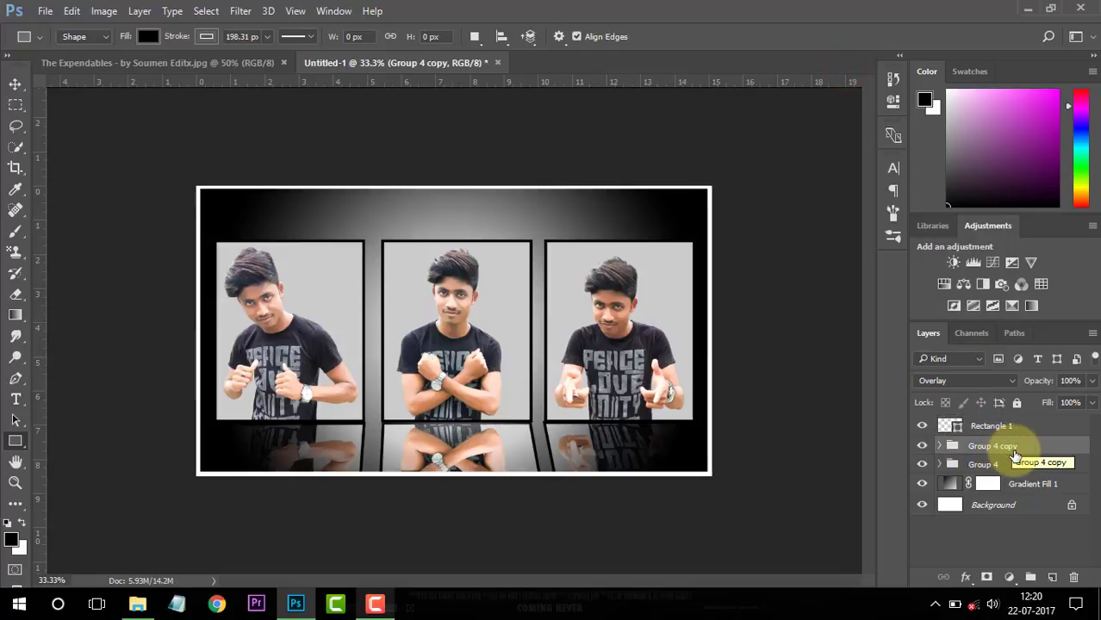
left_click(991, 425)
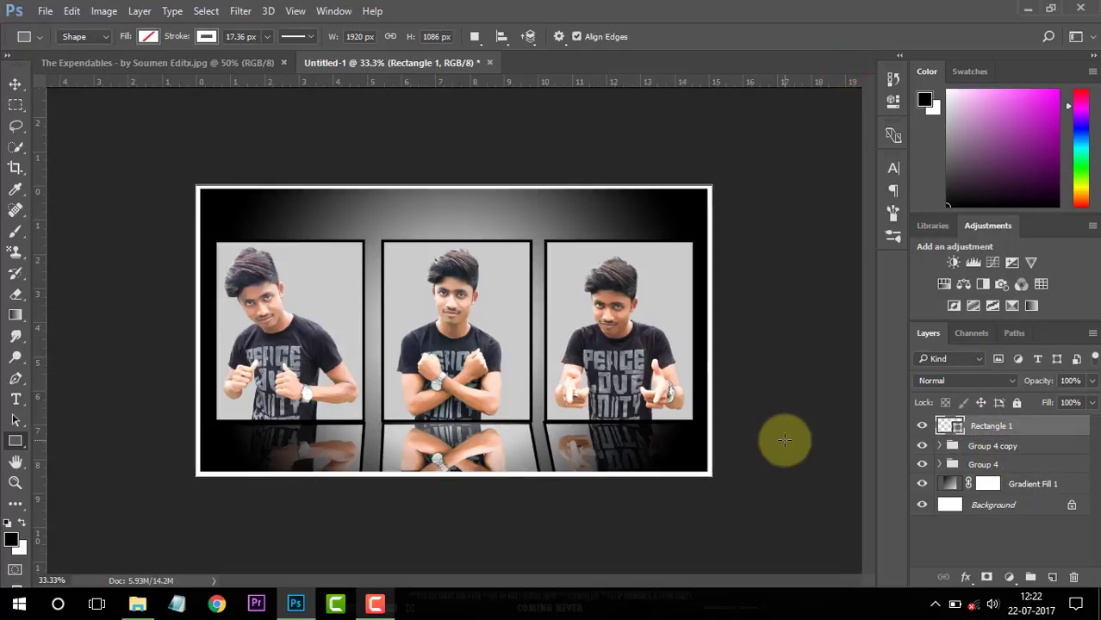
left_click(16, 399)
left_click(102, 400)
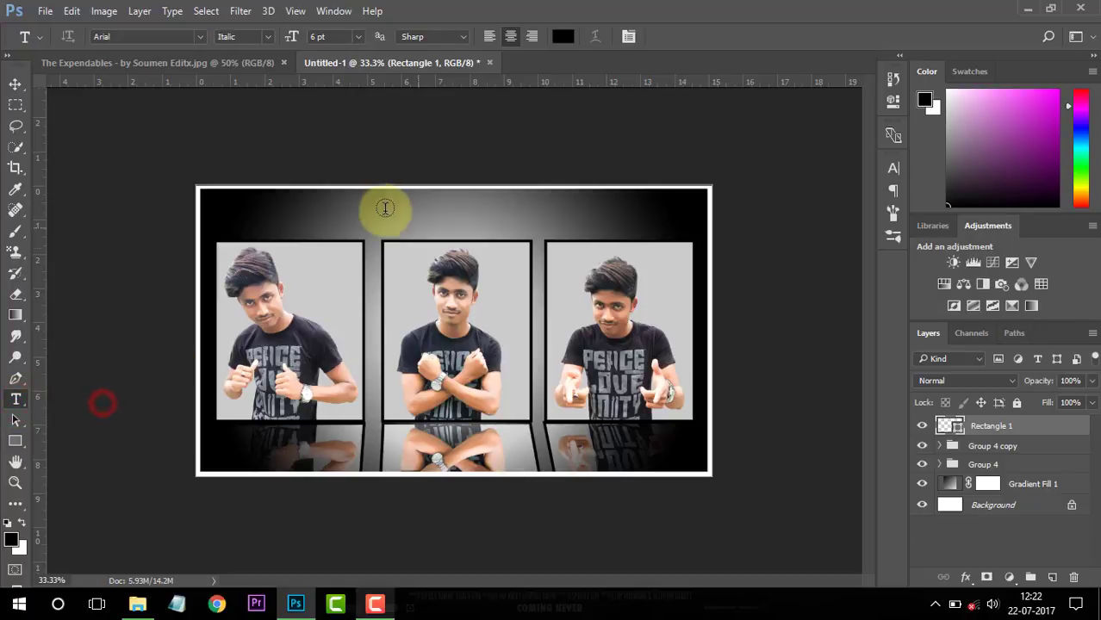
left_click(1052, 577)
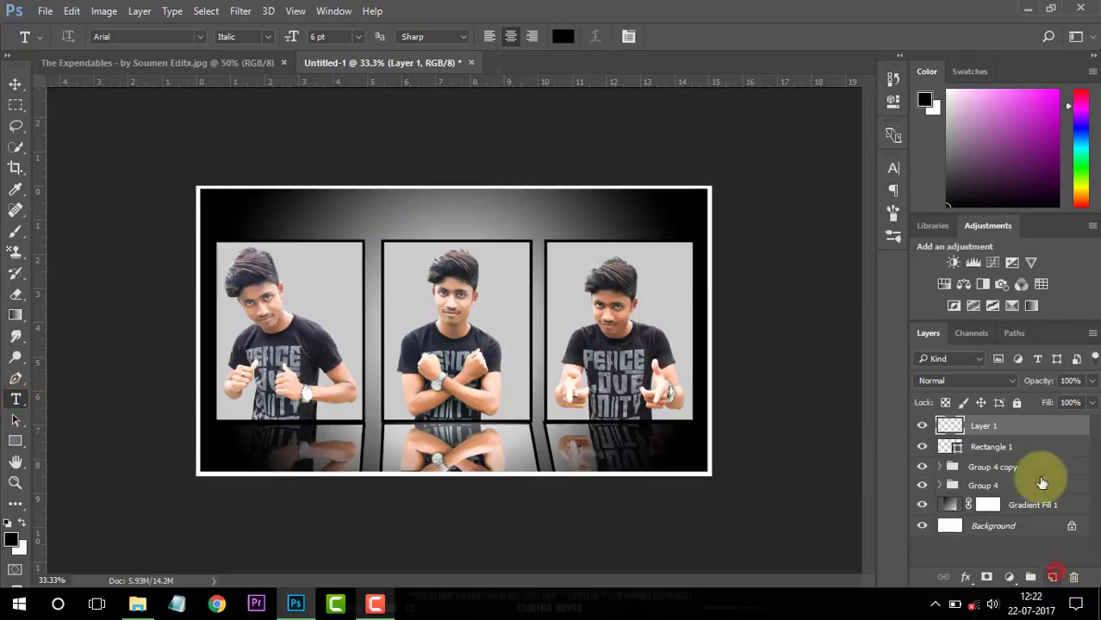
left_click(358, 211)
type("www.so")
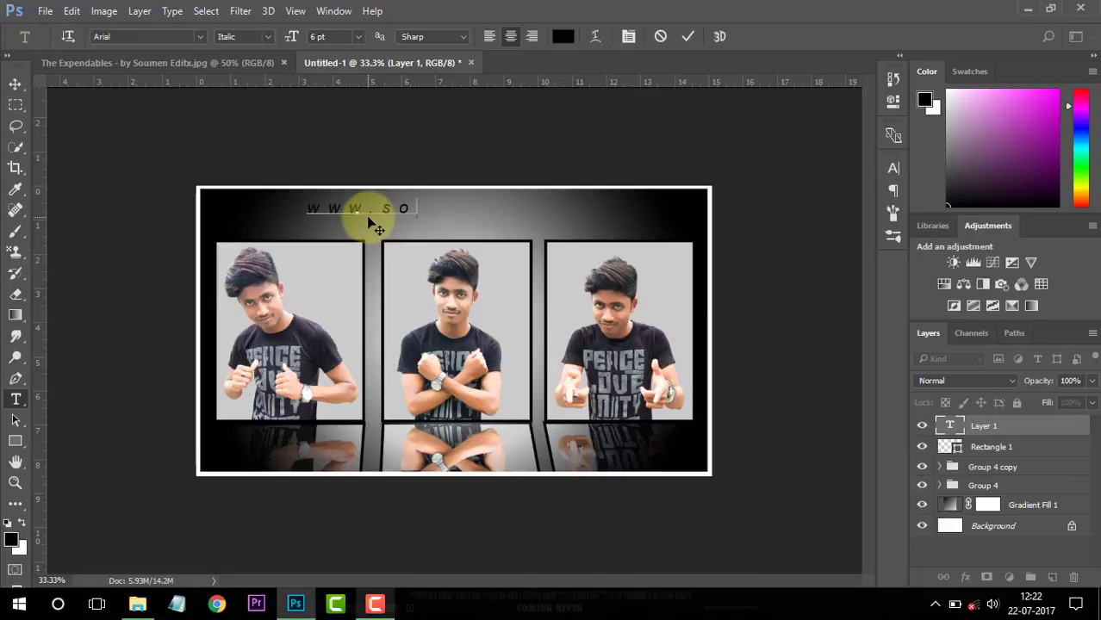
type("um")
type("eneditx")
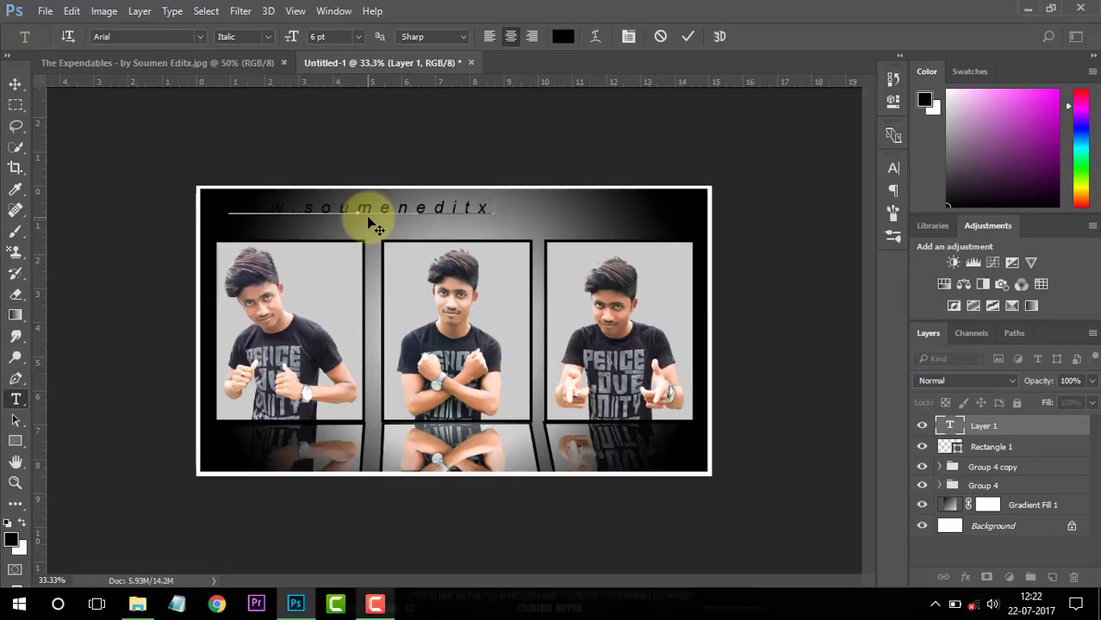
type(".com")
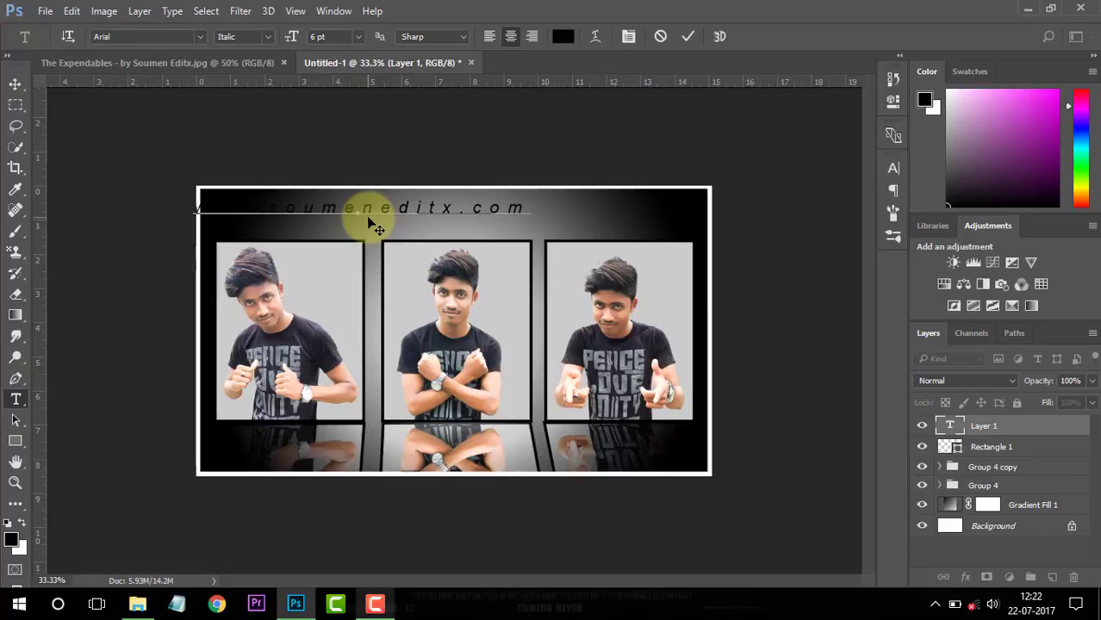
left_click_drag(370, 224, 510, 235)
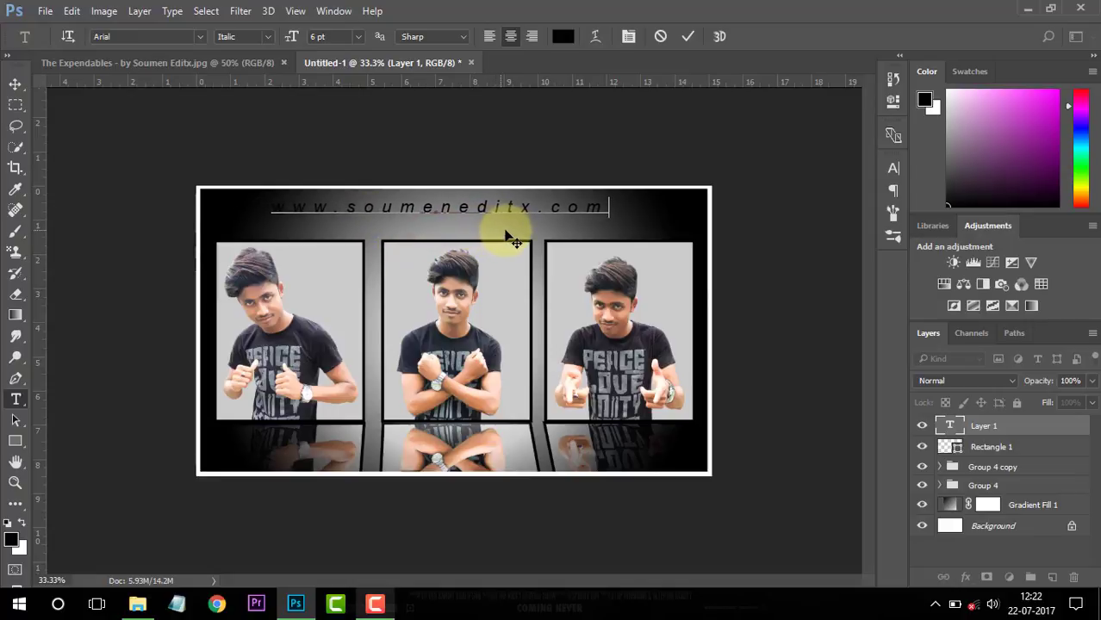
left_click(688, 37)
Scale the website text to about half size and centre it along the top edge.
key("ctrl+t")
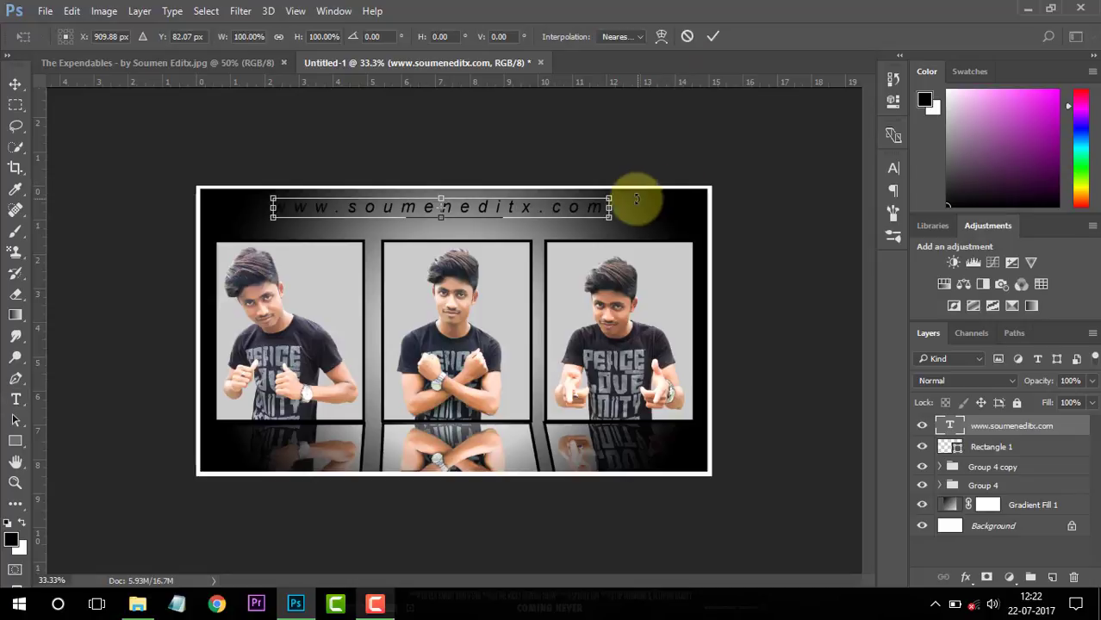
left_click_drag(609, 219, 526, 205)
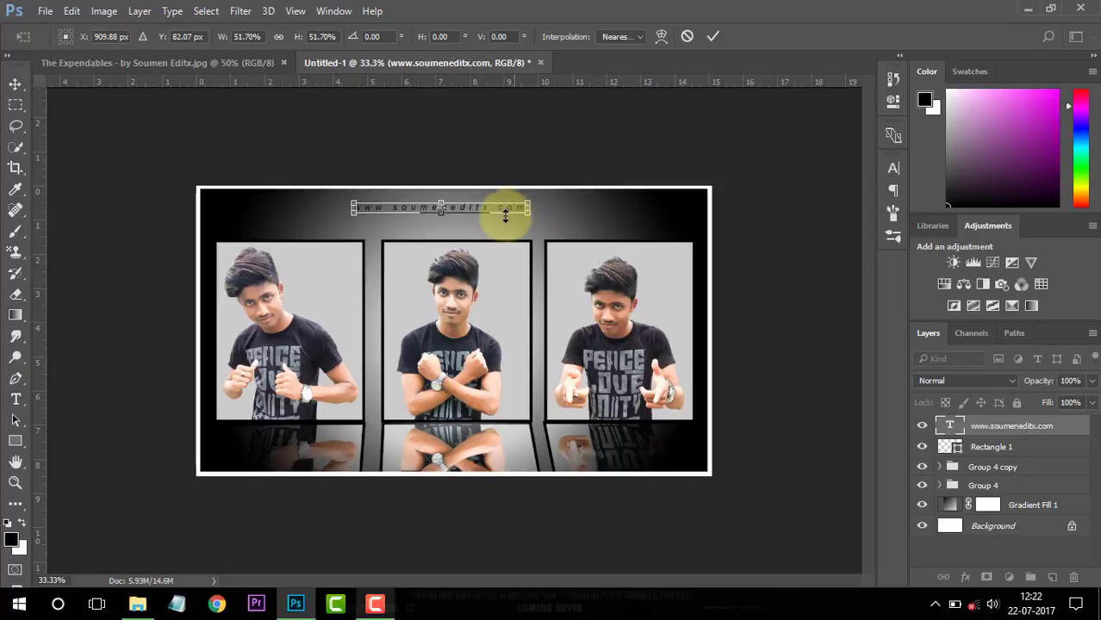
left_click_drag(507, 209, 520, 209)
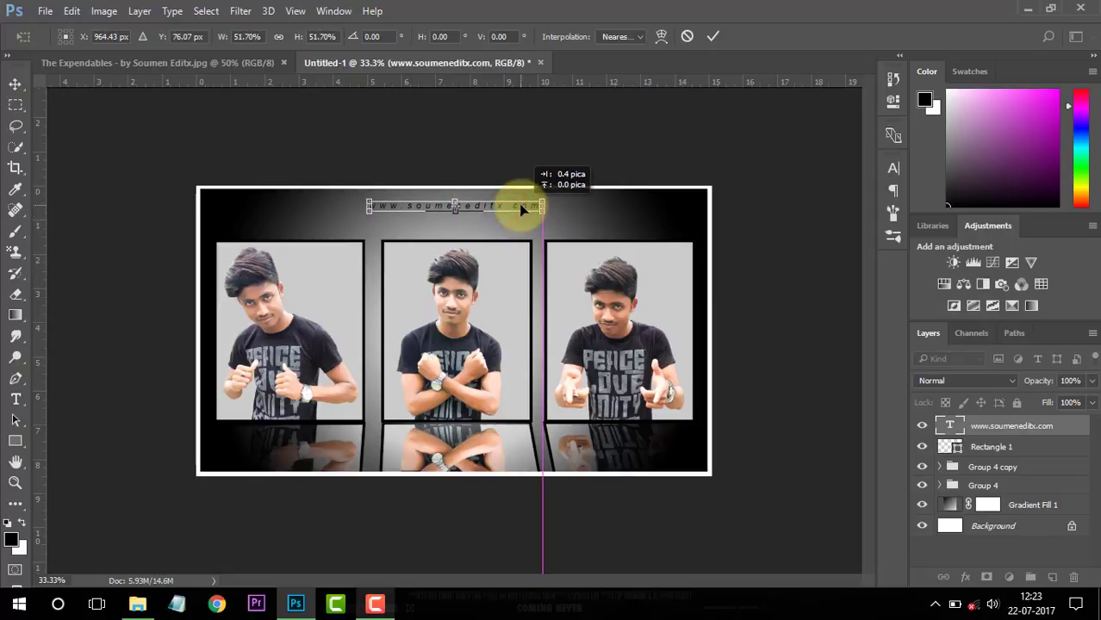
left_click_drag(520, 211, 522, 202)
left_click(711, 38)
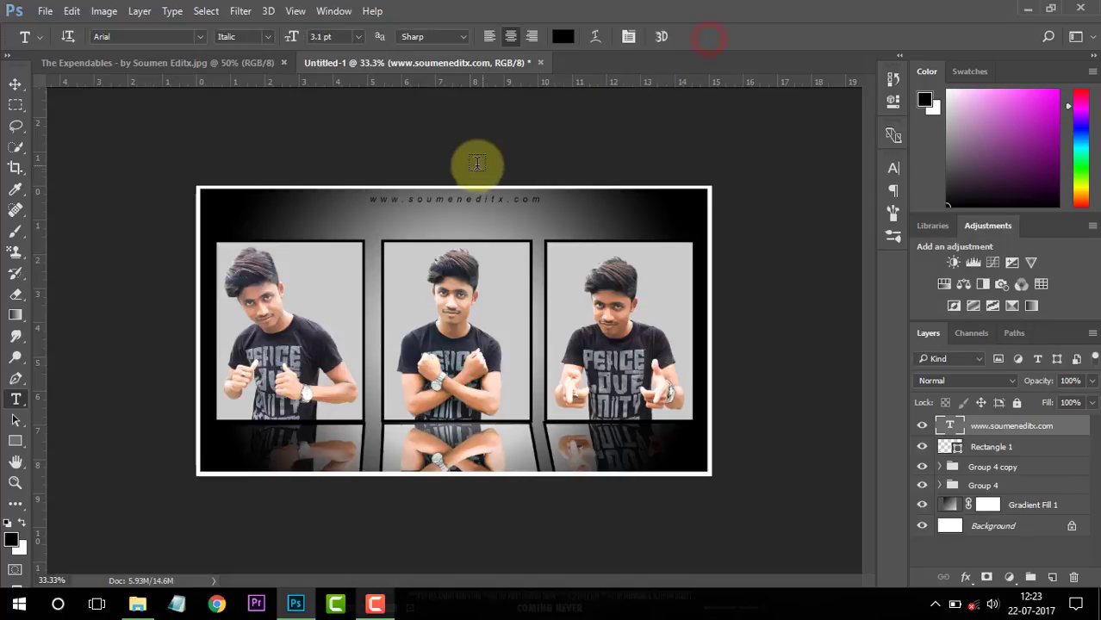
left_click(43, 12)
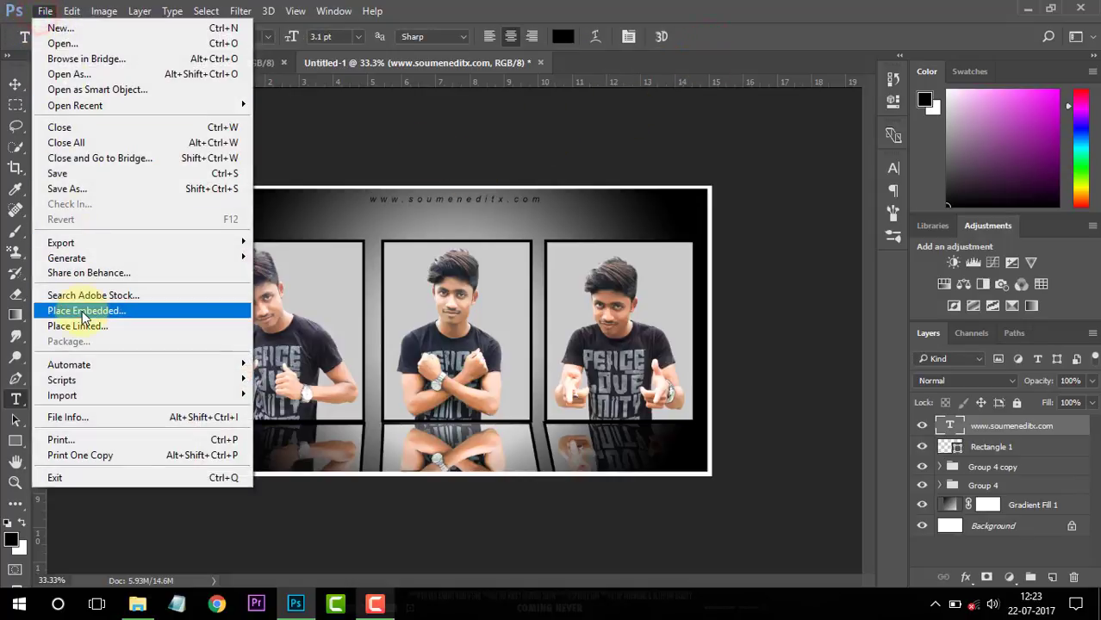
Place Embedded the Expendables logo from H:\STOCK's poster design text folder.
left_click(82, 311)
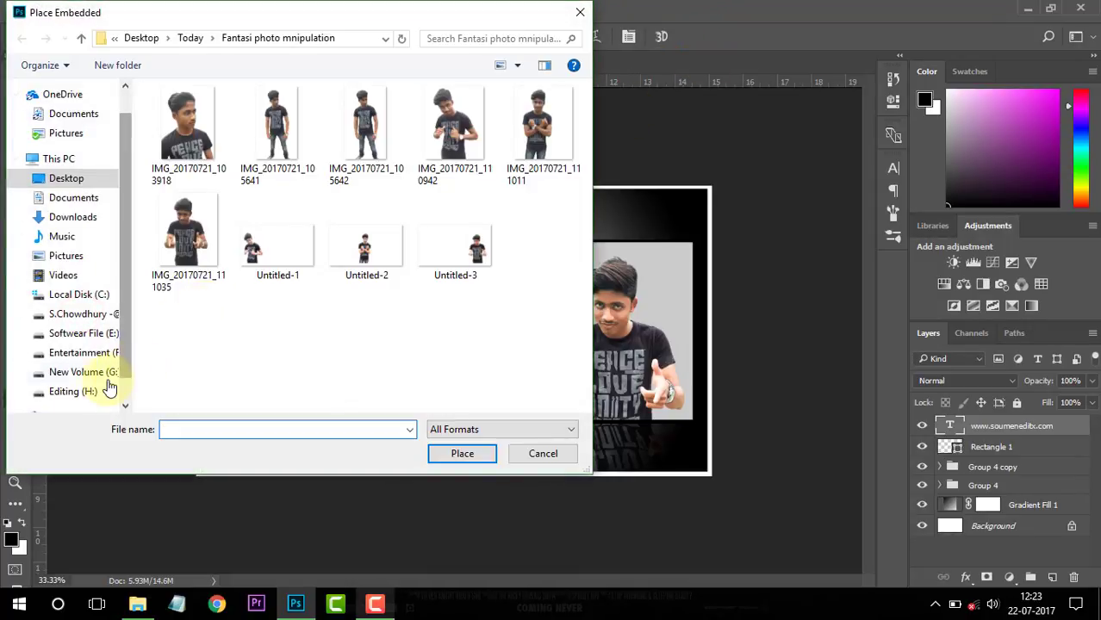
left_click(86, 390)
double_click(367, 120)
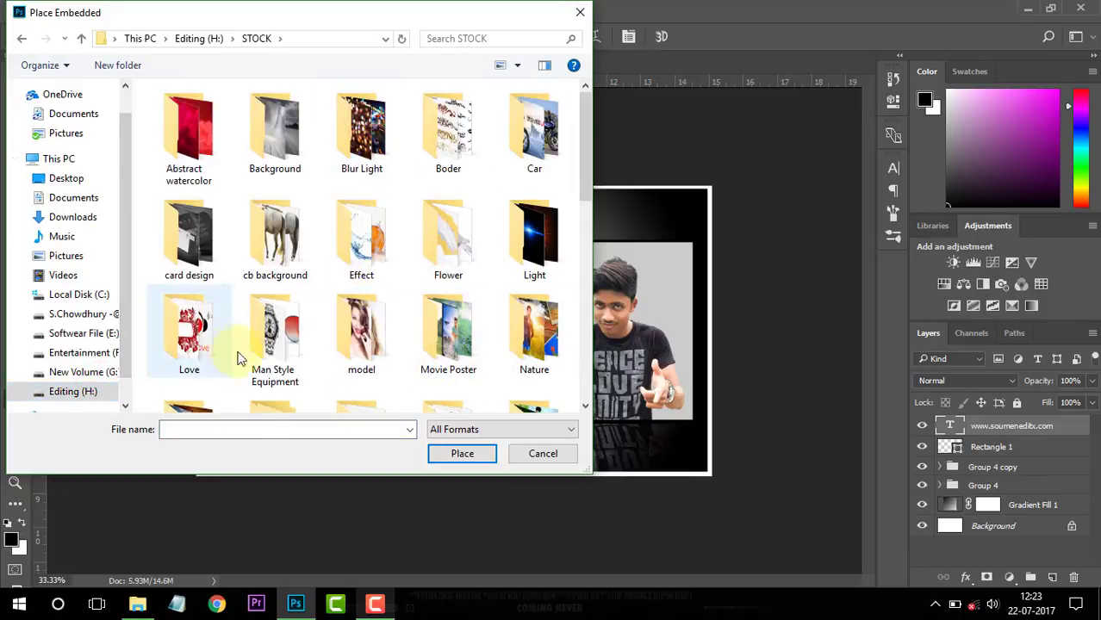
scroll(293, 377, "down", 2)
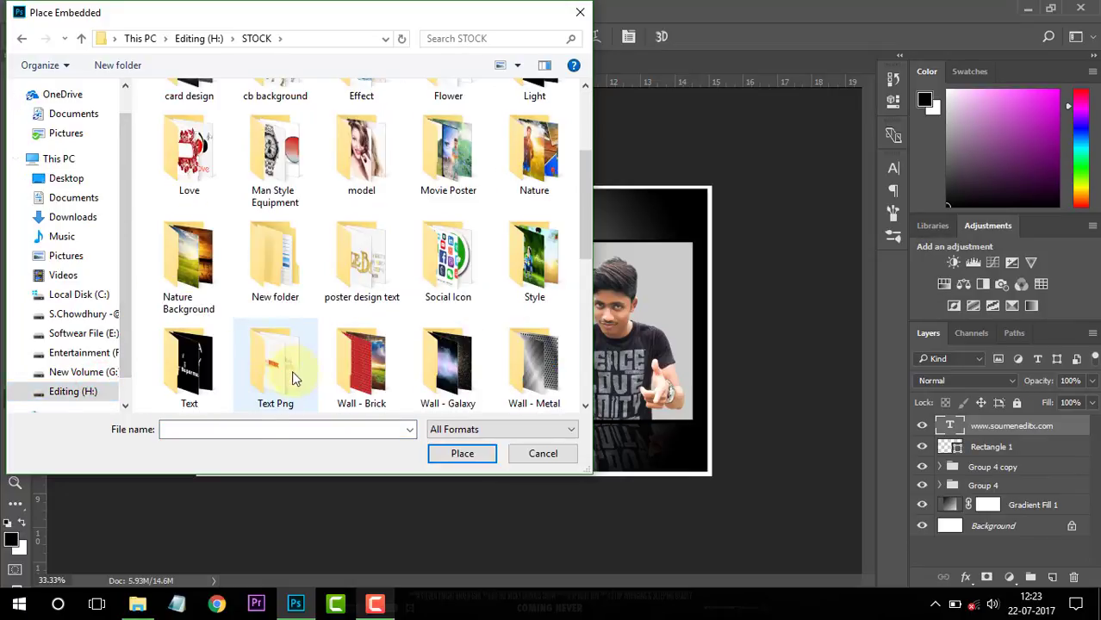
double_click(364, 258)
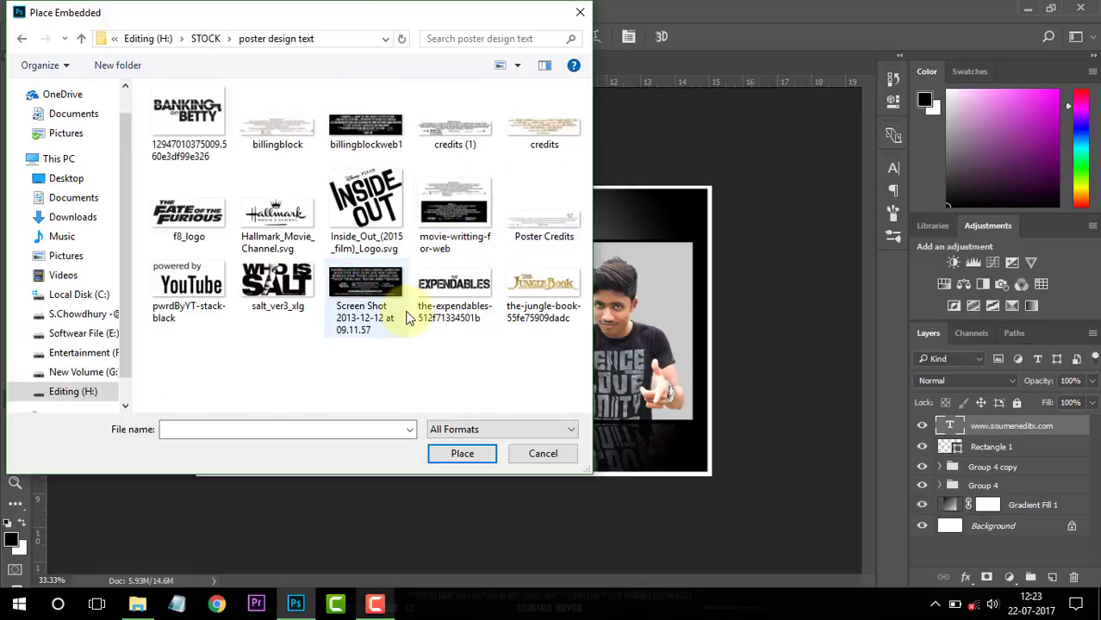
left_click(436, 296)
left_click(462, 453)
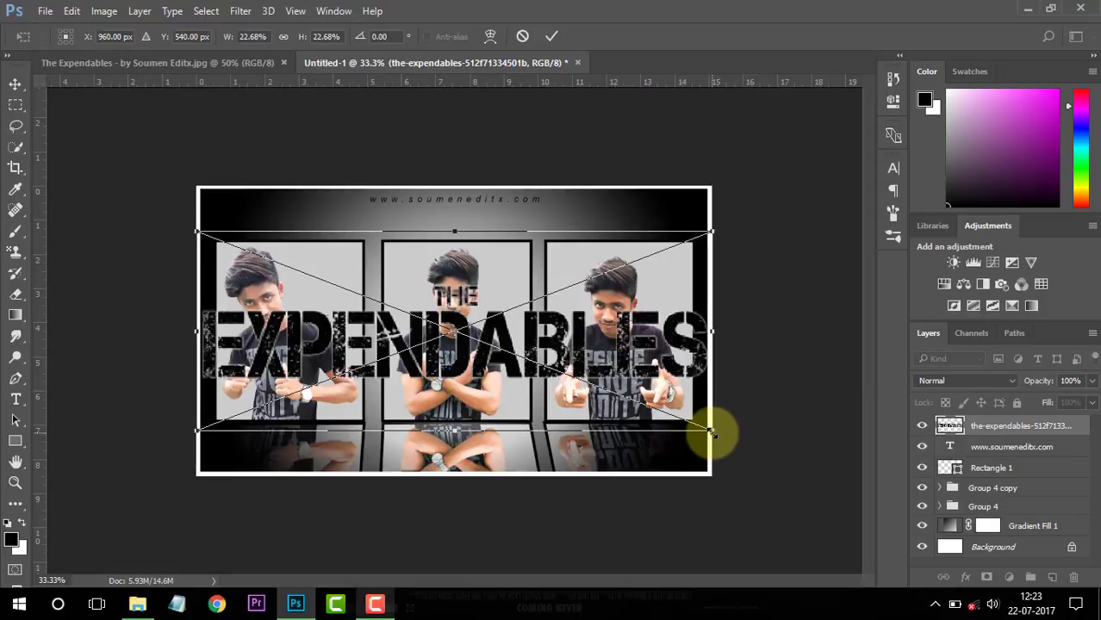
Shrink the logo to 6.31% beneath the website text, then cancel a second placement.
mouse_move(712, 433)
left_mouse_down()
mouse_move(527, 352)
mouse_move(508, 222)
left_mouse_up()
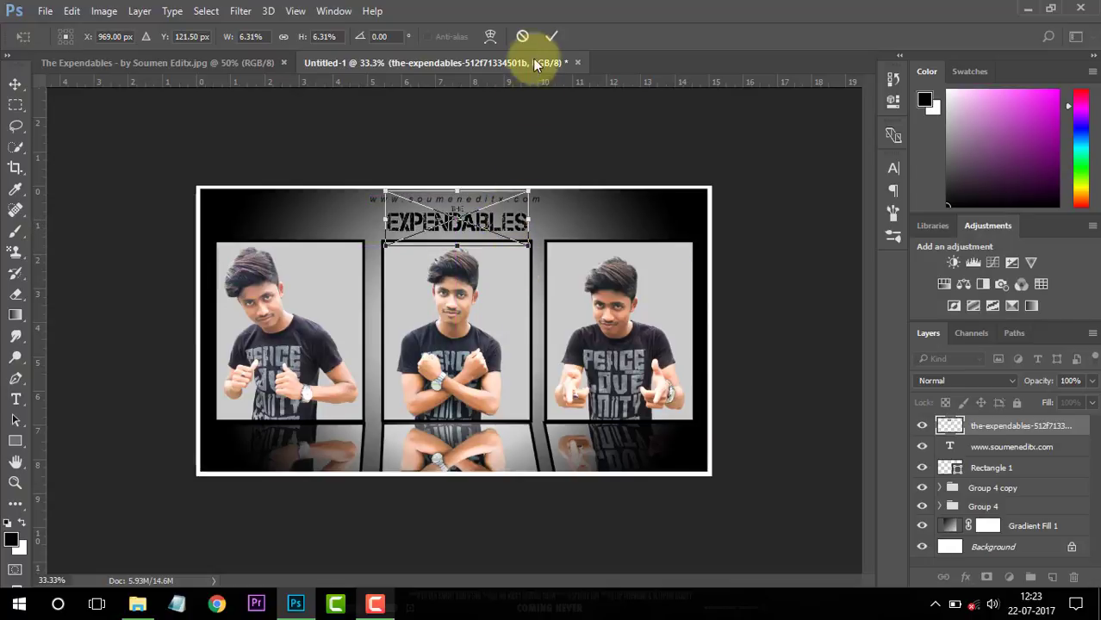
left_click(550, 36)
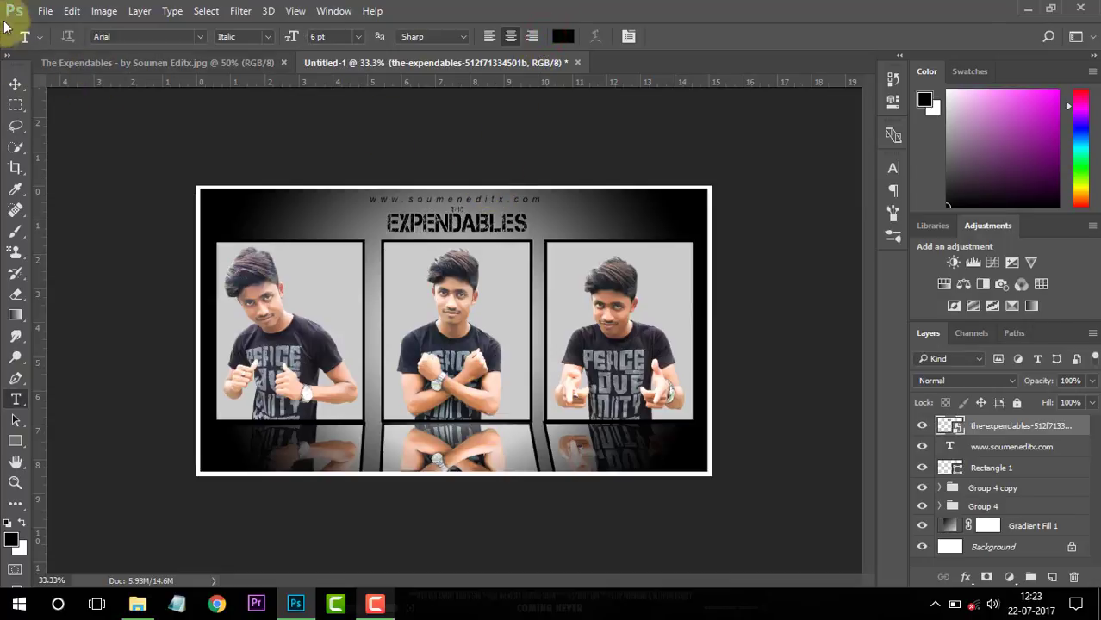
left_click(44, 11)
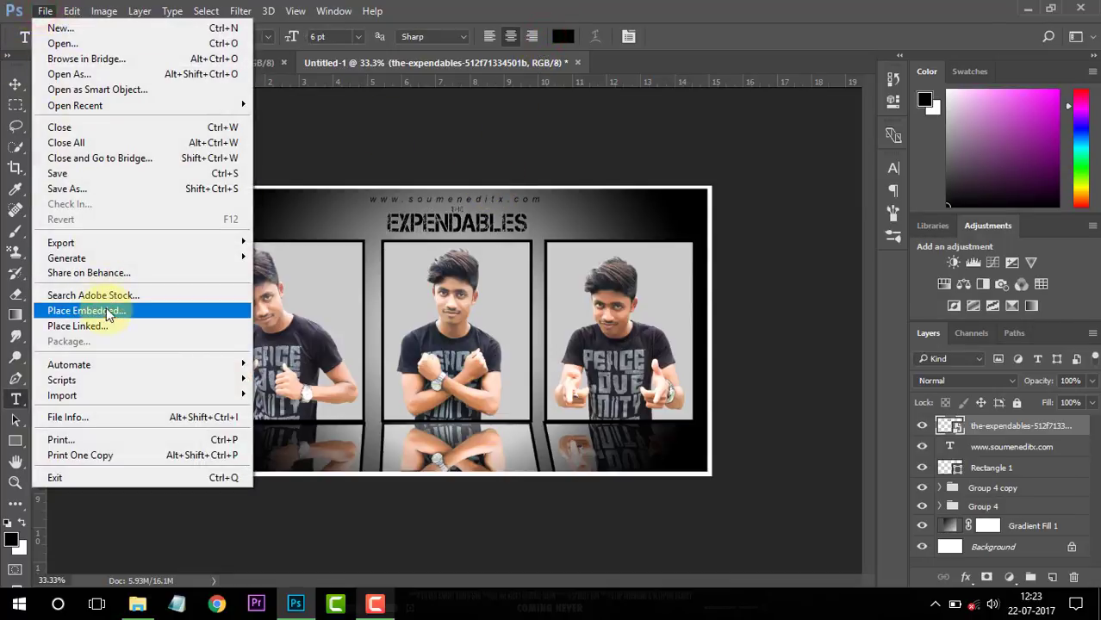
left_click(107, 311)
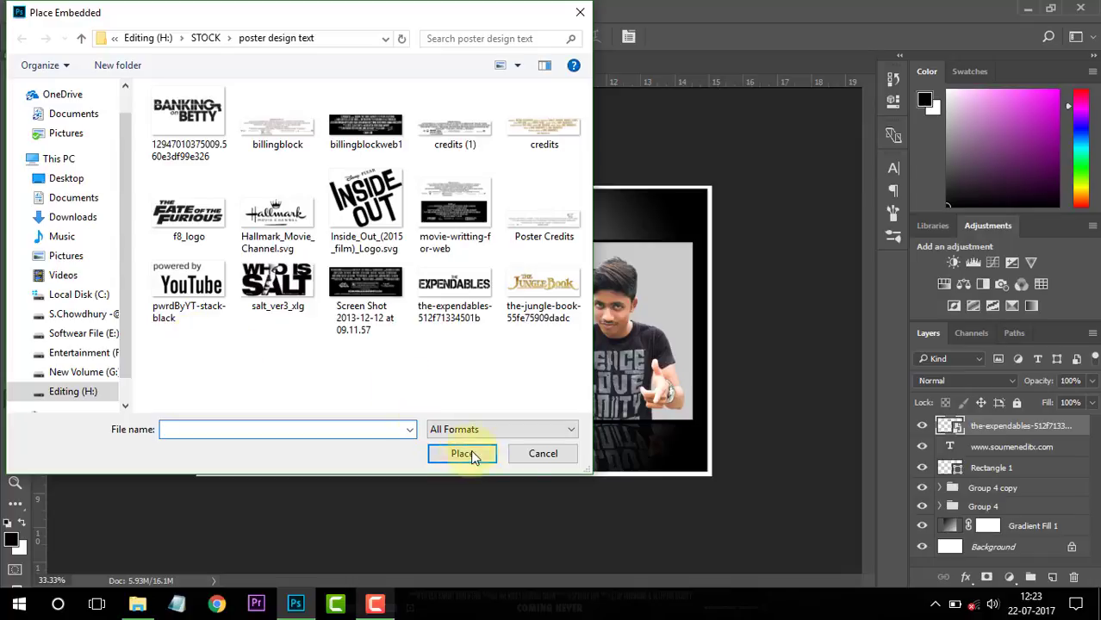
left_click(542, 454)
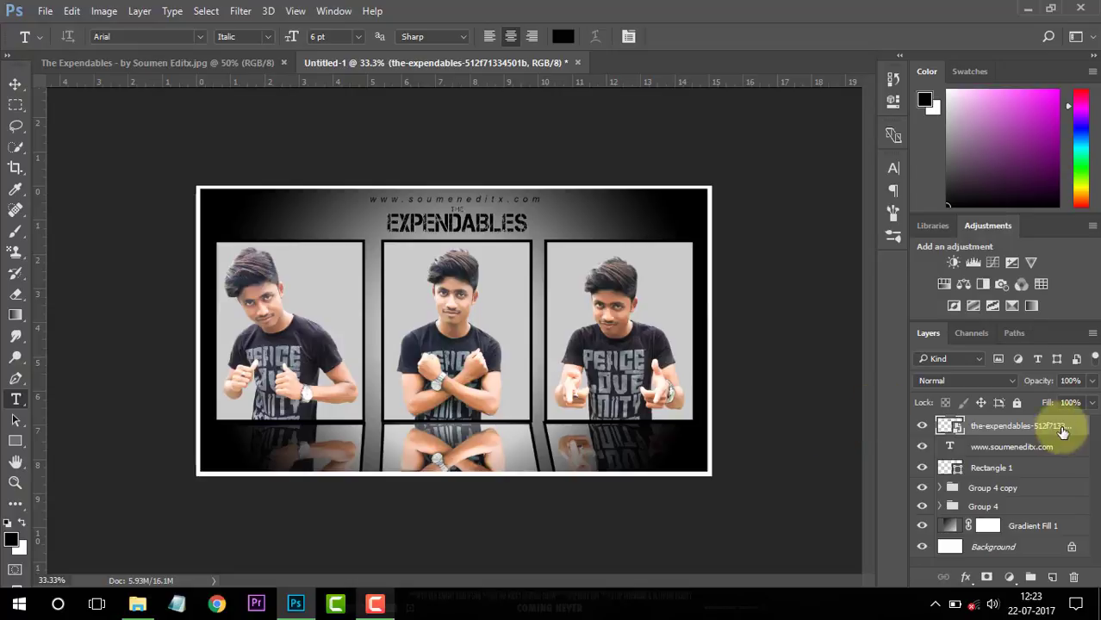
Fade the EXPENDABLES logo layer to 61% opacity and check it zoomed in.
left_click(1091, 381)
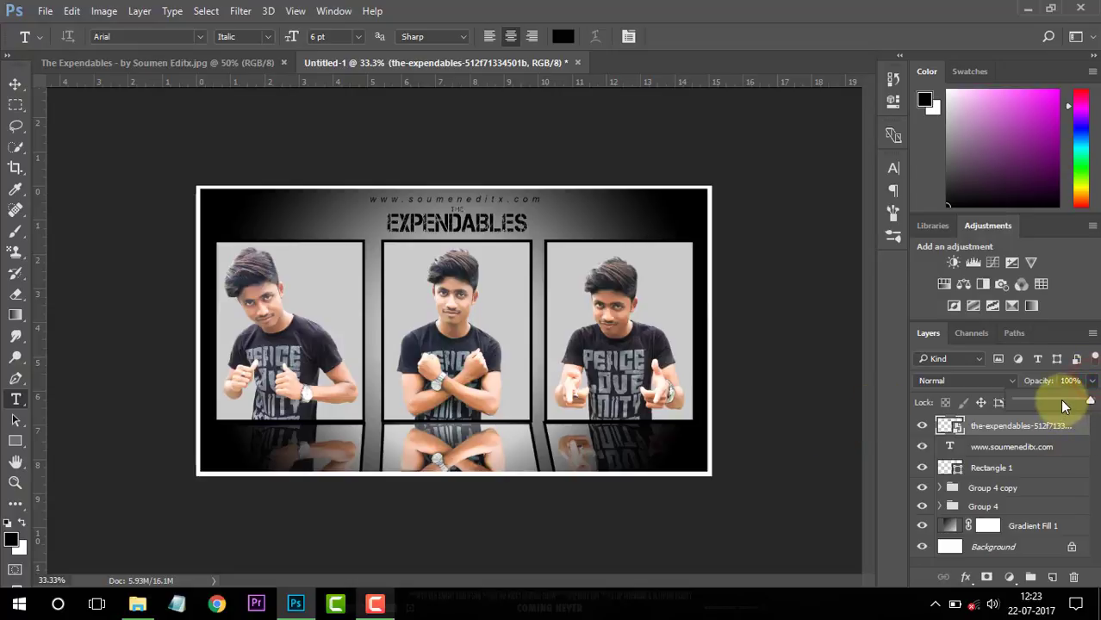
left_click(1063, 404)
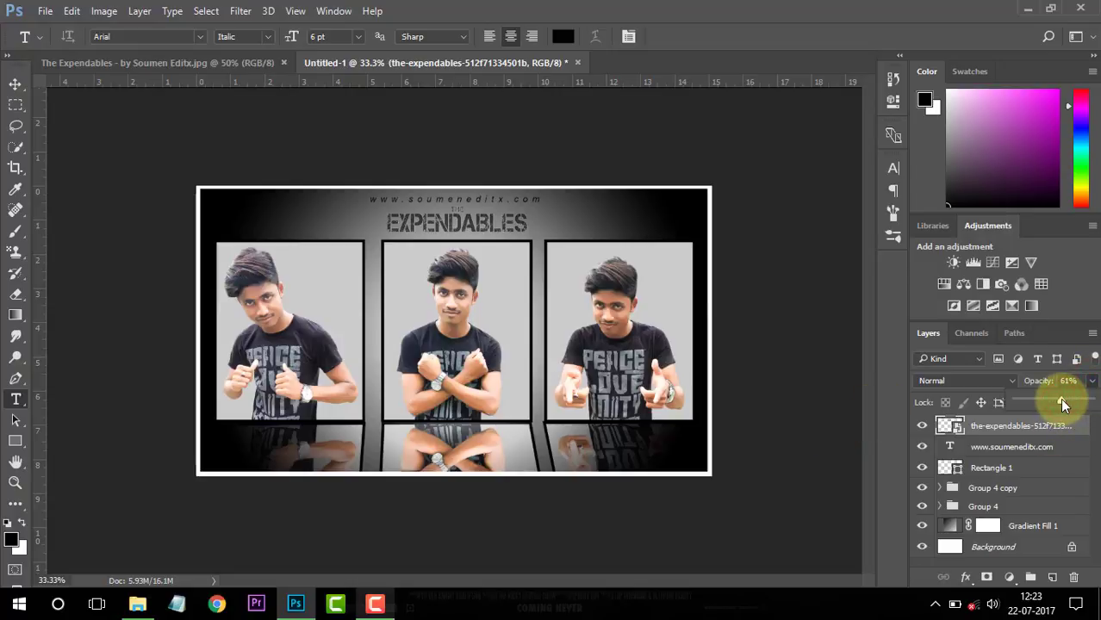
left_click_drag(1063, 404, 1065, 405)
left_click(1030, 458)
left_click(1092, 381)
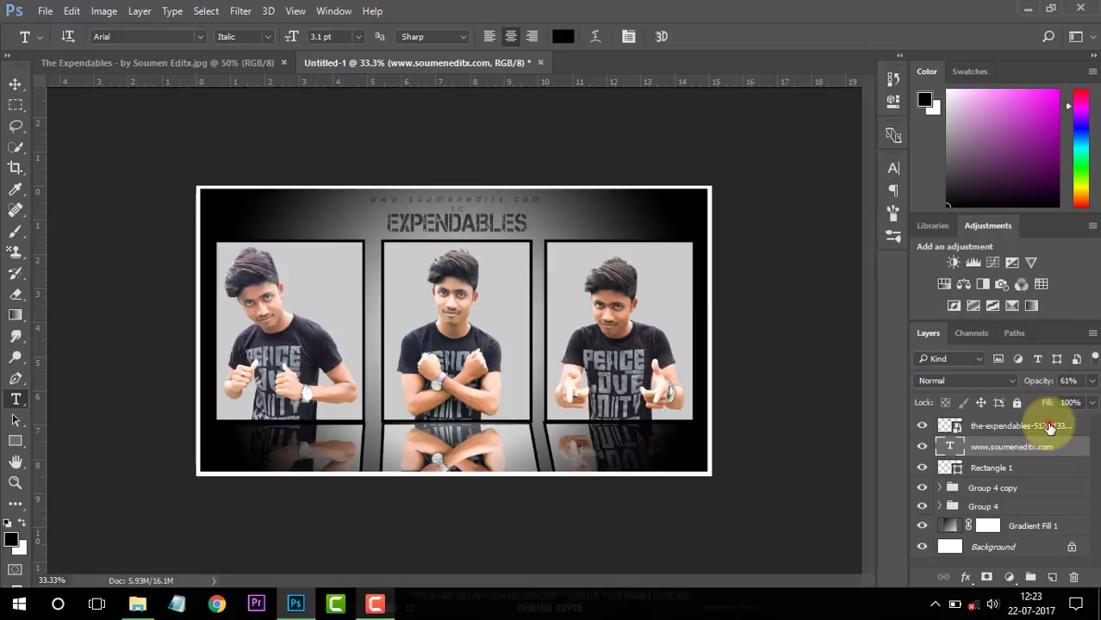
left_click(1049, 422)
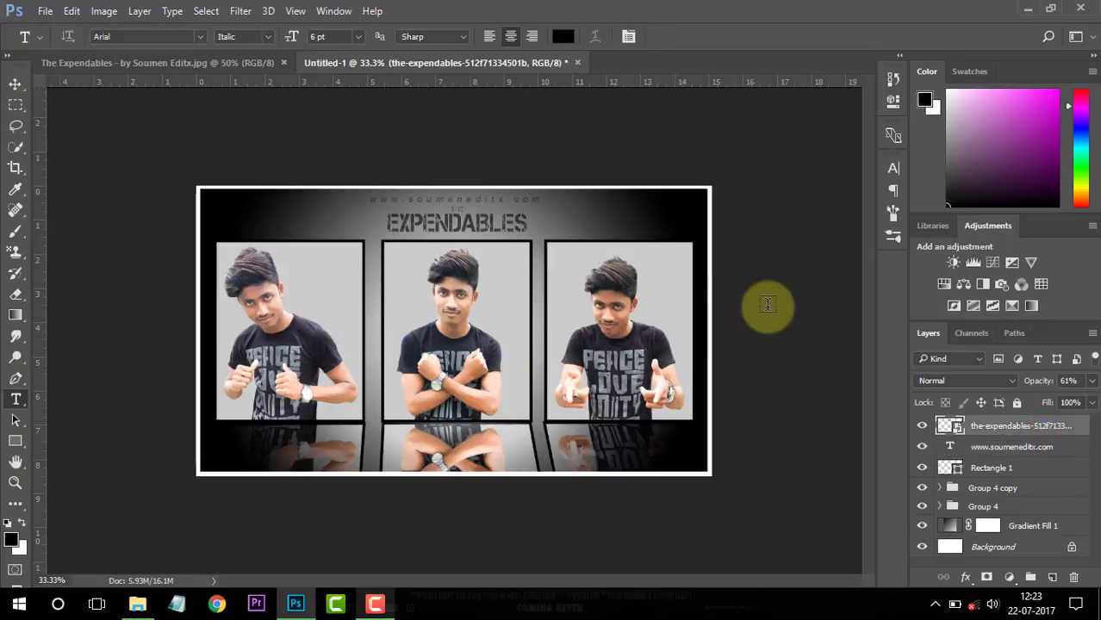
key("ctrl+plus")
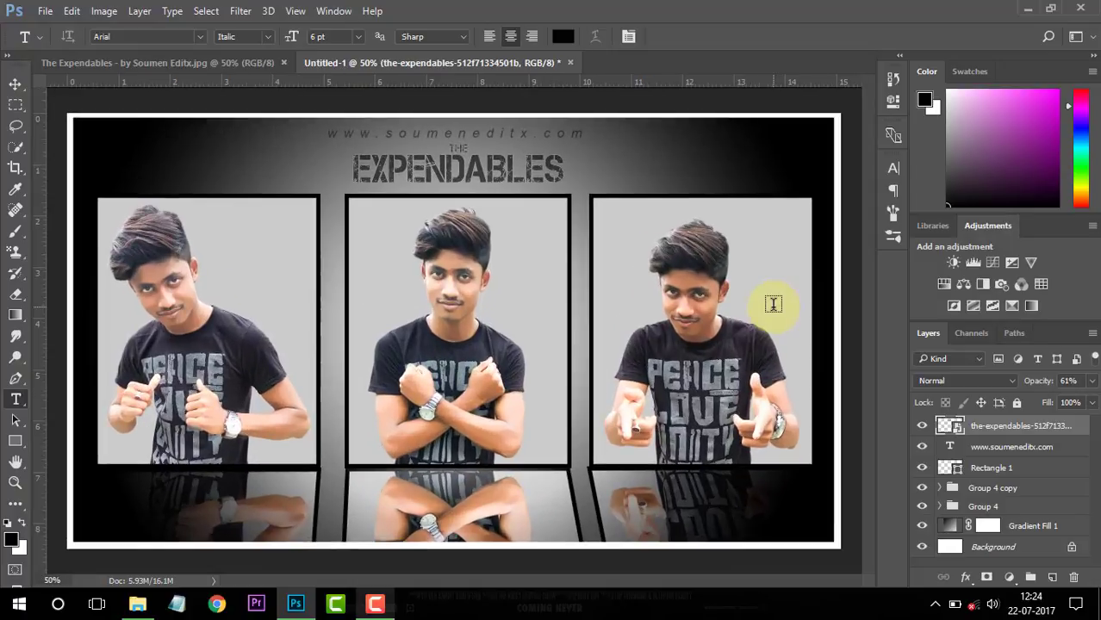
key("ctrl+minus")
left_click(999, 507)
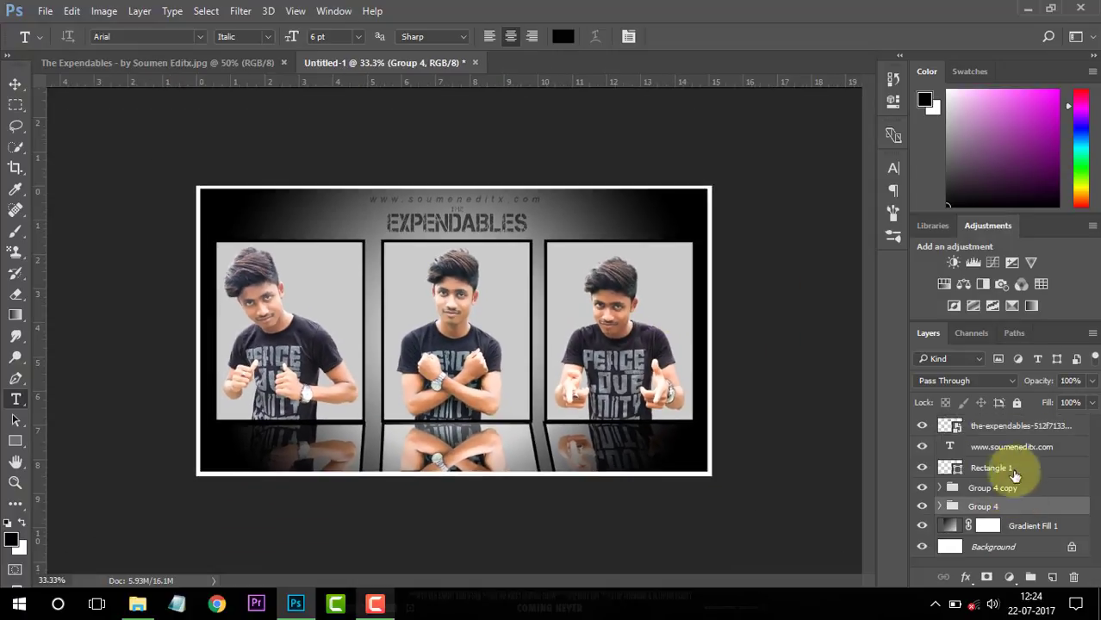
left_click(1014, 428)
Merge Visible all layers and unlock the merged background into Layer 0.
right_click(1010, 425)
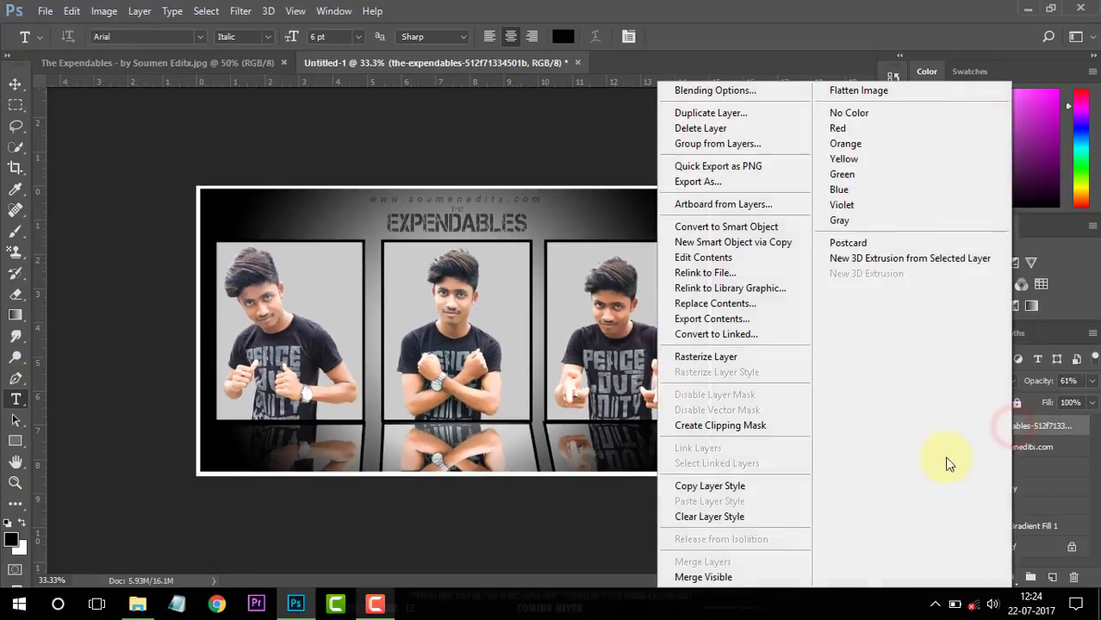
left_click(715, 584)
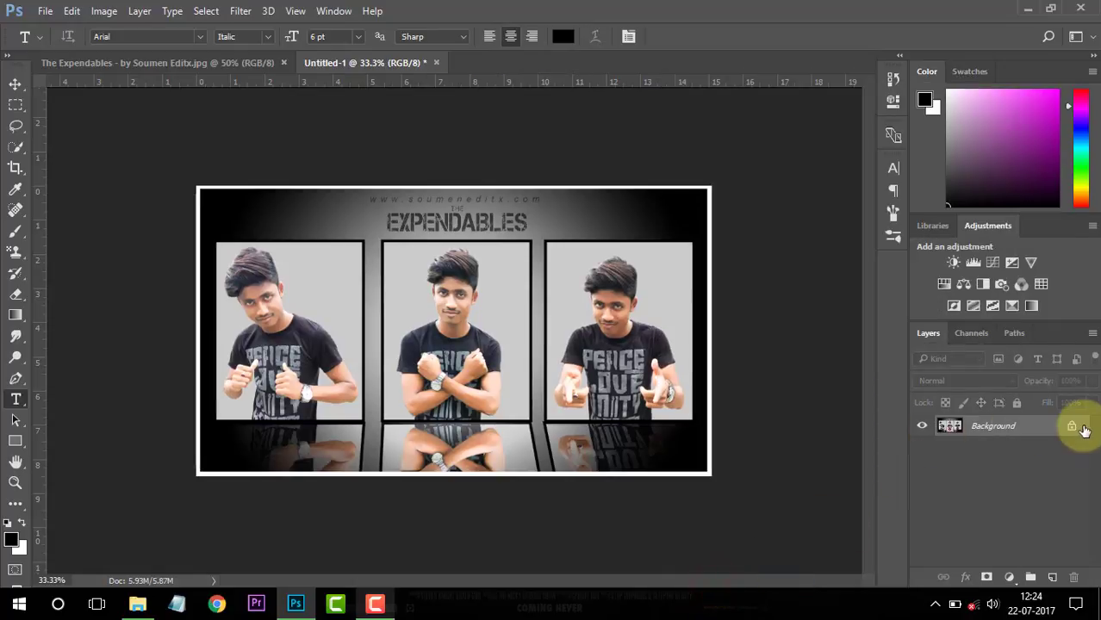
left_click(1071, 429)
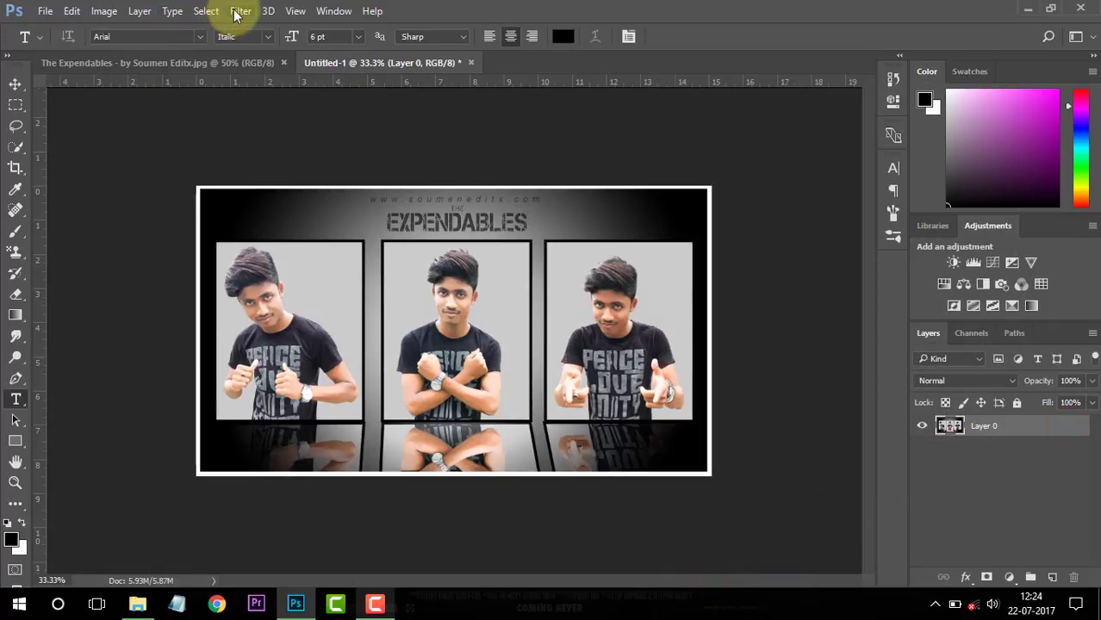
left_click(238, 11)
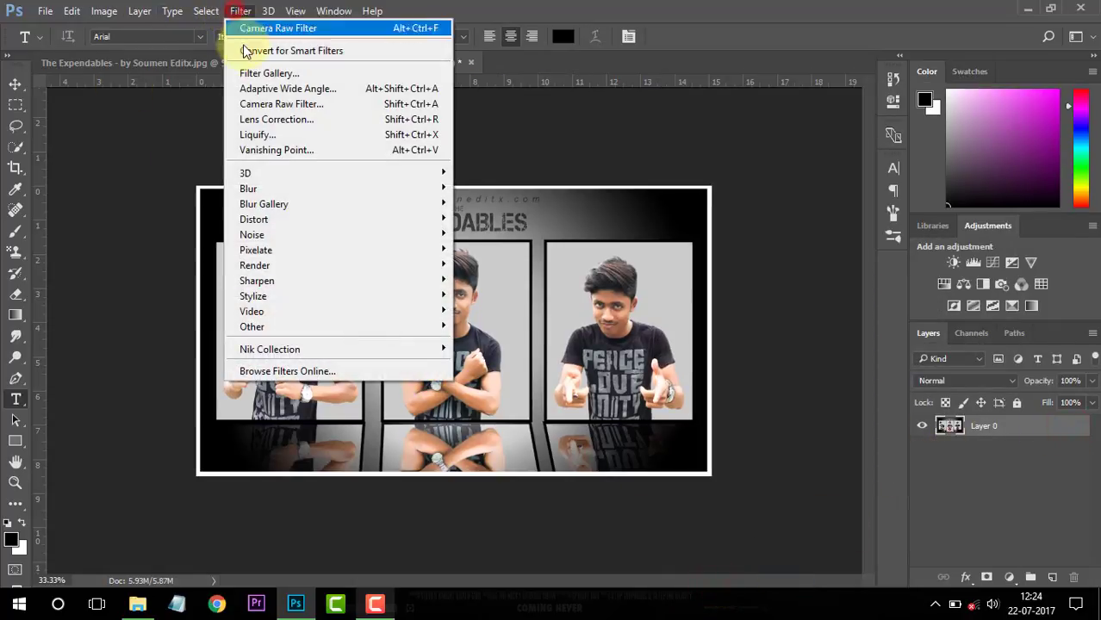
In Camera Raw Filter, set Exposure +0.40 and Post Crop Vignetting Amount -22.
left_click(265, 104)
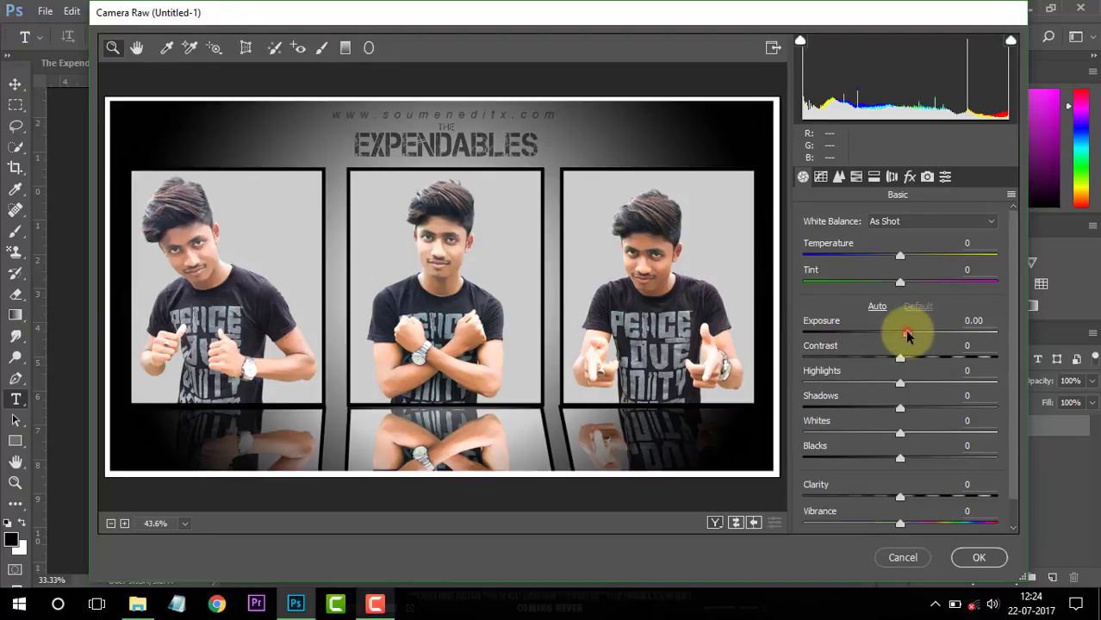
left_click(907, 335)
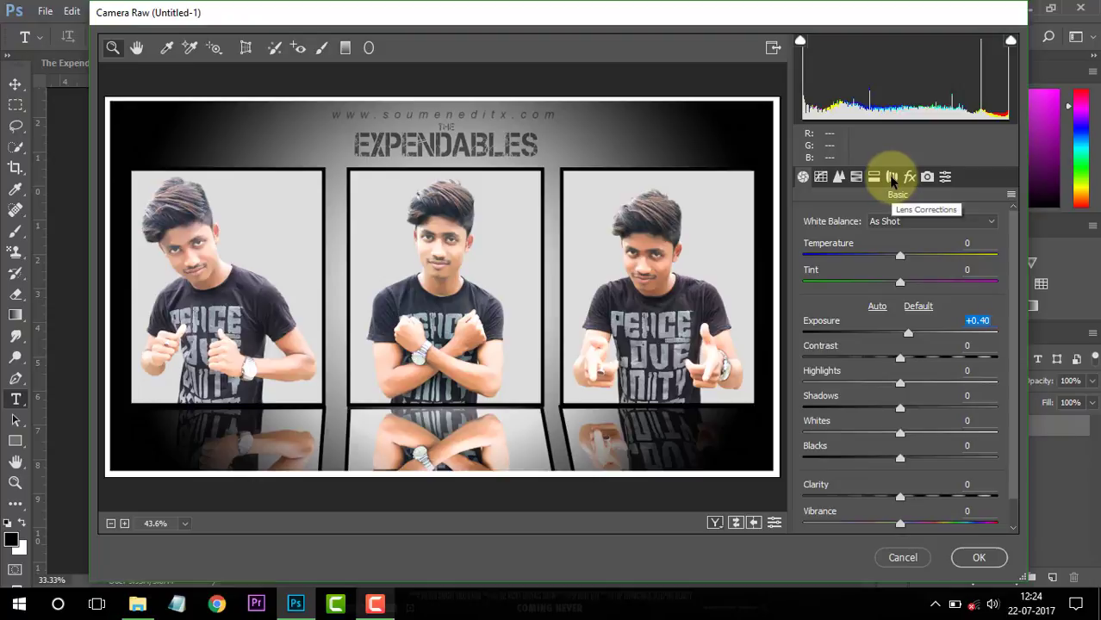
left_click(892, 177)
left_click(909, 176)
left_click(882, 444)
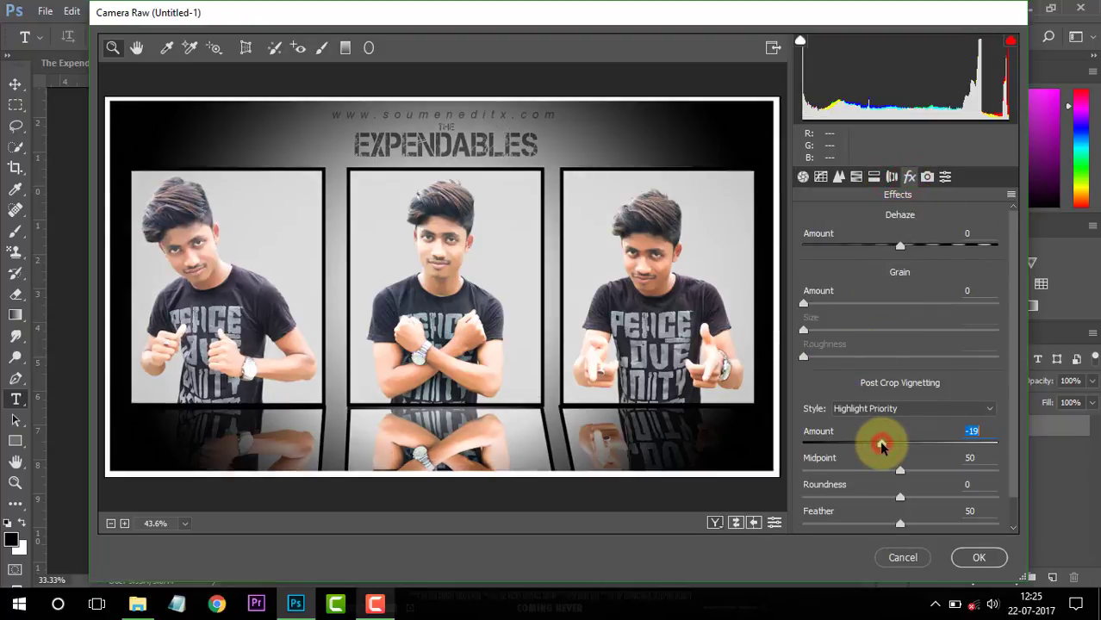
left_click_drag(882, 445, 879, 446)
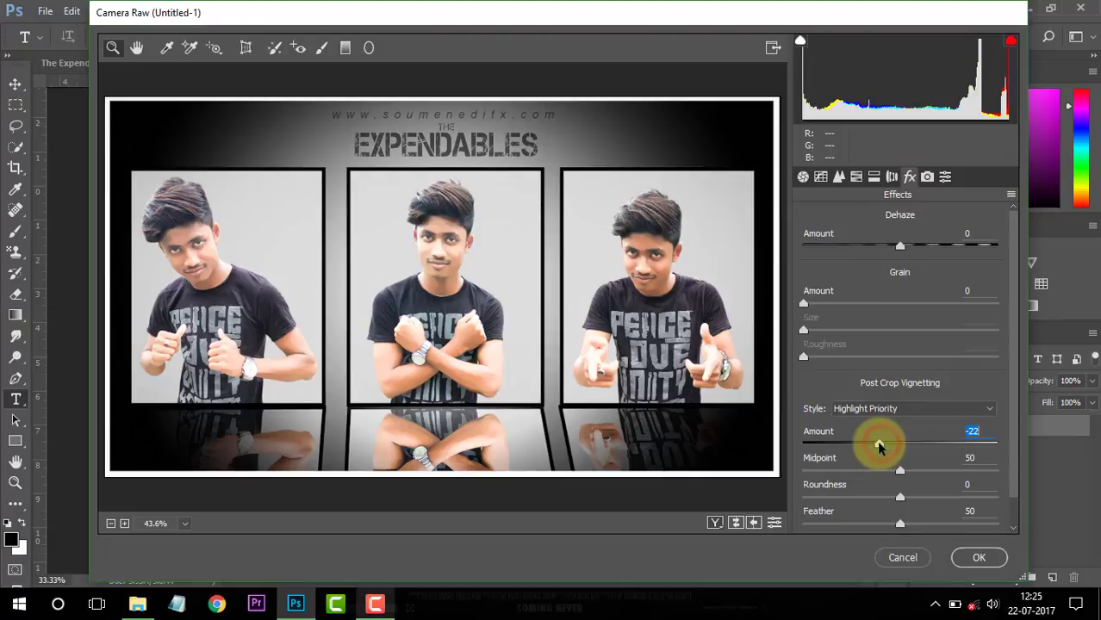
left_click(803, 177)
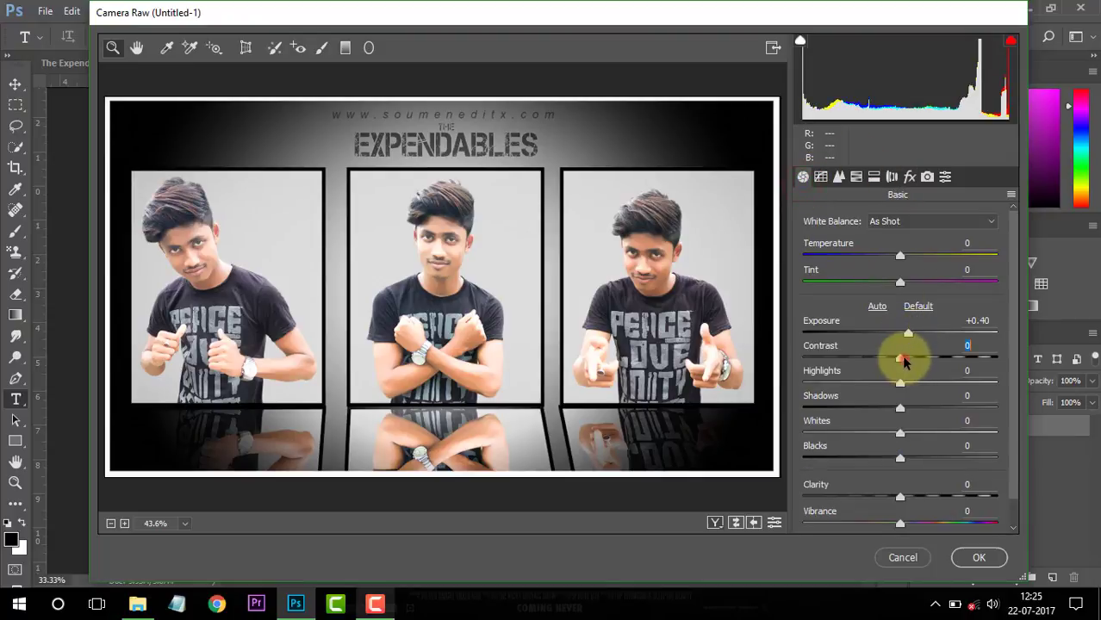
Set HSL saturation Oranges +18, Yellows +10, Blues +23 with Contrast +8, then click OK.
left_click(857, 179)
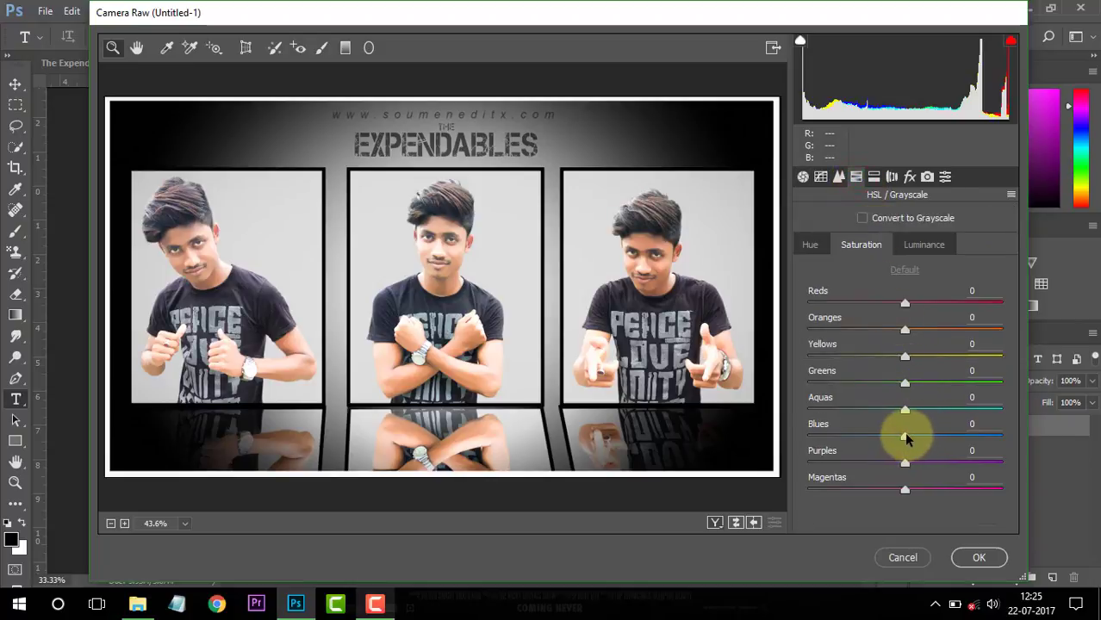
left_click_drag(905, 438, 909, 435)
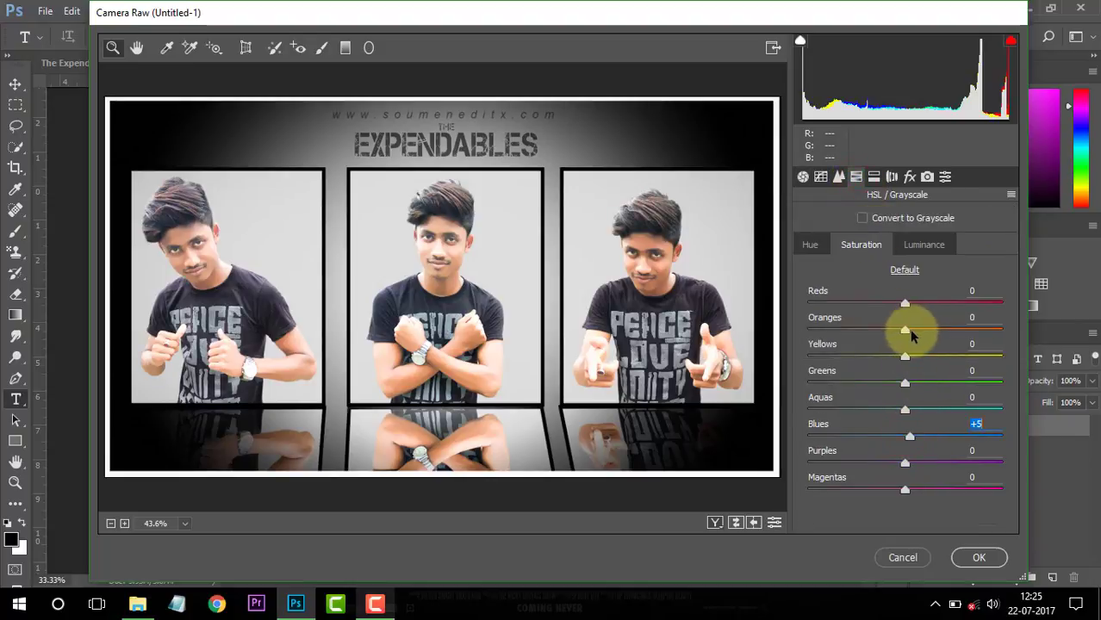
mouse_move(910, 331)
left_mouse_down()
mouse_move(923, 331)
mouse_move(918, 363)
left_mouse_up()
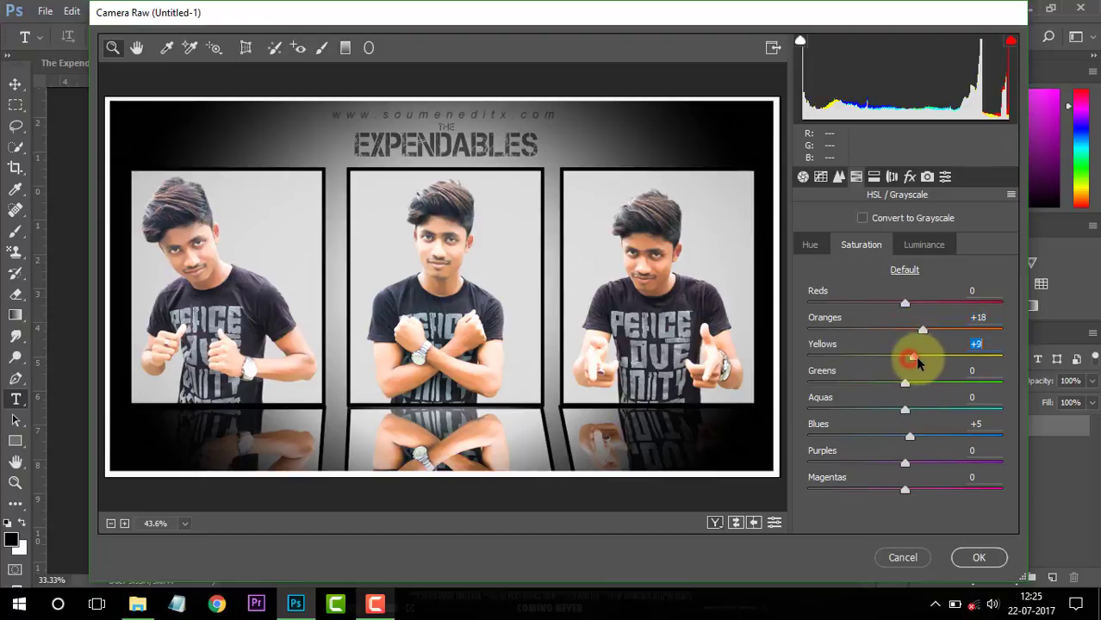
left_click(908, 438)
left_click_drag(909, 438, 927, 440)
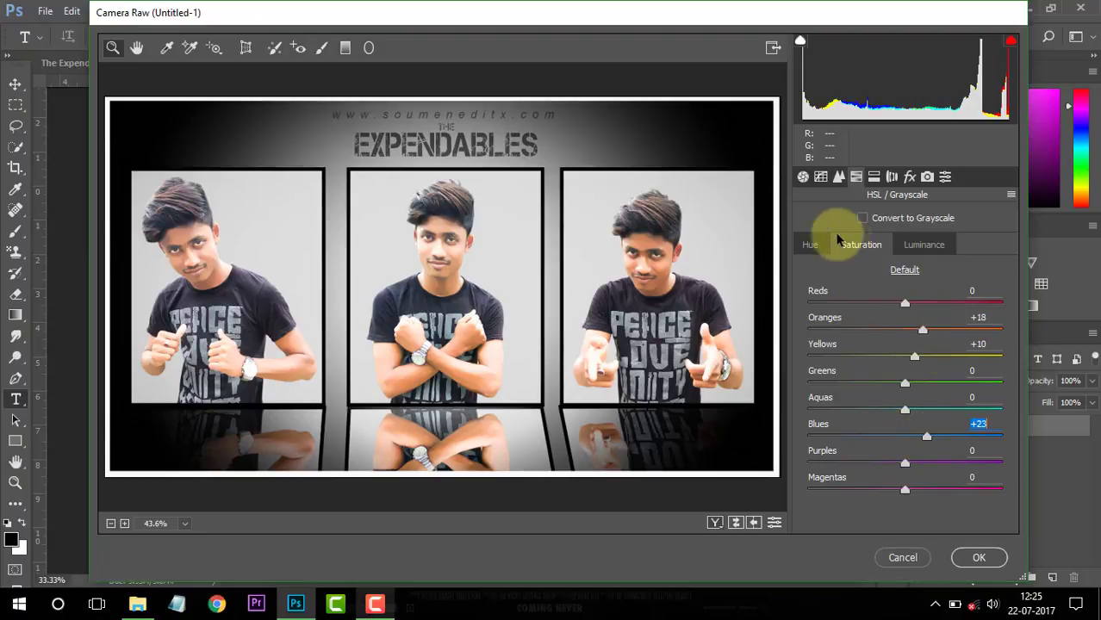
left_click(802, 177)
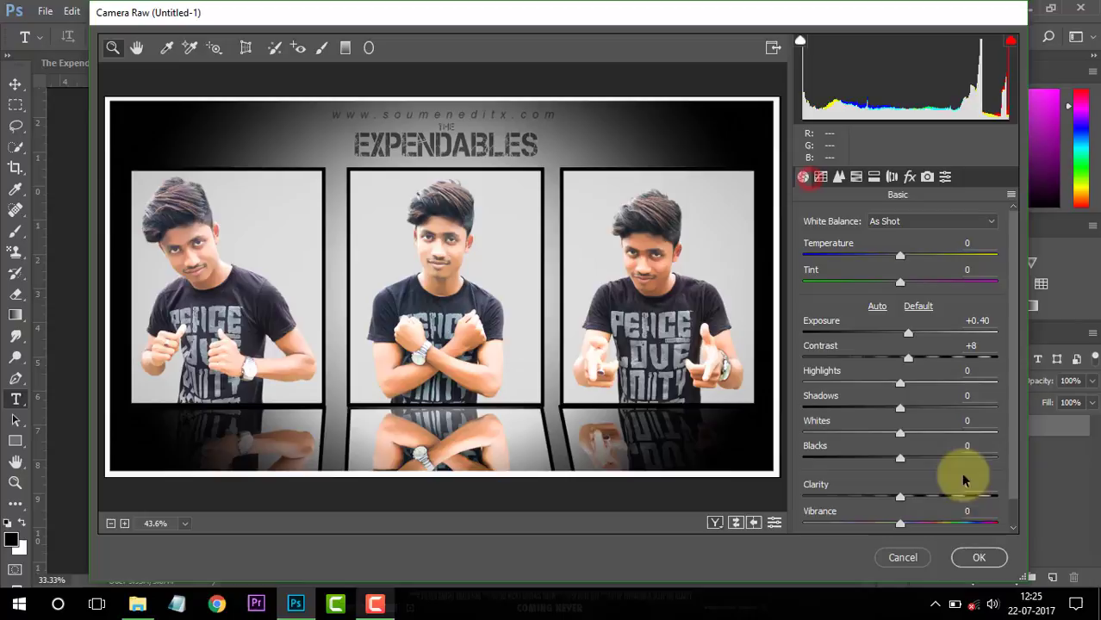
left_click(979, 557)
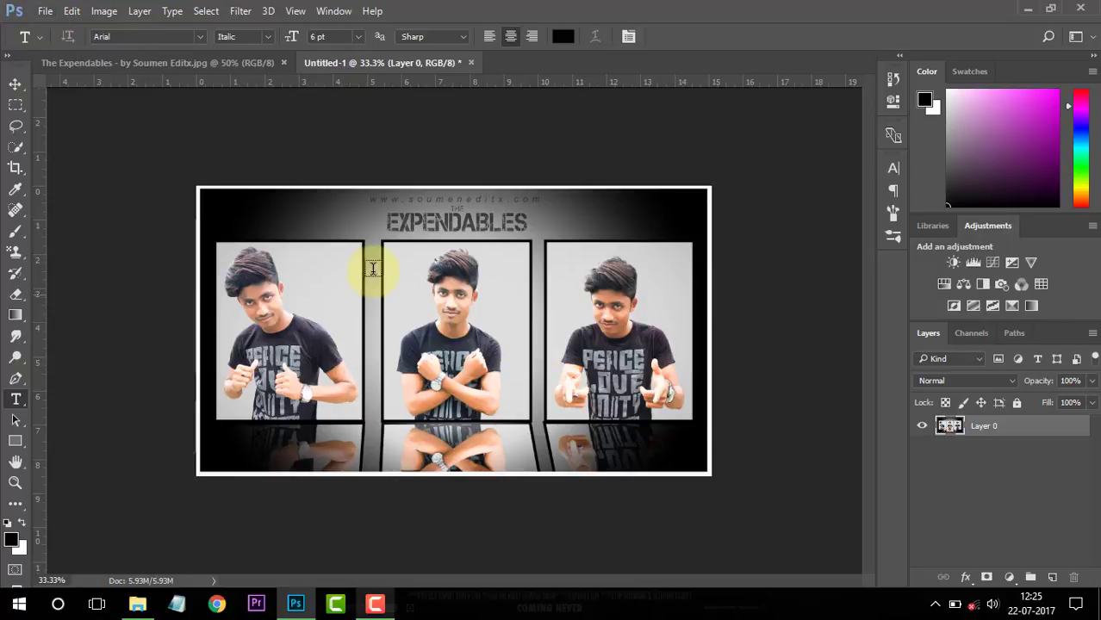
key("ctrl+plus")
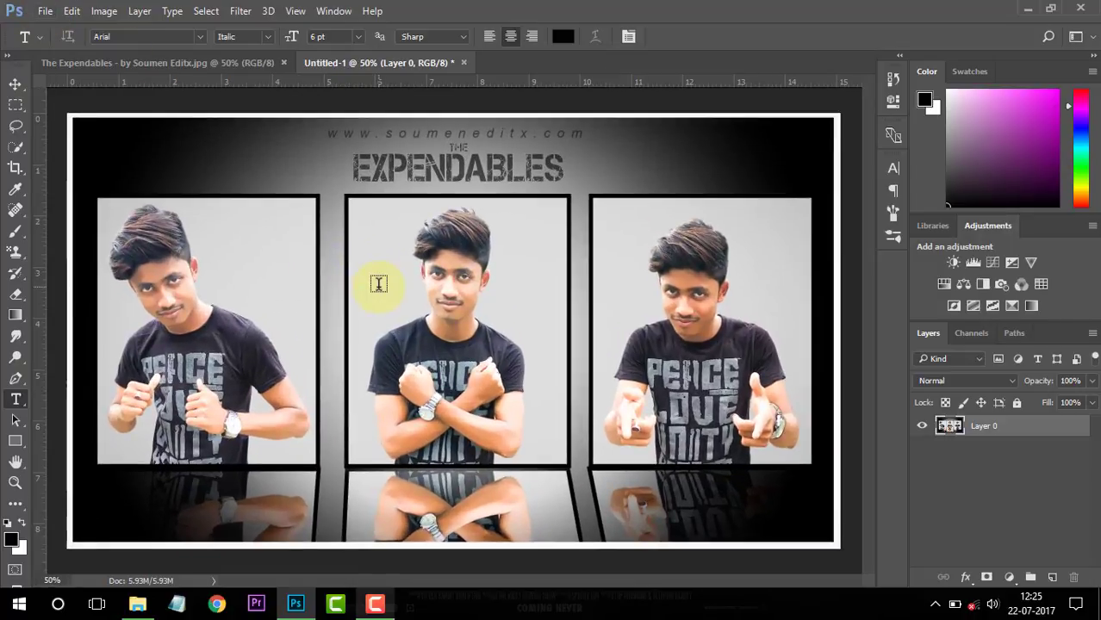
key("ctrl+plus")
key("ctrl+minus")
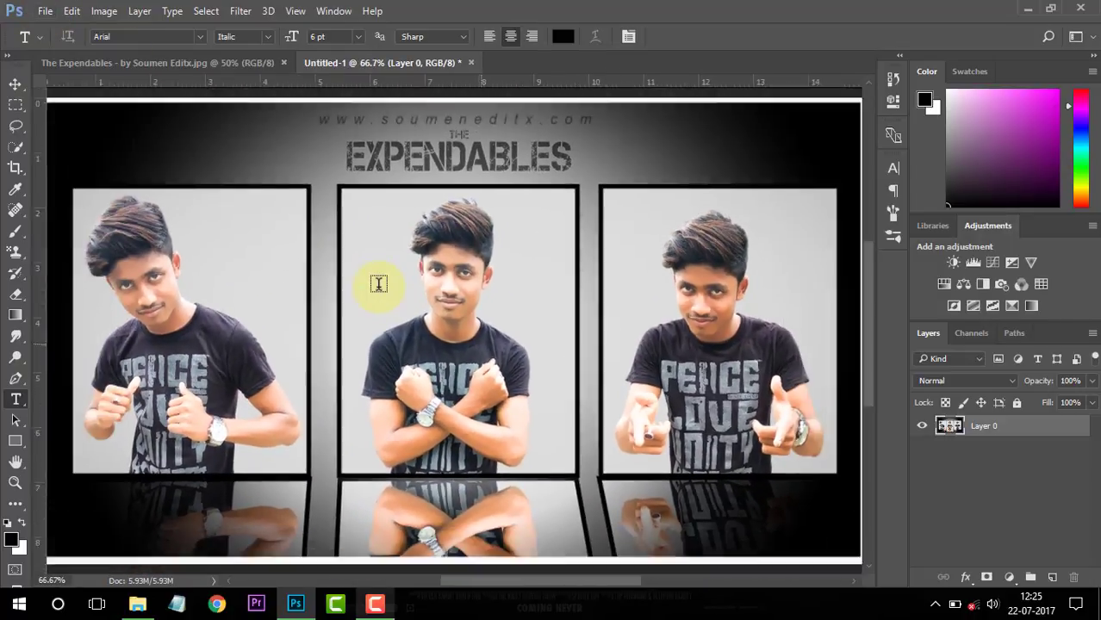